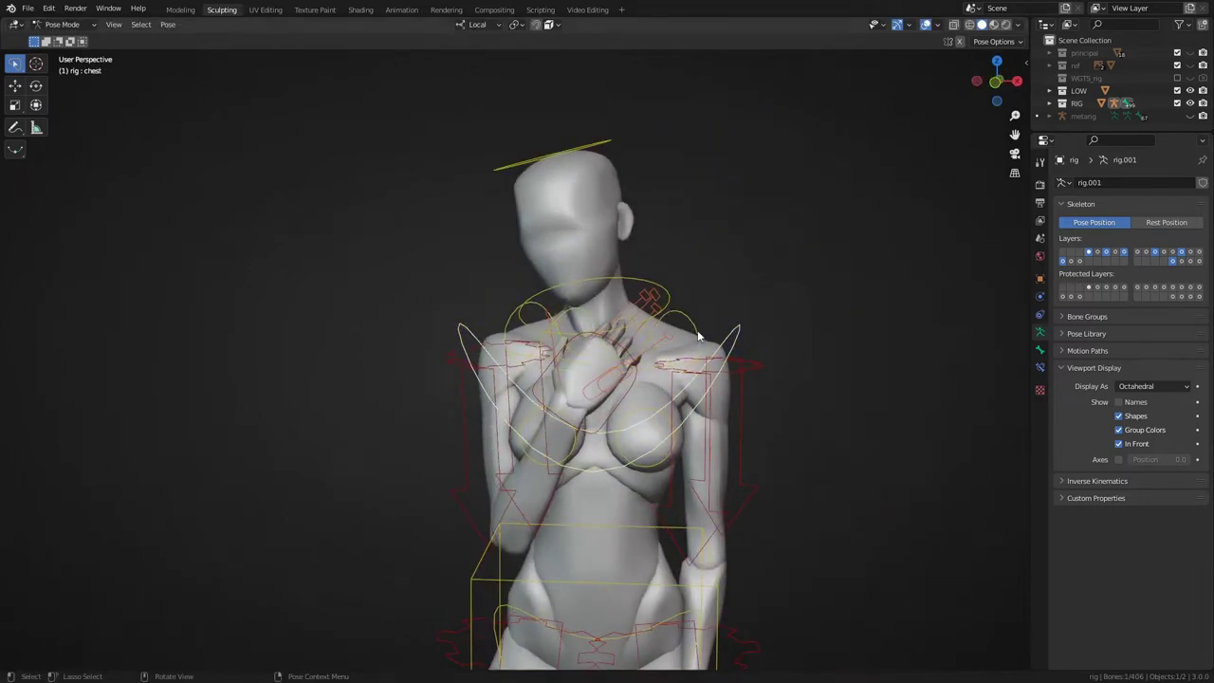
Step: Confirm the hand bone's new position against the chest and view the pose from the side
click(703, 338)
middle_drag(703, 337, 562, 363)
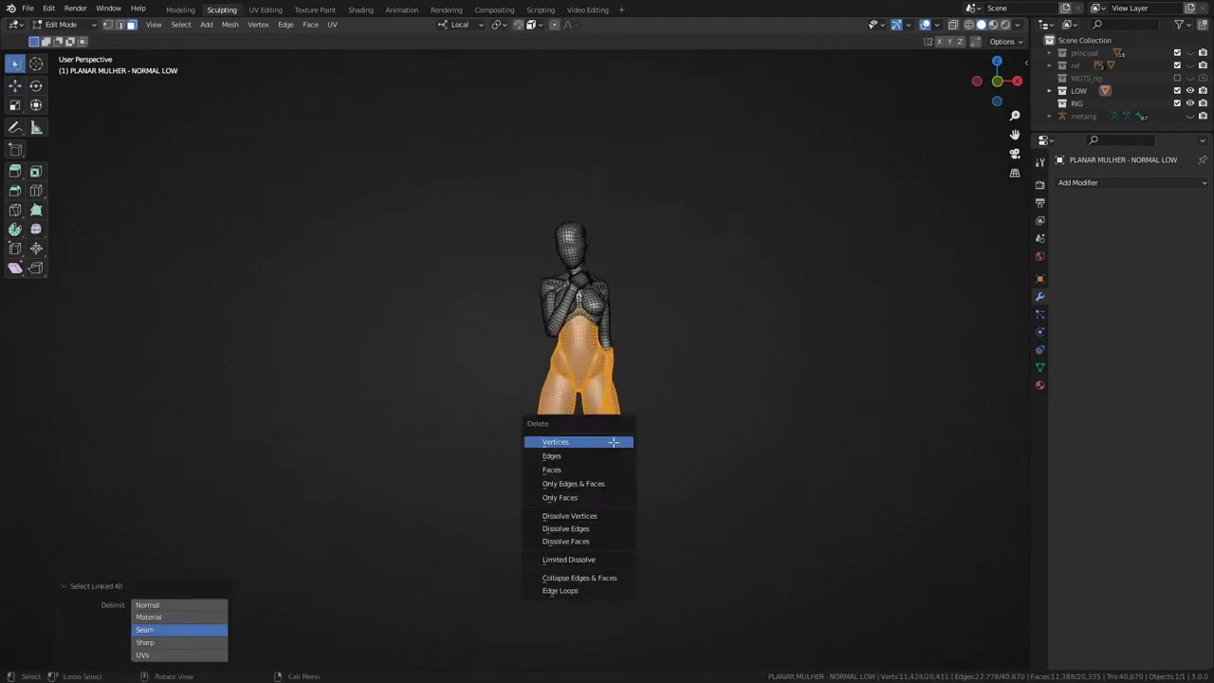
Step: Reveal the hidden legs, select and delete the leg vertices, then switch the mesh to sculpting
middle_drag(783, 477, 664, 474)
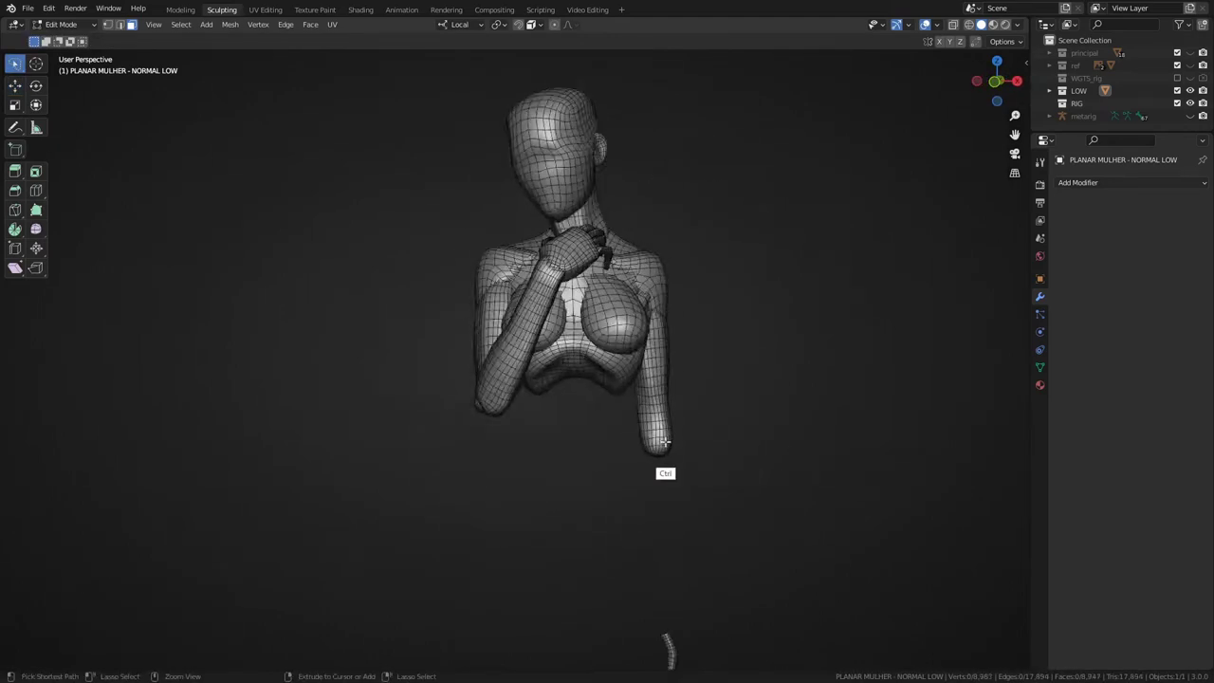
key(alt+h)
mouse_move(638, 354)
middle_down()
mouse_move(683, 428)
mouse_move(536, 351)
middle_up()
click(618, 366)
key(l)
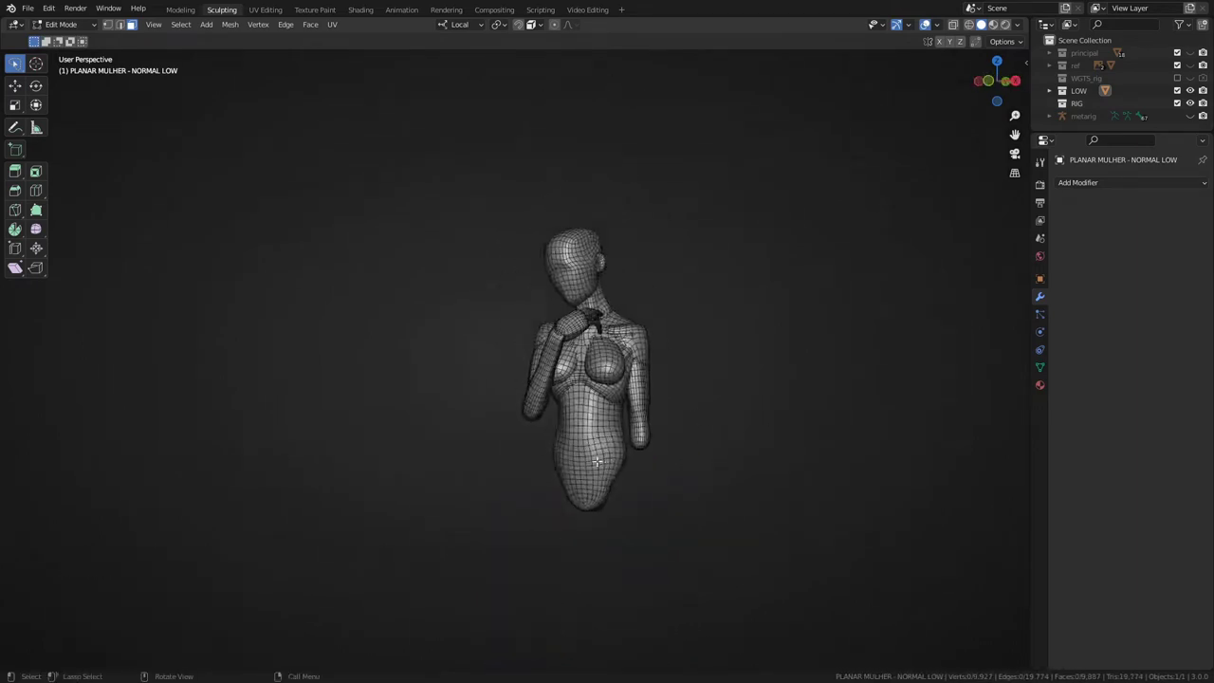
key(Tab)
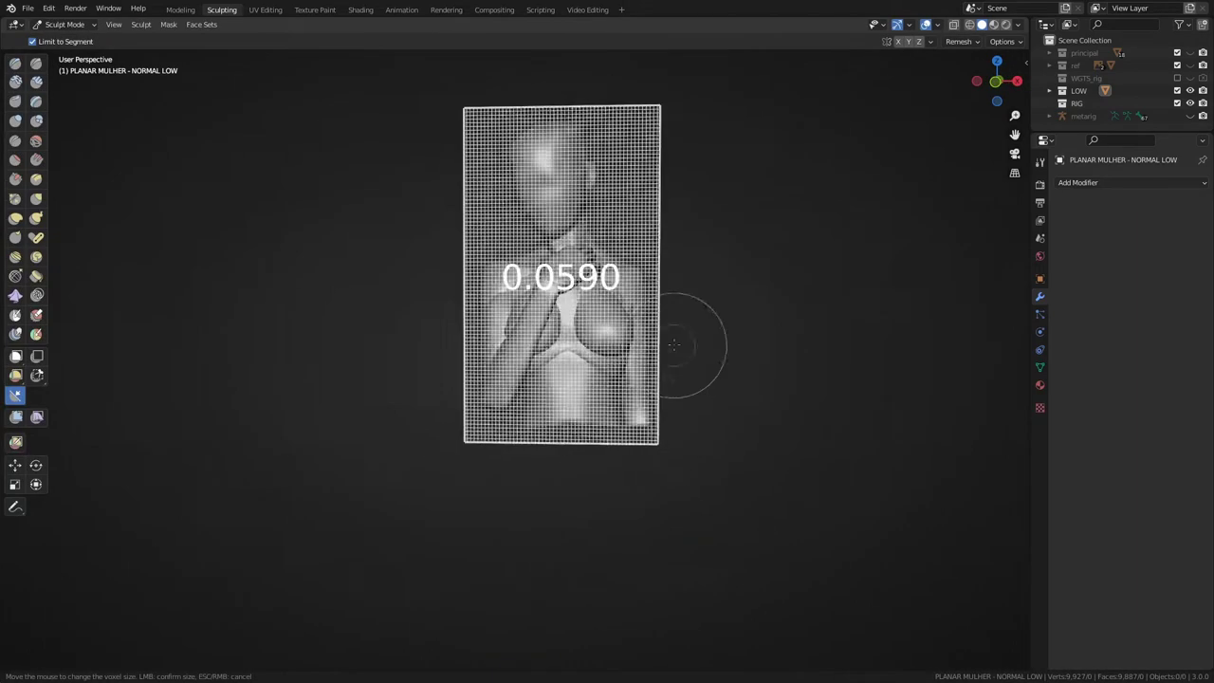
Step: Set the voxel remesh size, zoom to the head and chest, and maximize the view with the brush sidebar
mouse_move(597, 392)
middle_down()
mouse_move(569, 564)
mouse_move(582, 435)
mouse_move(551, 424)
mouse_move(618, 352)
mouse_move(546, 360)
mouse_move(583, 326)
mouse_move(490, 352)
middle_up()
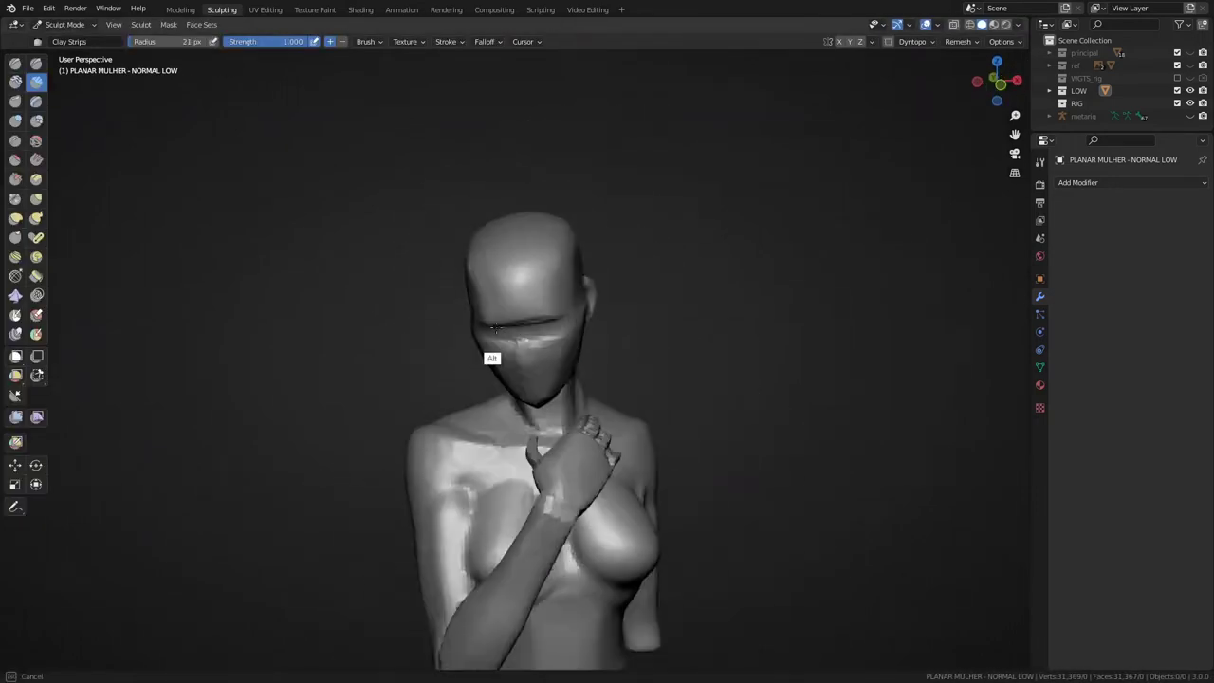
key(r)
middle_drag(610, 509, 507, 351)
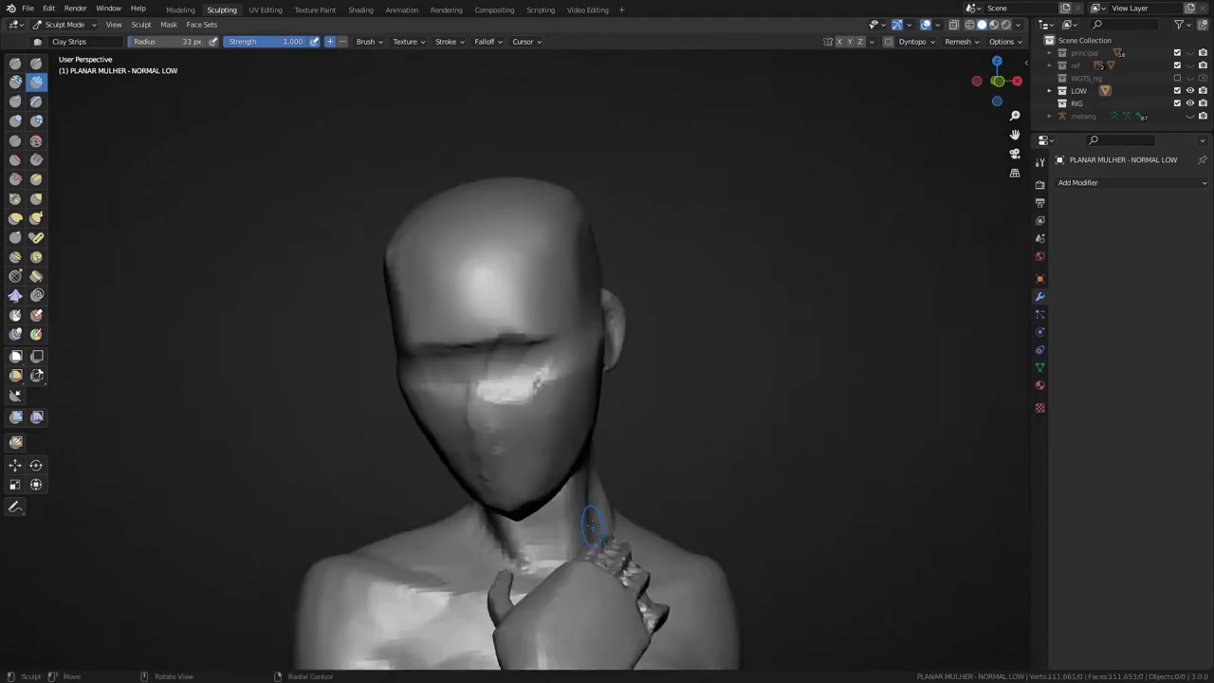
key(ctrl+space)
key(n)
click(1206, 90)
Step: Build up clay on the face, then shape it with a smaller Grab brush and Smooth
middle_drag(566, 317, 568, 334)
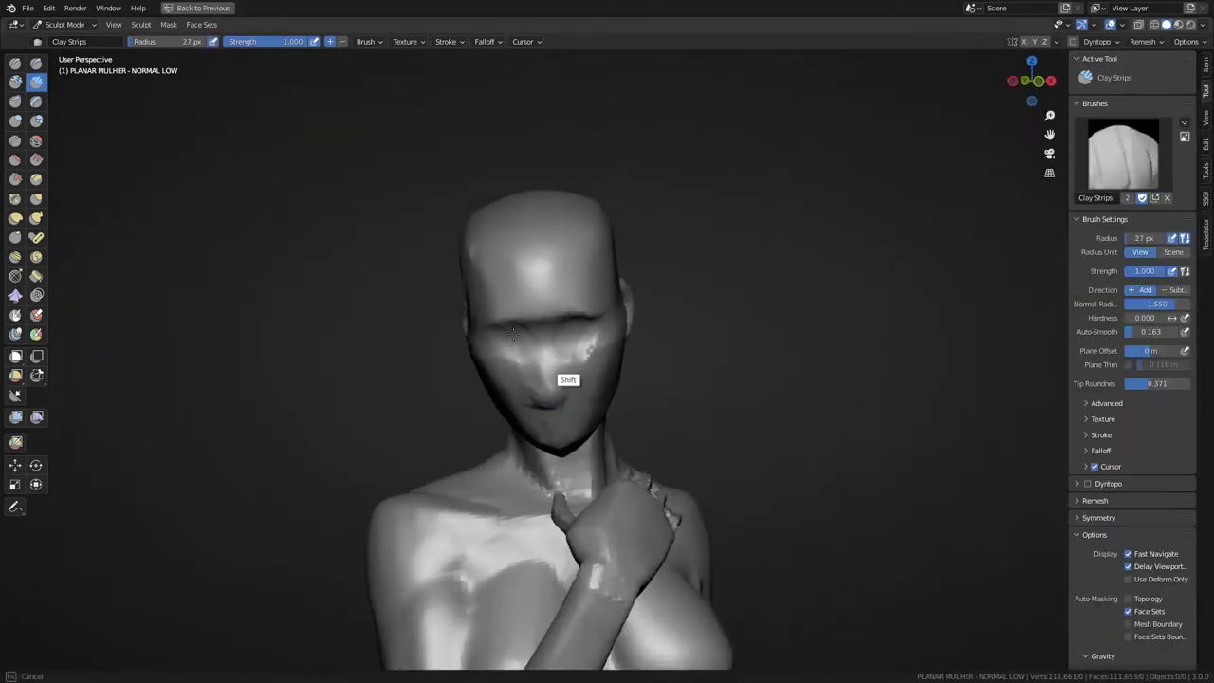
mouse_move(514, 337)
middle_down()
mouse_move(555, 407)
mouse_move(546, 354)
mouse_move(504, 276)
mouse_move(572, 414)
mouse_move(464, 360)
mouse_move(468, 256)
mouse_move(474, 285)
mouse_move(455, 287)
mouse_move(444, 397)
mouse_move(472, 366)
mouse_move(455, 284)
mouse_move(566, 279)
mouse_move(567, 220)
mouse_move(539, 306)
mouse_move(506, 252)
middle_up()
key(g)
key(f)
click(526, 275)
key(s)
key(c)
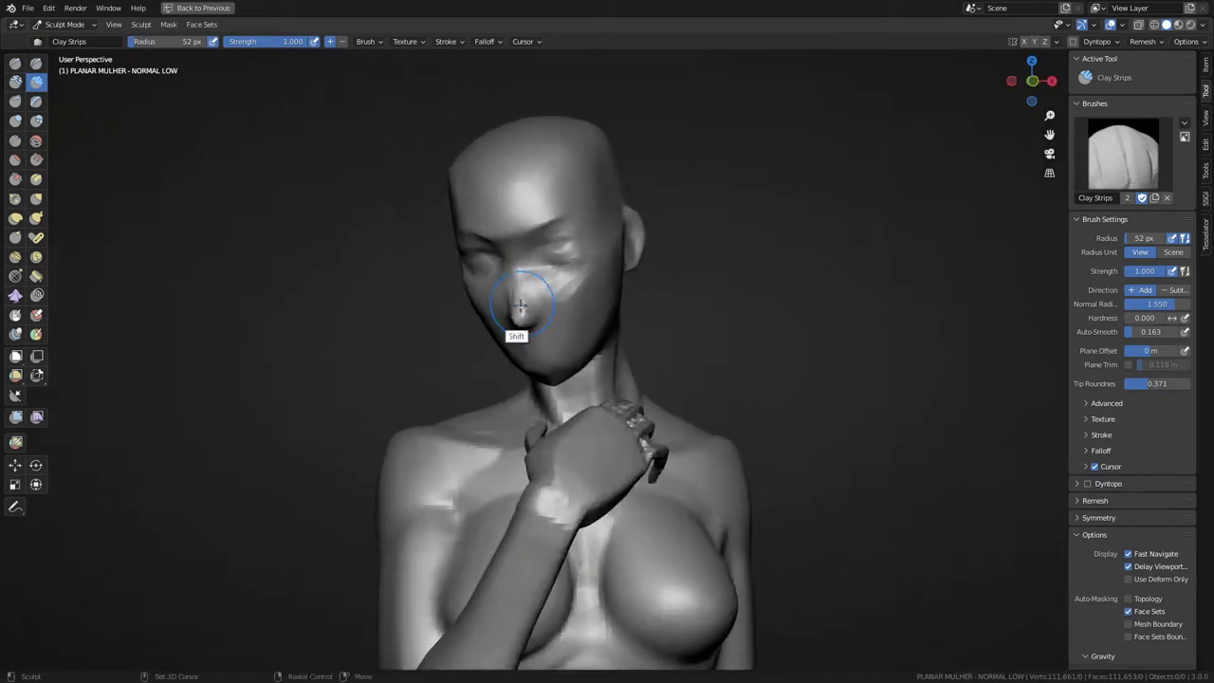
Step: Inspect the head from three-quarter and back views, zooming in closer
middle_drag(559, 299, 431, 271)
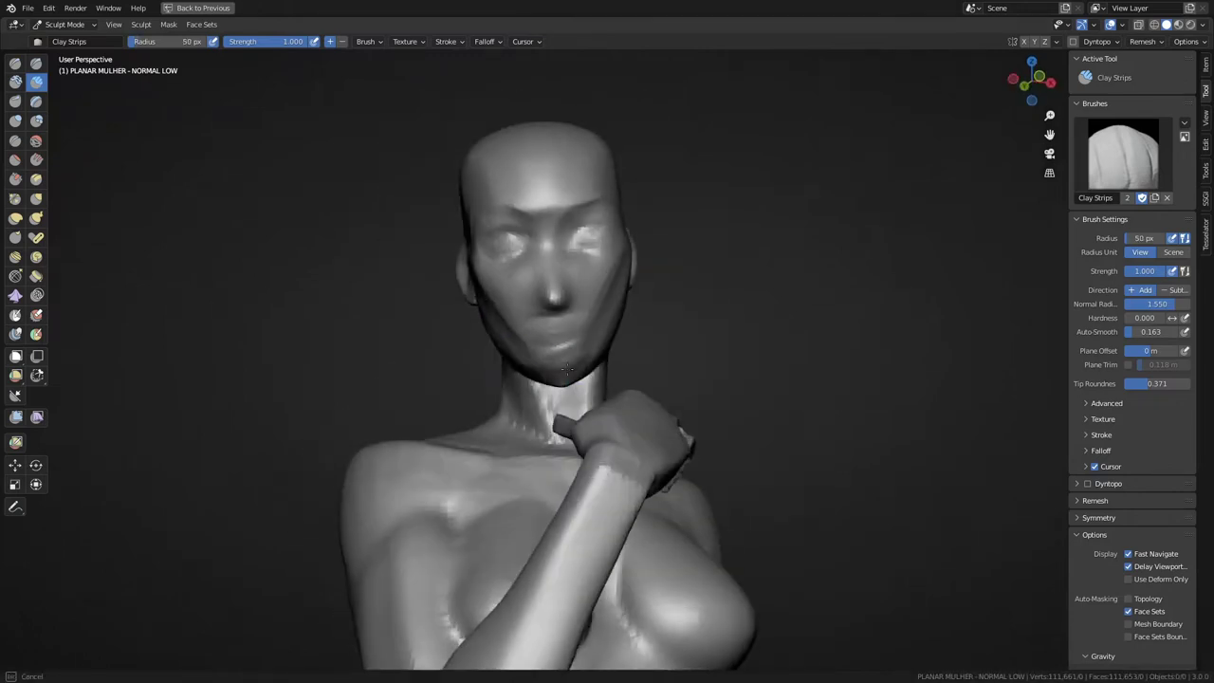
middle_drag(541, 385, 558, 357)
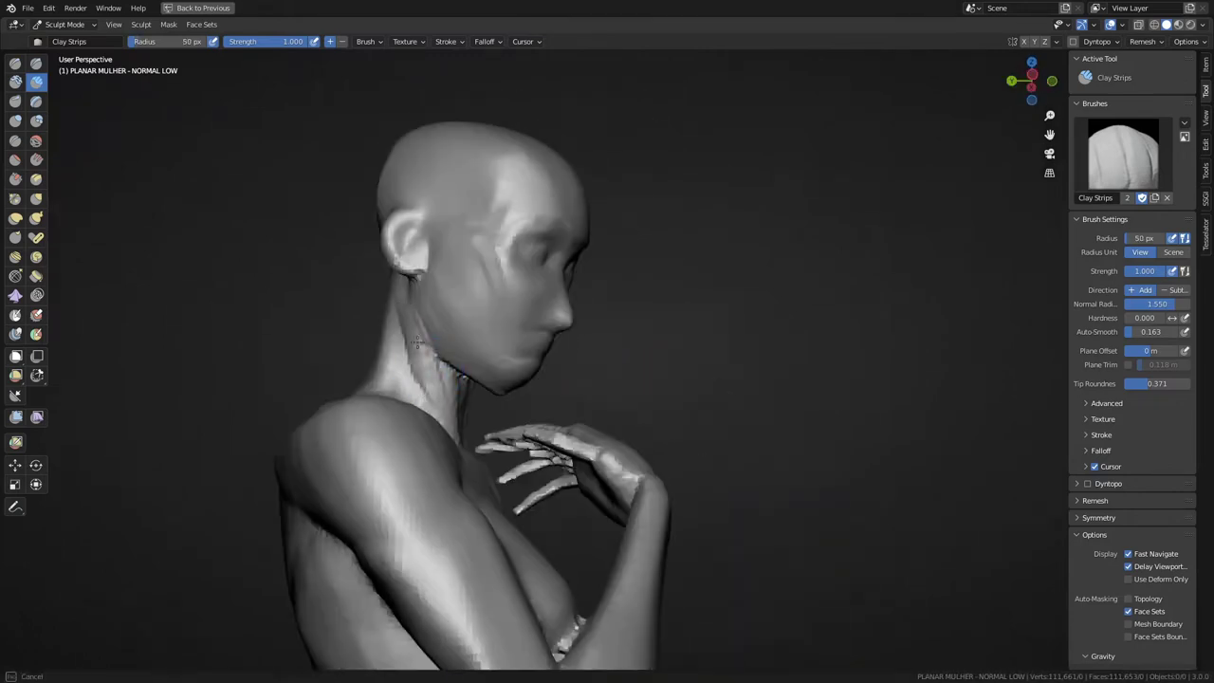
middle_drag(415, 343, 470, 377)
middle_drag(467, 461, 549, 423)
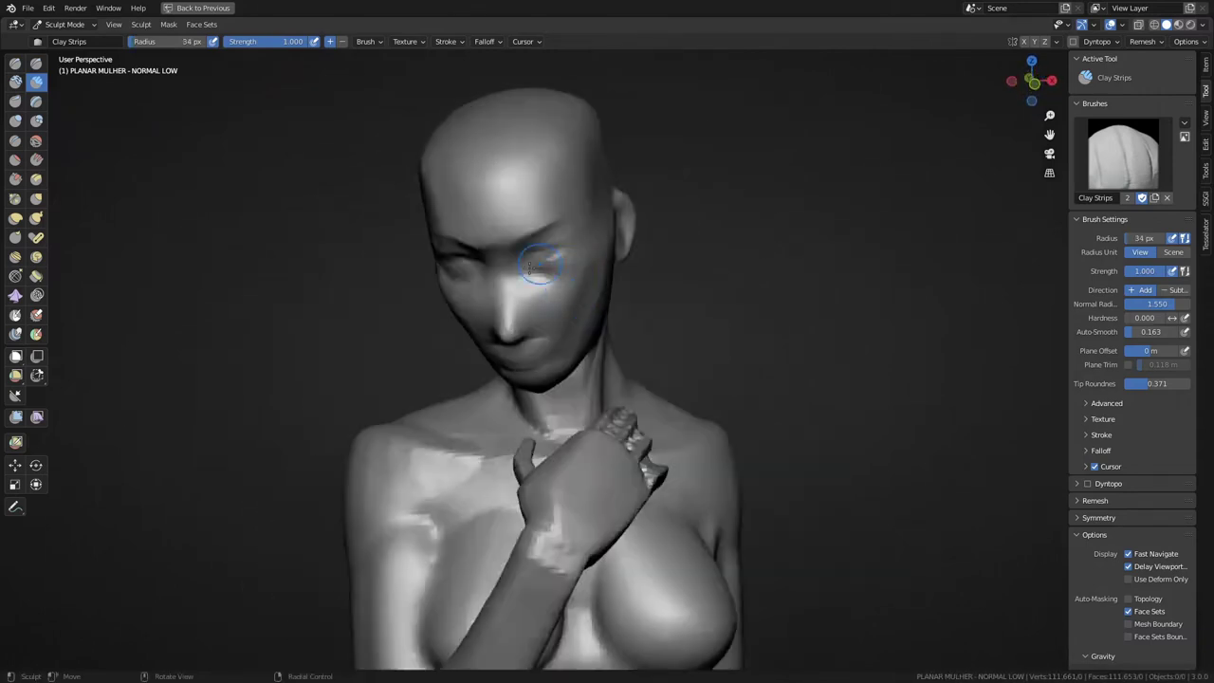
middle_drag(475, 264, 474, 275)
Step: Enlarge the brush and voxel remesh the bust at a new, finer size
key(f)
click(507, 347)
mouse_move(508, 347)
middle_down()
mouse_move(479, 277)
mouse_move(512, 361)
middle_up()
key(r)
click(536, 409)
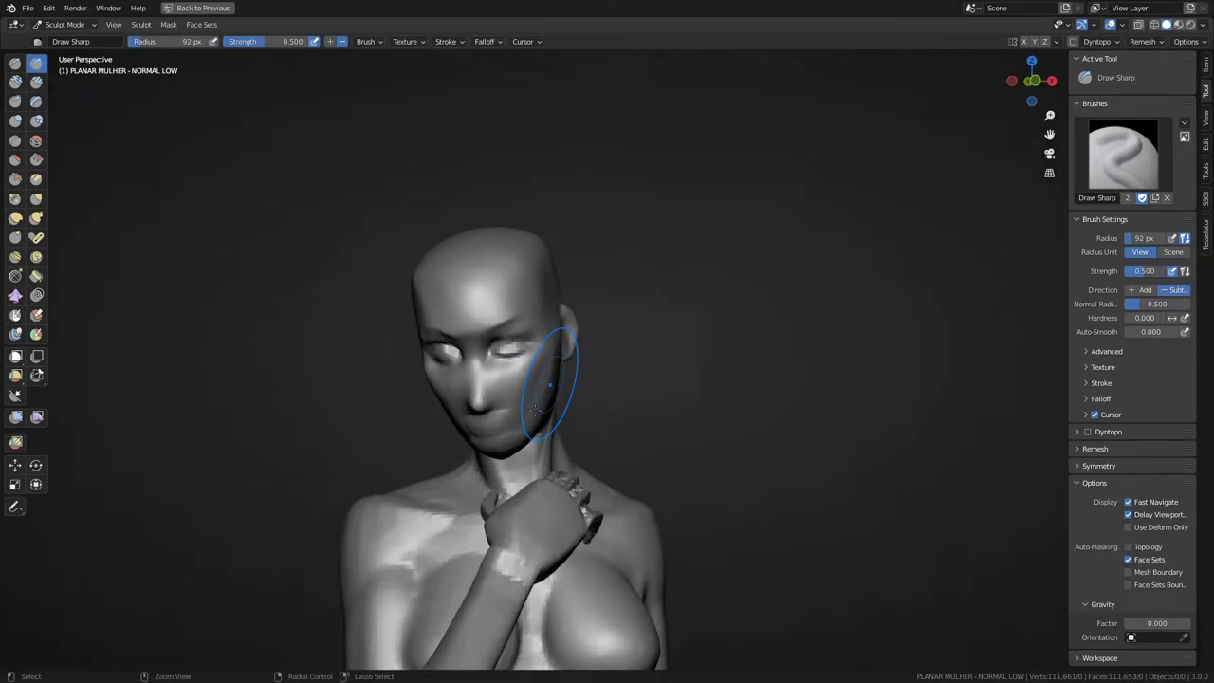
Step: Rough in the eye sockets, nose and lips with a larger brush, checking the head from several angles
mouse_move(454, 400)
middle_down()
mouse_move(481, 488)
mouse_move(509, 366)
mouse_move(461, 347)
mouse_move(608, 339)
mouse_move(437, 350)
middle_up()
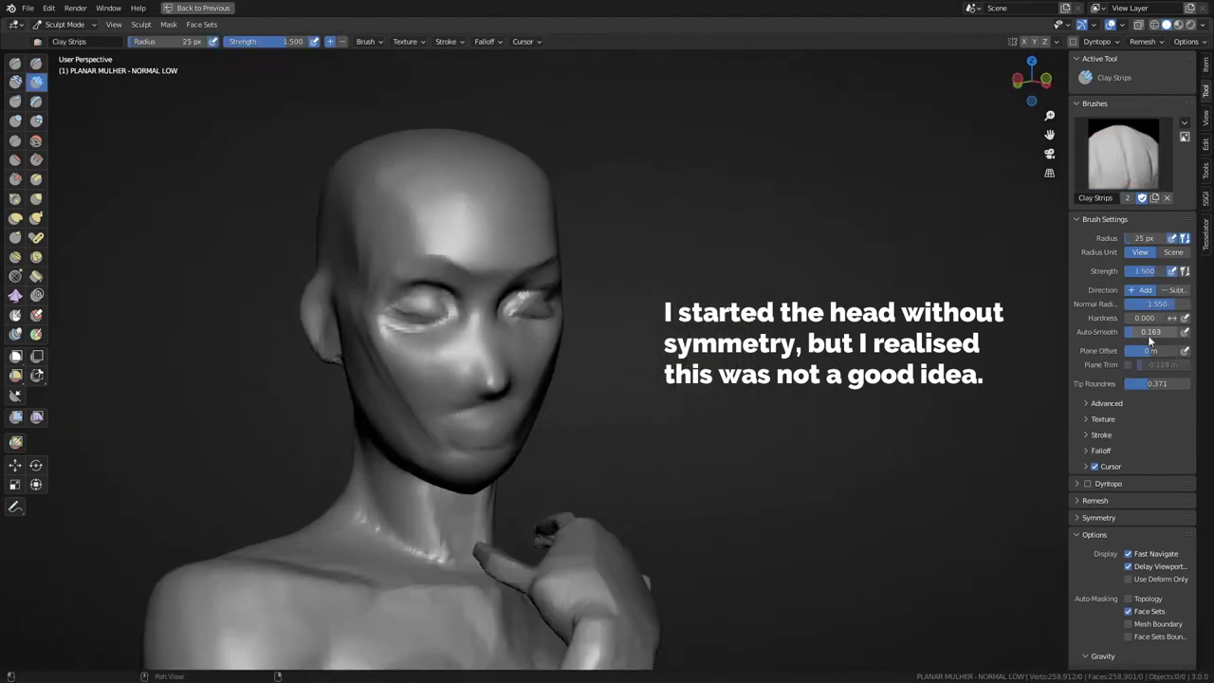
mouse_move(513, 305)
middle_down()
mouse_move(439, 327)
mouse_move(439, 281)
middle_up()
click(415, 289)
alt+middle_drag(389, 313, 533, 337)
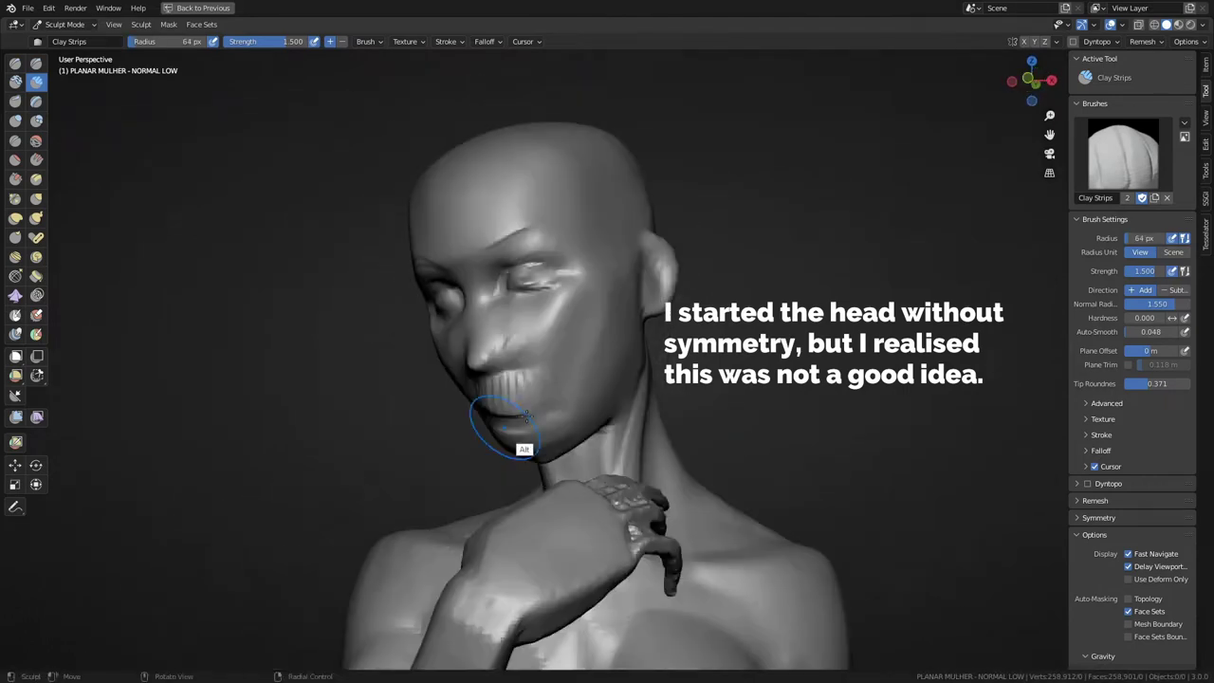
middle_drag(526, 415, 560, 394)
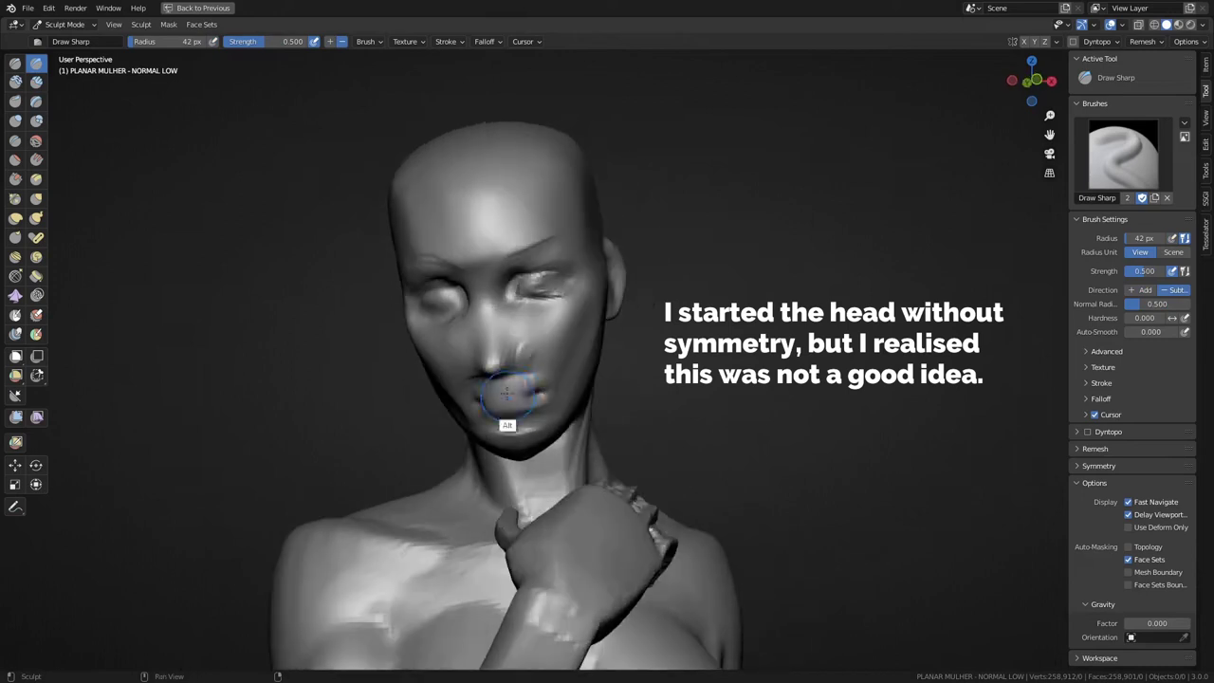
mouse_move(529, 326)
middle_down()
mouse_move(492, 312)
mouse_move(503, 322)
mouse_move(534, 309)
mouse_move(426, 371)
mouse_move(511, 295)
mouse_move(434, 379)
middle_up()
Step: Reshape the jaw and chin with Clay Strips and an enlarged Grab brush
key(c)
key(g)
key(f)
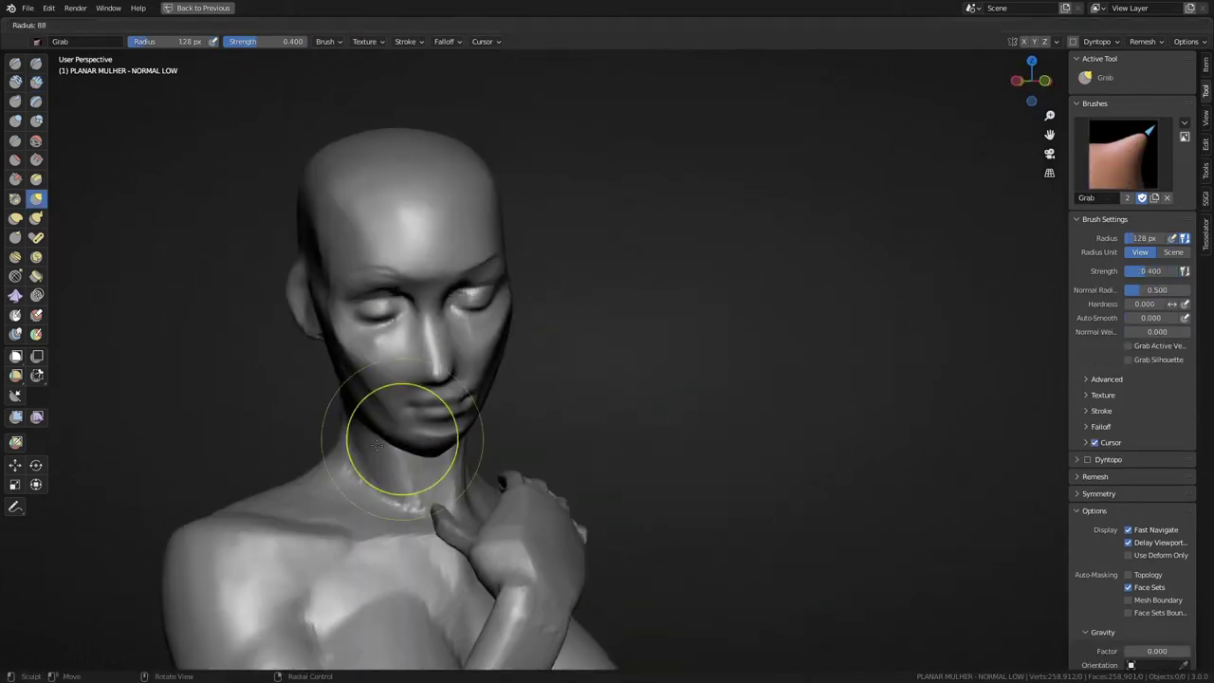
mouse_move(393, 446)
middle_down()
mouse_move(474, 410)
mouse_move(515, 298)
mouse_move(487, 456)
mouse_move(523, 407)
mouse_move(417, 433)
mouse_move(384, 346)
middle_up()
Step: Carve sharp detail, then lasso-mask the whole head and view it from the front
key(shift+x)
ctrl+shift+drag(384, 346, 539, 433)
middle_drag(539, 433, 503, 403)
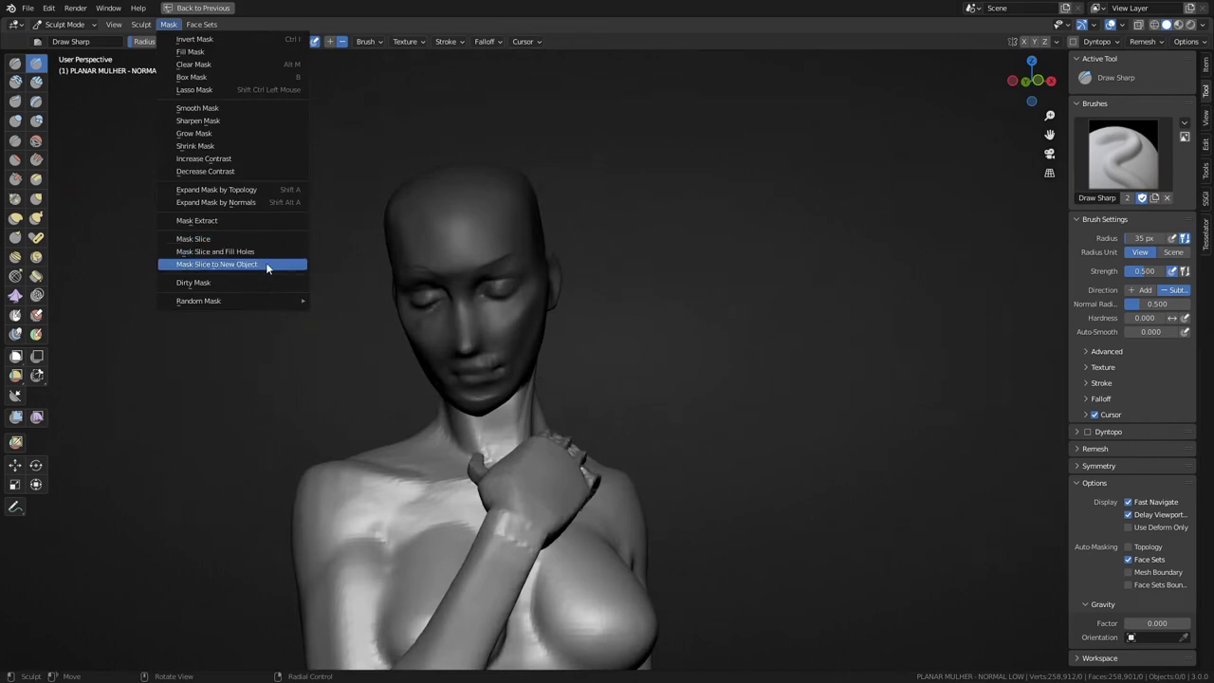
Step: Slice the masked head into a new object and enable Affect Only Origins
click(266, 264)
mouse_move(267, 269)
middle_down()
mouse_move(433, 425)
mouse_move(569, 420)
mouse_move(515, 412)
mouse_move(531, 398)
middle_up()
click(1186, 40)
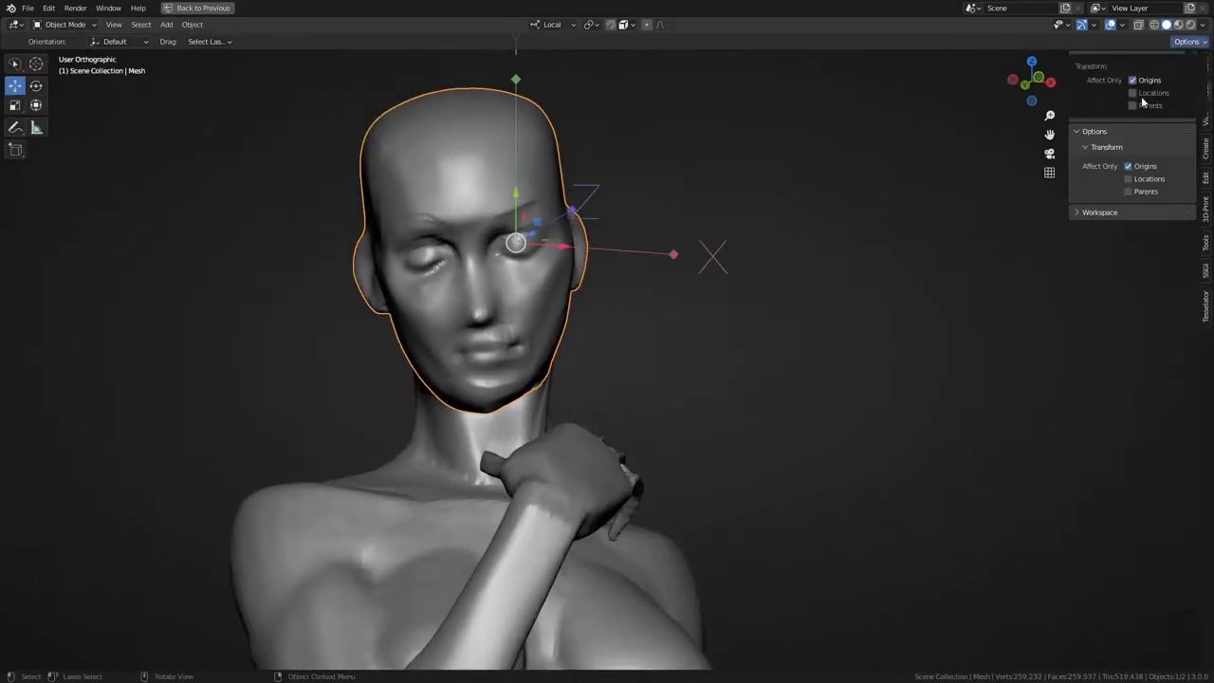
Step: Rotate and move the head's origin to match the head's tilt
middle_drag(656, 396, 502, 367)
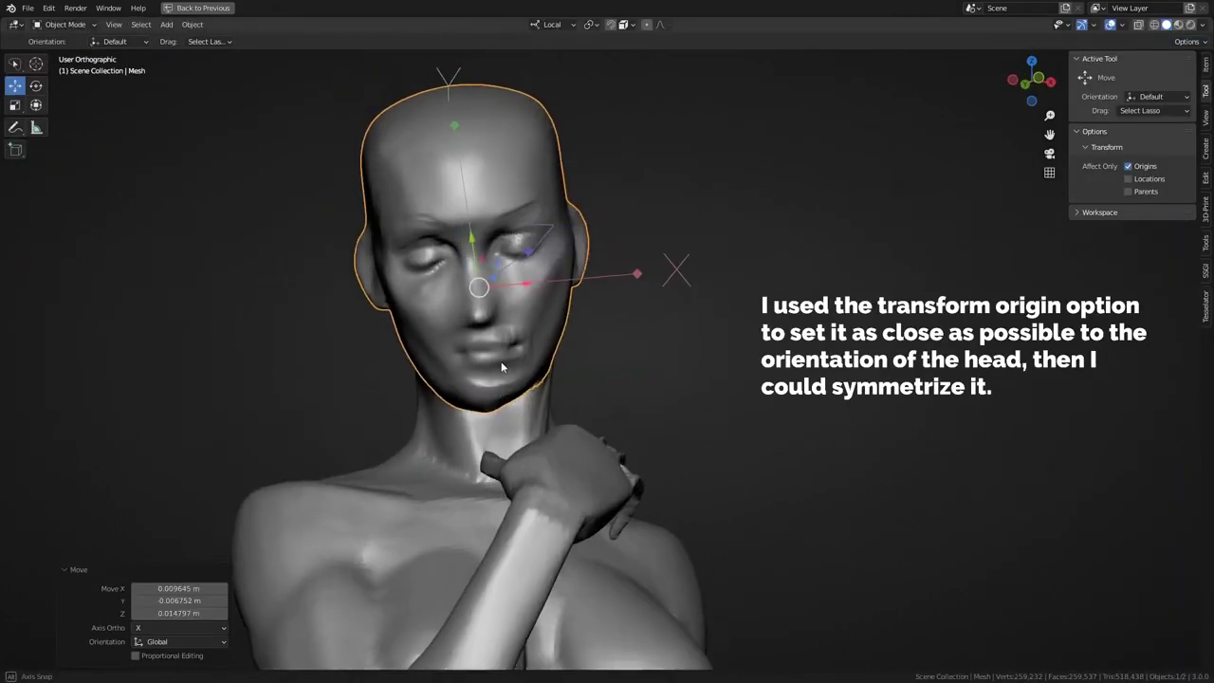
key(Escape)
middle_drag(607, 314, 634, 328)
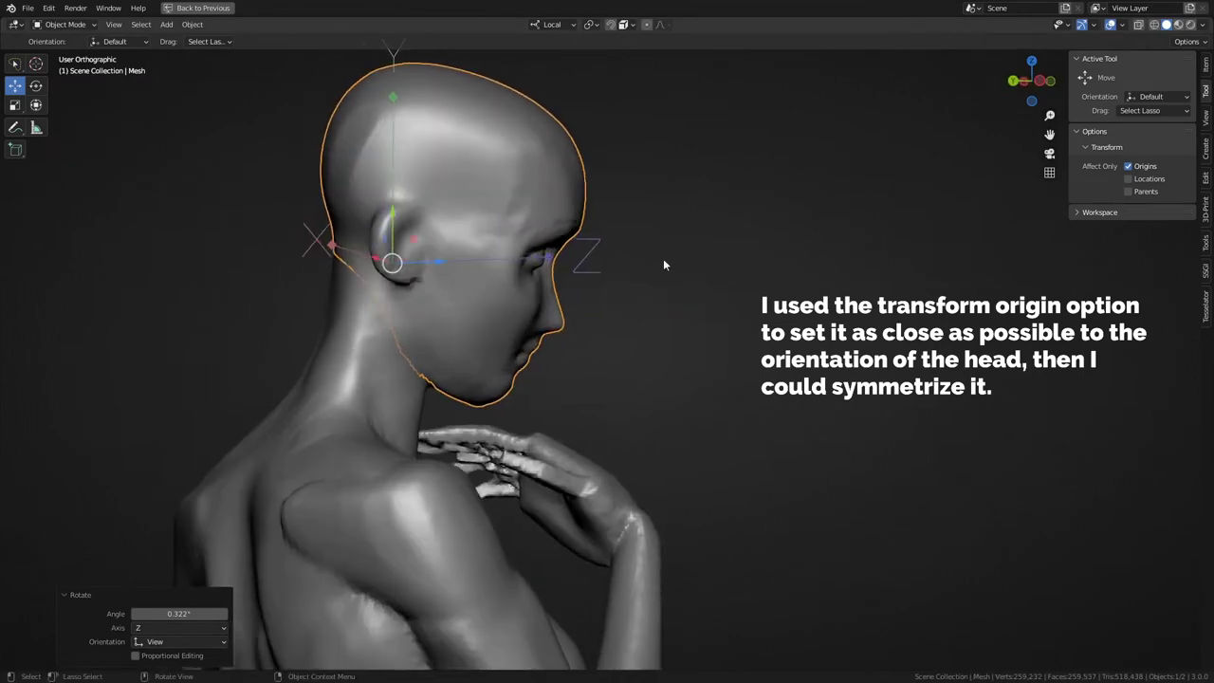
mouse_move(500, 367)
middle_down()
mouse_move(571, 380)
mouse_move(555, 386)
mouse_move(545, 285)
middle_up()
key(r)
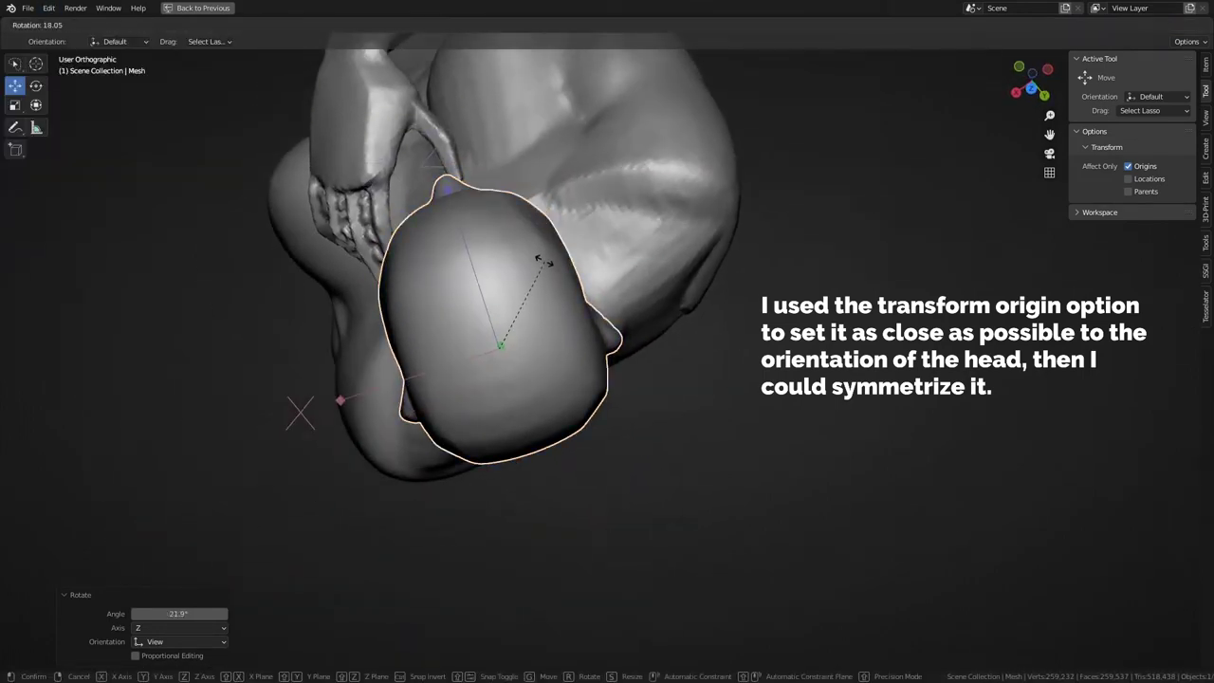
mouse_move(579, 467)
middle_down()
mouse_move(516, 378)
mouse_move(498, 385)
mouse_move(588, 313)
mouse_move(585, 340)
mouse_move(703, 377)
mouse_move(554, 411)
mouse_move(607, 360)
mouse_move(559, 362)
mouse_move(588, 314)
mouse_move(565, 301)
mouse_move(583, 339)
mouse_move(556, 339)
mouse_move(556, 401)
mouse_move(567, 406)
mouse_move(517, 403)
mouse_move(664, 398)
mouse_move(530, 410)
mouse_move(580, 263)
mouse_move(501, 344)
mouse_move(613, 406)
mouse_move(569, 402)
mouse_move(557, 327)
mouse_move(577, 316)
mouse_move(531, 398)
mouse_move(485, 405)
middle_up()
key(g)
click(1206, 119)
Step: Save the file, symmetrize the head in Sculpt Mode, and lower the Clay Strips brush strength
key(ctrl+Tab)
key(ctrl+s)
click(1059, 239)
key(c)
key(shift+f)
click(567, 296)
Step: Grab-shape the ears and enable dynamic topology to refine the lips and cheeks
scroll(558, 328, up, 3)
key(g)
scroll(519, 399, down, 2)
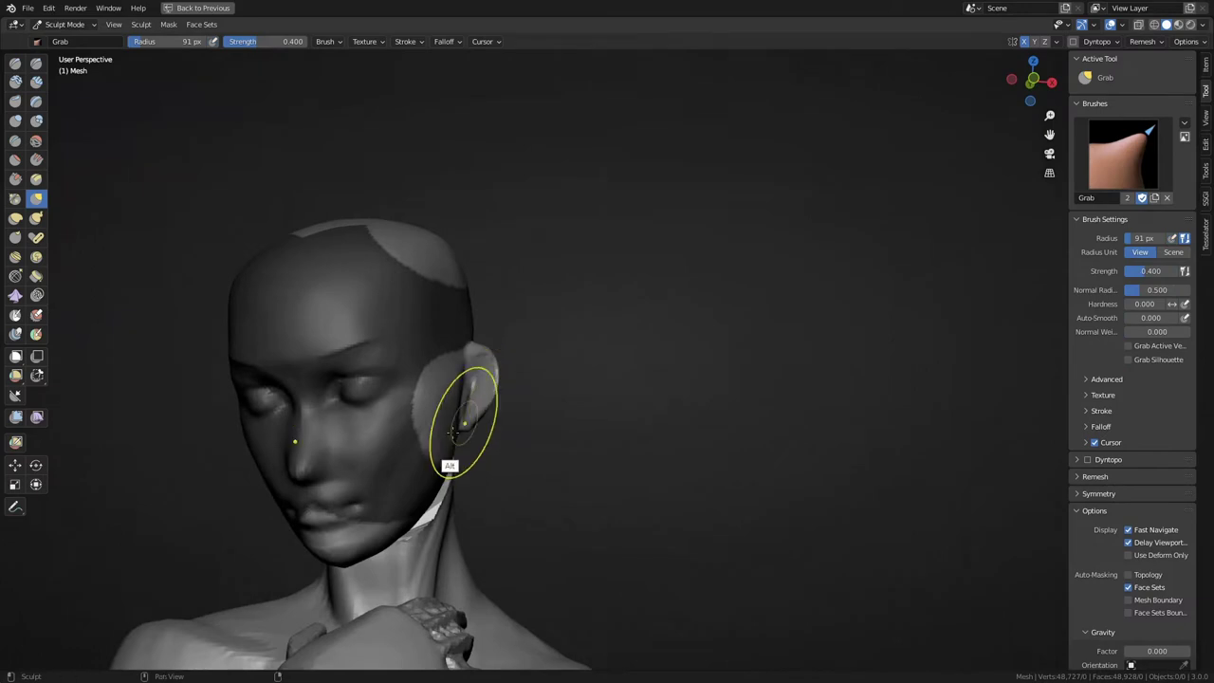
key(ctrl+d)
mouse_move(631, 382)
middle_down()
mouse_move(627, 361)
mouse_move(642, 348)
mouse_move(617, 352)
mouse_move(656, 352)
mouse_move(560, 406)
middle_up()
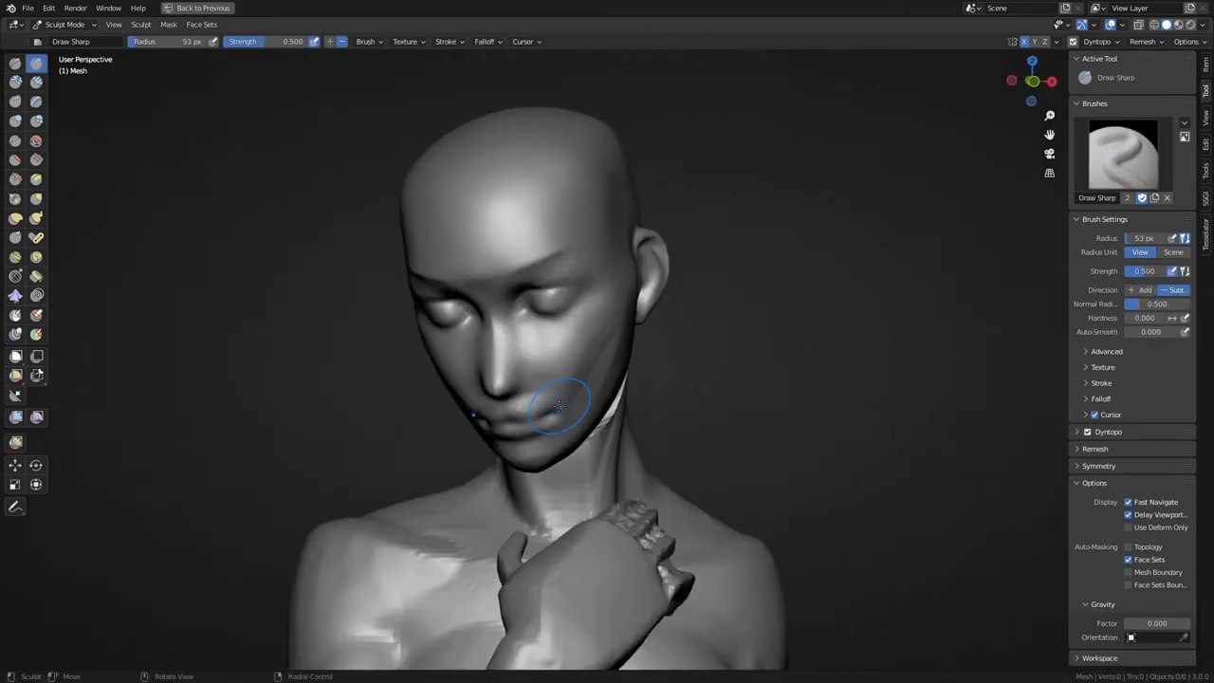
mouse_move(929, 180)
middle_down()
mouse_move(561, 393)
mouse_move(515, 392)
mouse_move(536, 375)
mouse_move(479, 354)
mouse_move(549, 415)
mouse_move(560, 342)
mouse_move(548, 280)
mouse_move(578, 262)
mouse_move(556, 307)
mouse_move(619, 417)
mouse_move(593, 394)
mouse_move(628, 392)
mouse_move(579, 417)
mouse_move(575, 408)
mouse_move(611, 280)
mouse_move(608, 301)
middle_up()
Step: Switch to the body mesh and sculpt it with a smaller Clay Strips brush
key(ctrl+Tab)
key(ctrl+Tab)
key(c)
key(f)
click(607, 393)
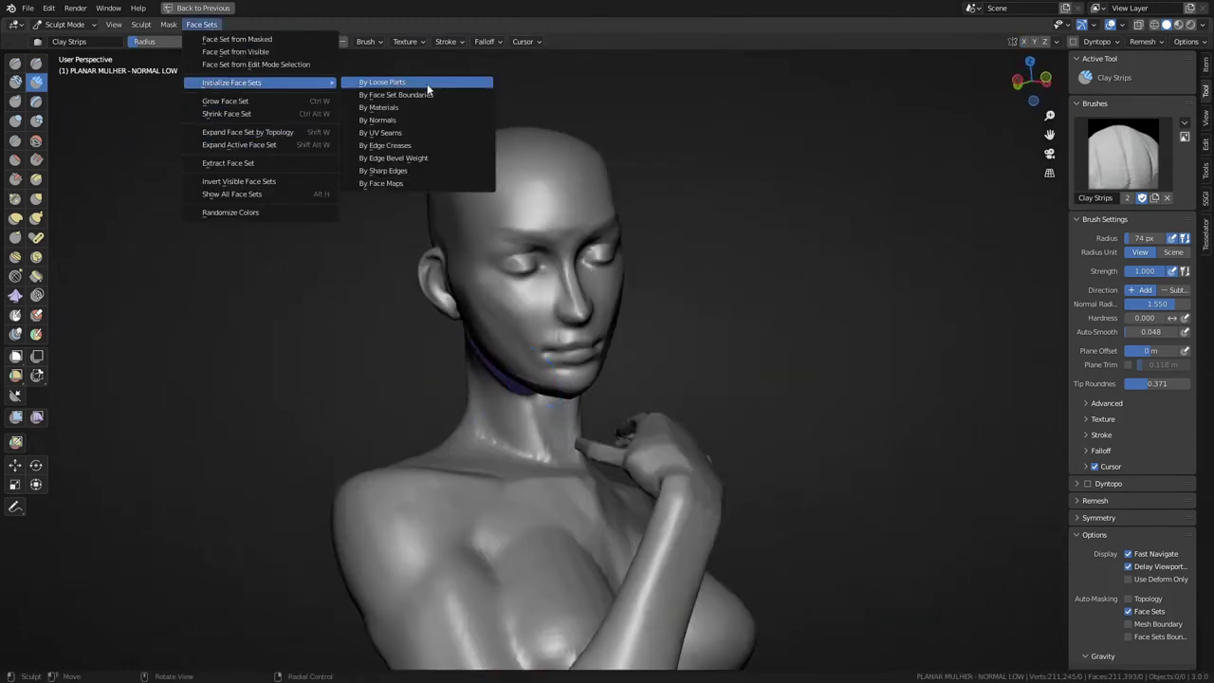
Step: Pull the head's face and jaw onto the neck, alternating Grab and Clay Strips
mouse_move(512, 393)
middle_down()
mouse_move(461, 366)
mouse_move(542, 339)
mouse_move(683, 446)
mouse_move(488, 352)
mouse_move(360, 266)
mouse_move(548, 285)
mouse_move(537, 411)
mouse_move(453, 418)
mouse_move(379, 312)
mouse_move(336, 339)
mouse_move(427, 284)
mouse_move(576, 247)
middle_up()
key(g)
key(c)
key(g)
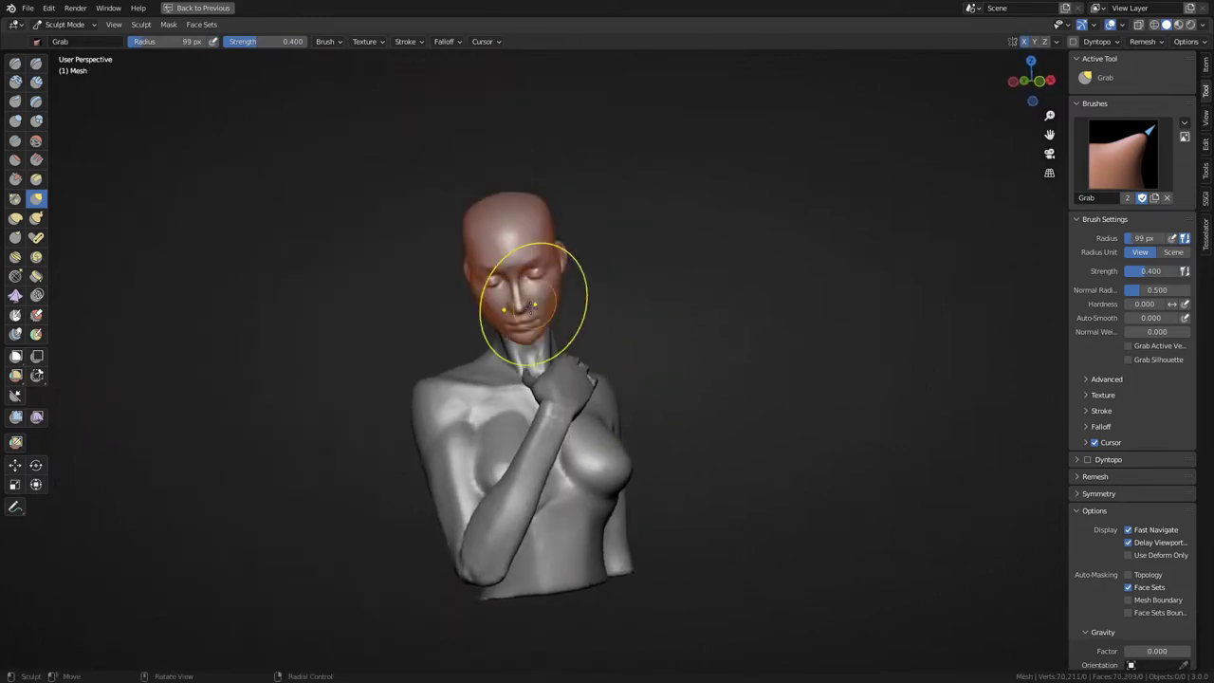
scroll(531, 303, up, 5)
Step: Isolate the head in Local View and zoom onto the face from the front
mouse_move(495, 230)
middle_down()
mouse_move(515, 395)
mouse_move(536, 329)
mouse_move(593, 311)
middle_up()
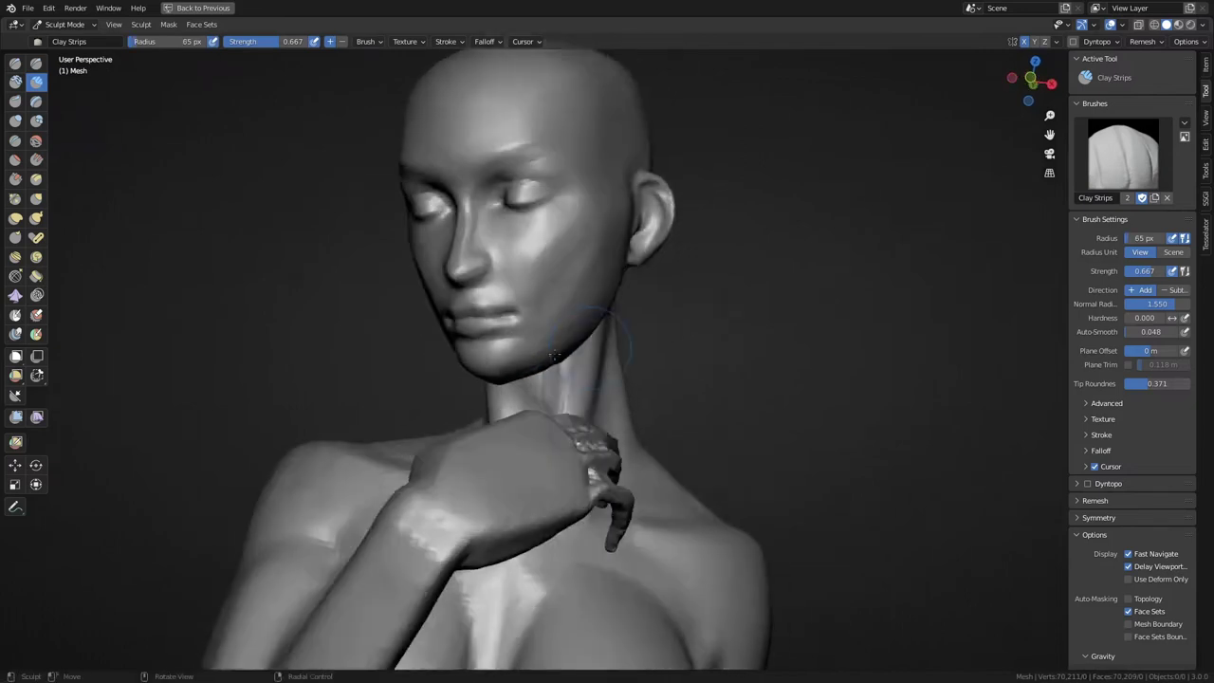
key(KP_Divide)
middle_drag(588, 327, 444, 438)
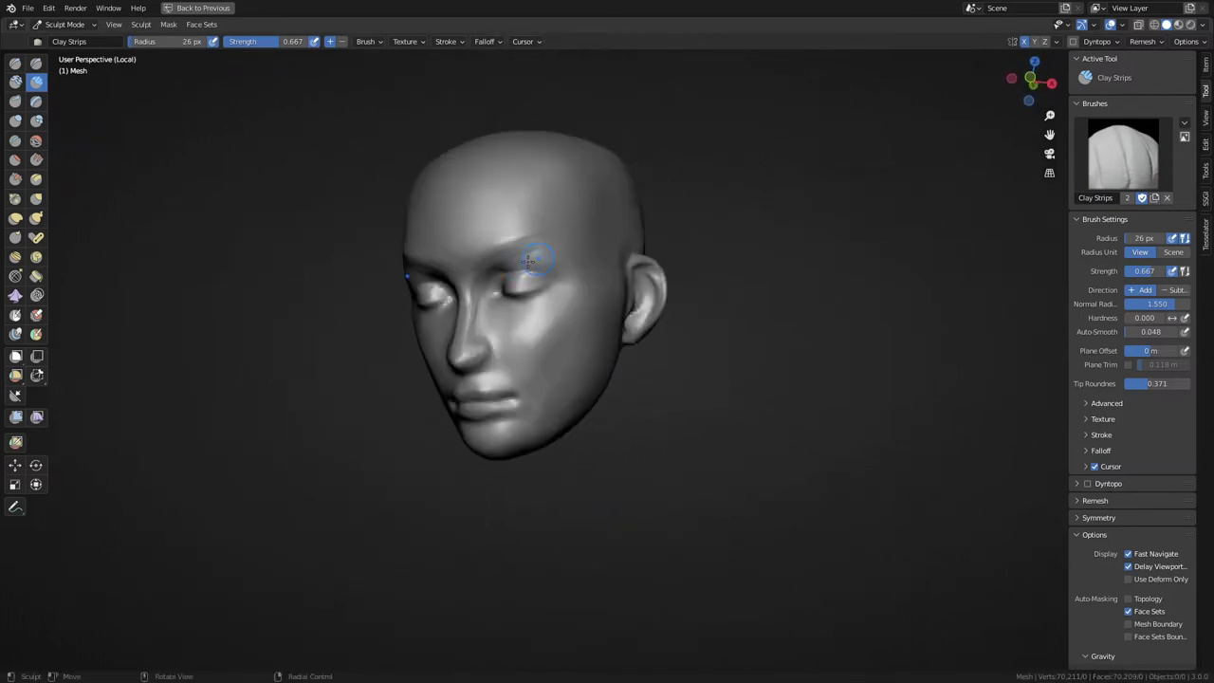
mouse_move(618, 289)
middle_down()
mouse_move(528, 352)
mouse_move(433, 352)
mouse_move(531, 360)
mouse_move(633, 403)
mouse_move(433, 350)
mouse_move(475, 434)
mouse_move(498, 377)
mouse_move(556, 366)
mouse_move(481, 435)
mouse_move(487, 447)
mouse_move(521, 439)
mouse_move(426, 384)
mouse_move(393, 379)
mouse_move(496, 407)
middle_up()
Step: Reshape the nose and deepen the eyelid creases with Clay Strips, Draw Sharp and Grab
key(c)
key(x)
key(g)
key(f)
key(x)
mouse_move(515, 366)
middle_down()
mouse_move(510, 303)
mouse_move(437, 469)
mouse_move(525, 426)
middle_up()
key(c)
Step: Fill out the lips and round the chin with Blob, Draw Sharp and Clay, then exit Local View
middle_drag(601, 230, 507, 458)
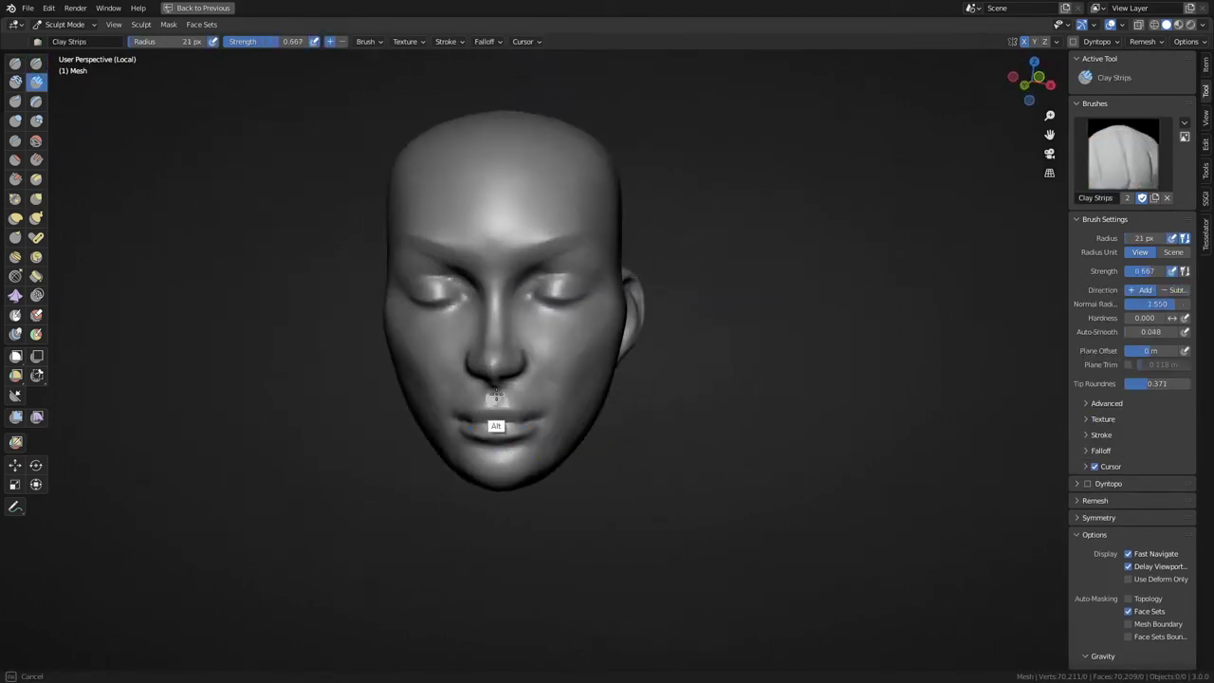
mouse_move(496, 397)
middle_down()
mouse_move(536, 446)
mouse_move(469, 407)
mouse_move(531, 401)
mouse_move(556, 493)
mouse_move(548, 417)
mouse_move(523, 461)
middle_up()
key(b)
key(x)
key(c)
mouse_move(558, 395)
middle_down()
mouse_move(540, 390)
mouse_move(571, 406)
middle_up()
key(KP_Divide)
Step: Push and pull the chest with a resized Grab brush, adding some clay
alt+middle_drag(702, 463, 626, 446)
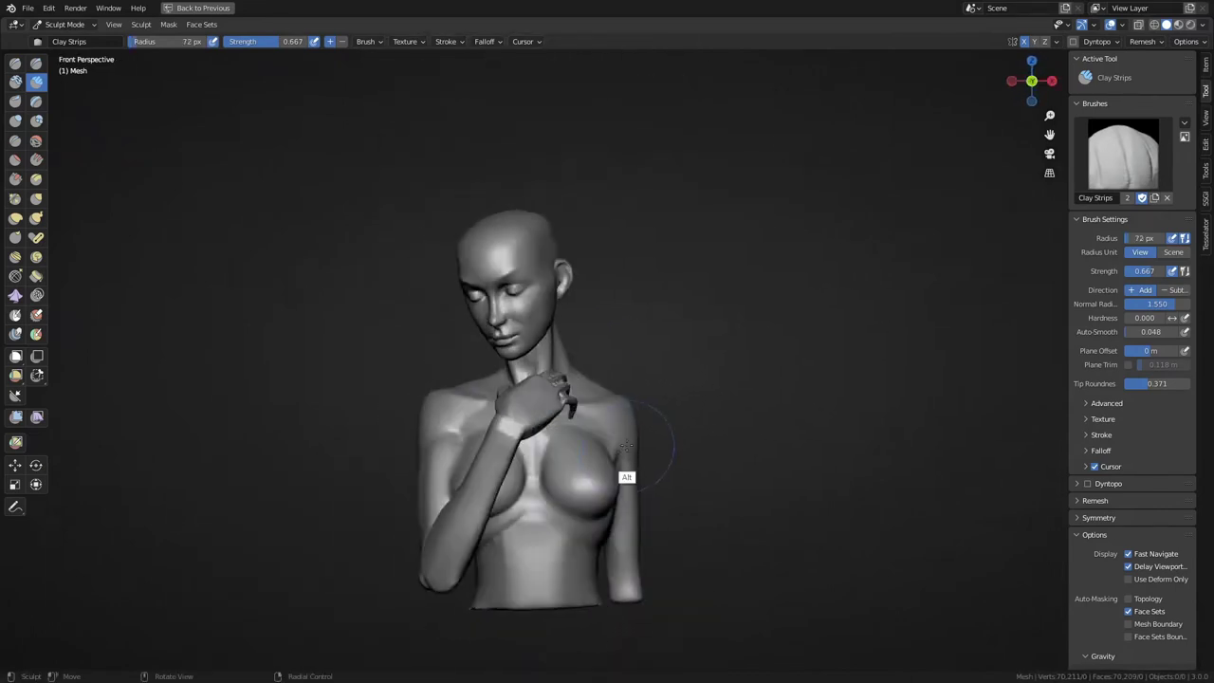
mouse_move(376, 459)
alt+middle_down()
mouse_move(439, 432)
mouse_move(515, 333)
alt+middle_up()
mouse_move(498, 510)
middle_down()
mouse_move(461, 421)
mouse_move(415, 432)
middle_up()
scroll(414, 432, up, 4)
key(f)
mouse_move(415, 384)
middle_down()
mouse_move(407, 347)
mouse_move(379, 493)
mouse_move(360, 469)
mouse_move(433, 434)
mouse_move(474, 446)
mouse_move(447, 506)
mouse_move(388, 506)
mouse_move(388, 477)
mouse_move(347, 487)
mouse_move(415, 420)
mouse_move(460, 450)
mouse_move(528, 461)
mouse_move(546, 442)
mouse_move(406, 432)
mouse_move(388, 392)
mouse_move(421, 401)
mouse_move(347, 415)
mouse_move(277, 548)
mouse_move(536, 405)
middle_up()
key(g)
key(c)
Step: Inflate and grab the hand with a smaller brush, zooming onto the neck and chest
key(i)
key(g)
key(f)
click(487, 482)
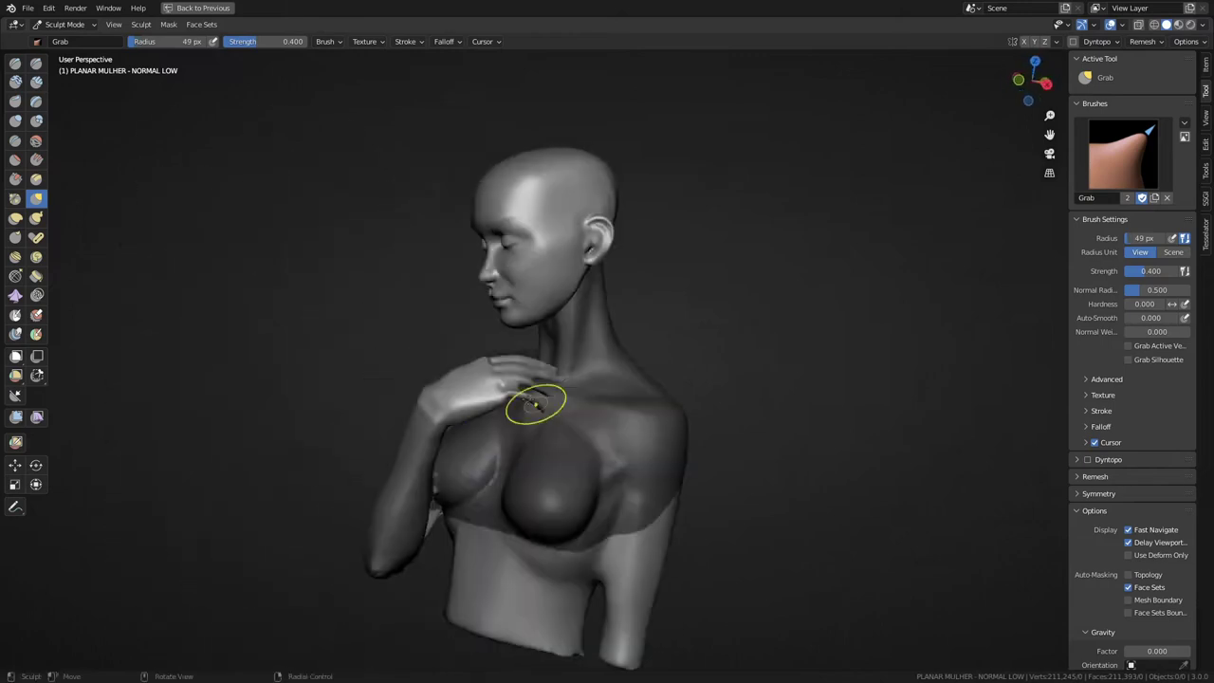
mouse_move(428, 429)
middle_down()
mouse_move(344, 591)
mouse_move(673, 388)
middle_up()
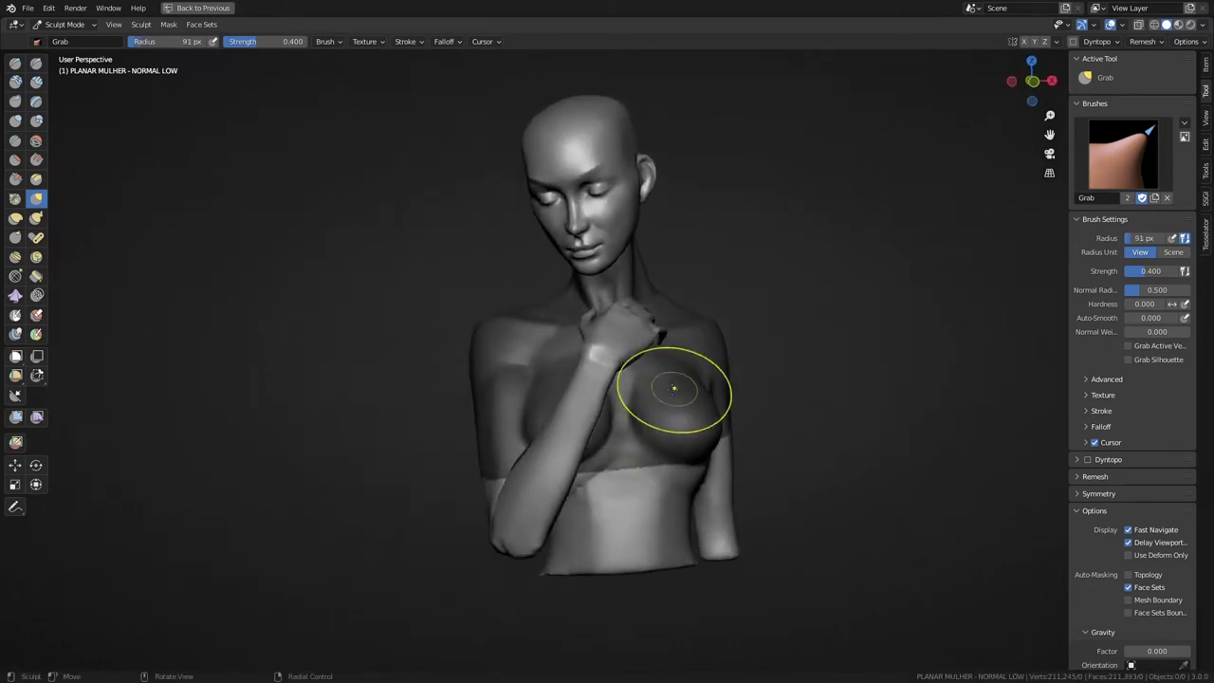
mouse_move(629, 329)
middle_down()
mouse_move(659, 325)
mouse_move(643, 426)
mouse_move(645, 324)
mouse_move(661, 497)
mouse_move(580, 416)
mouse_move(576, 384)
mouse_move(523, 374)
mouse_move(538, 327)
middle_up()
scroll(658, 325, up, 3)
Step: Resize Grab to about 66 px and refine the fingers against the chest with Clay, Grab and Inflate
key(f)
scroll(523, 373, up, 3)
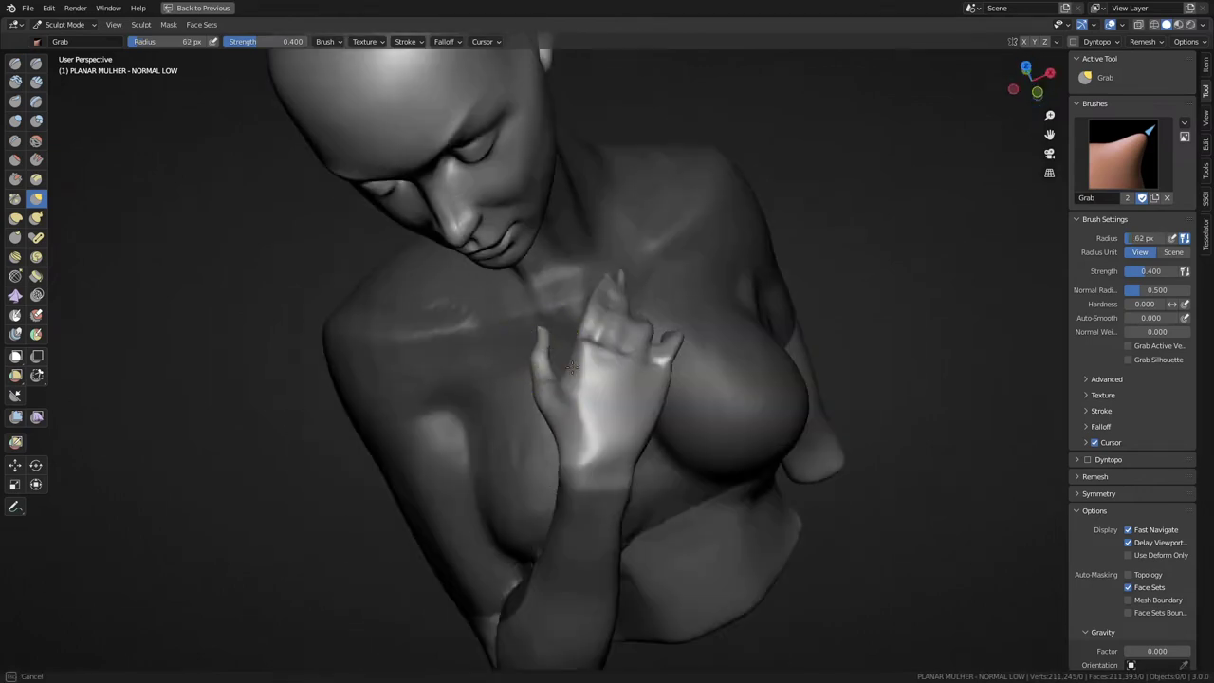
middle_drag(572, 368, 593, 426)
mouse_move(608, 472)
middle_down()
mouse_move(601, 393)
mouse_move(645, 425)
mouse_move(575, 480)
mouse_move(553, 351)
mouse_move(512, 399)
mouse_move(447, 393)
mouse_move(408, 454)
mouse_move(556, 455)
mouse_move(601, 495)
middle_up()
key(c)
key(g)
key(i)
key(g)
mouse_move(664, 408)
middle_down()
mouse_move(591, 488)
mouse_move(645, 483)
mouse_move(613, 420)
mouse_move(651, 448)
mouse_move(522, 363)
mouse_move(542, 433)
mouse_move(572, 439)
mouse_move(563, 528)
mouse_move(575, 388)
mouse_move(561, 626)
mouse_move(624, 426)
mouse_move(639, 443)
middle_up()
Step: Build up clay across the chest and abdomen with the Clay Strips brush
key(c)
click(369, 40)
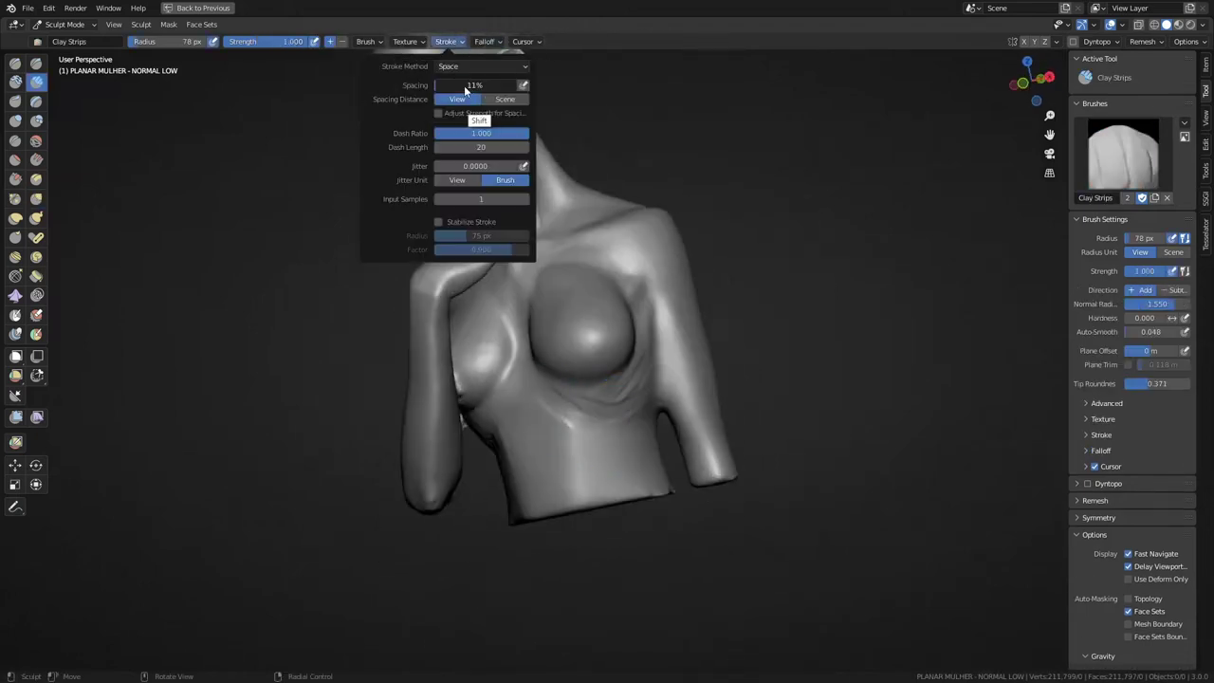
mouse_move(510, 428)
middle_down()
mouse_move(617, 425)
mouse_move(639, 379)
mouse_move(1143, 332)
middle_up()
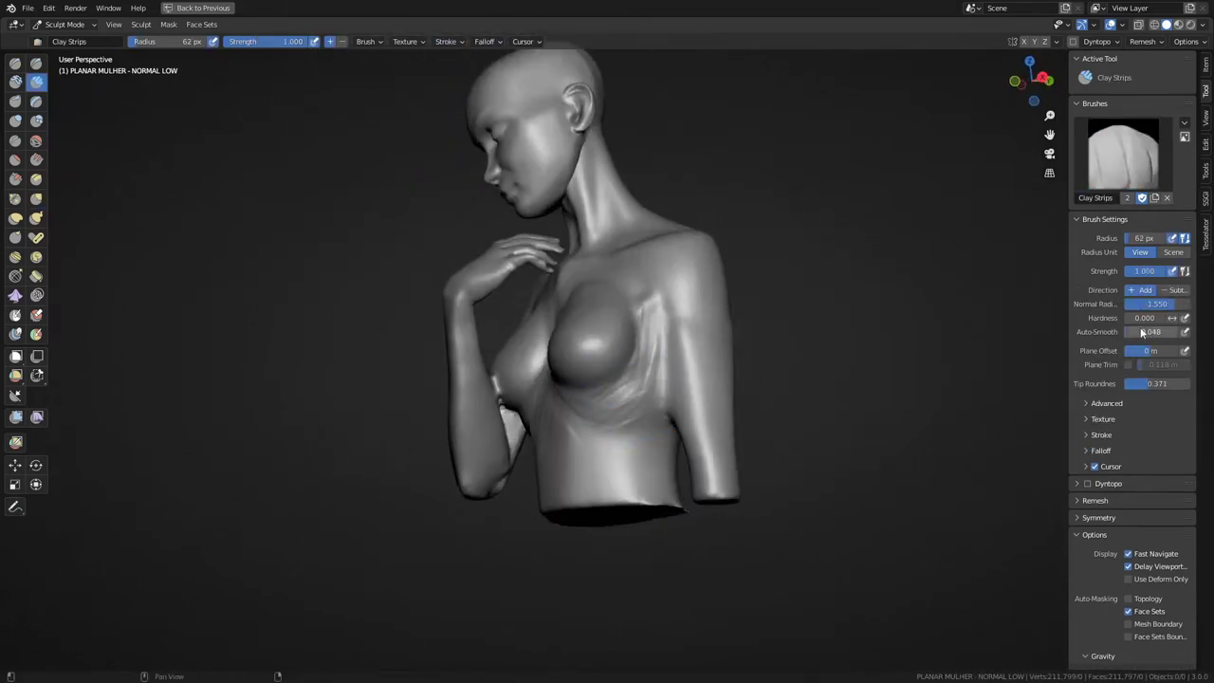
mouse_move(636, 375)
middle_down()
mouse_move(528, 500)
mouse_move(588, 401)
mouse_move(432, 207)
mouse_move(472, 501)
mouse_move(405, 458)
middle_up()
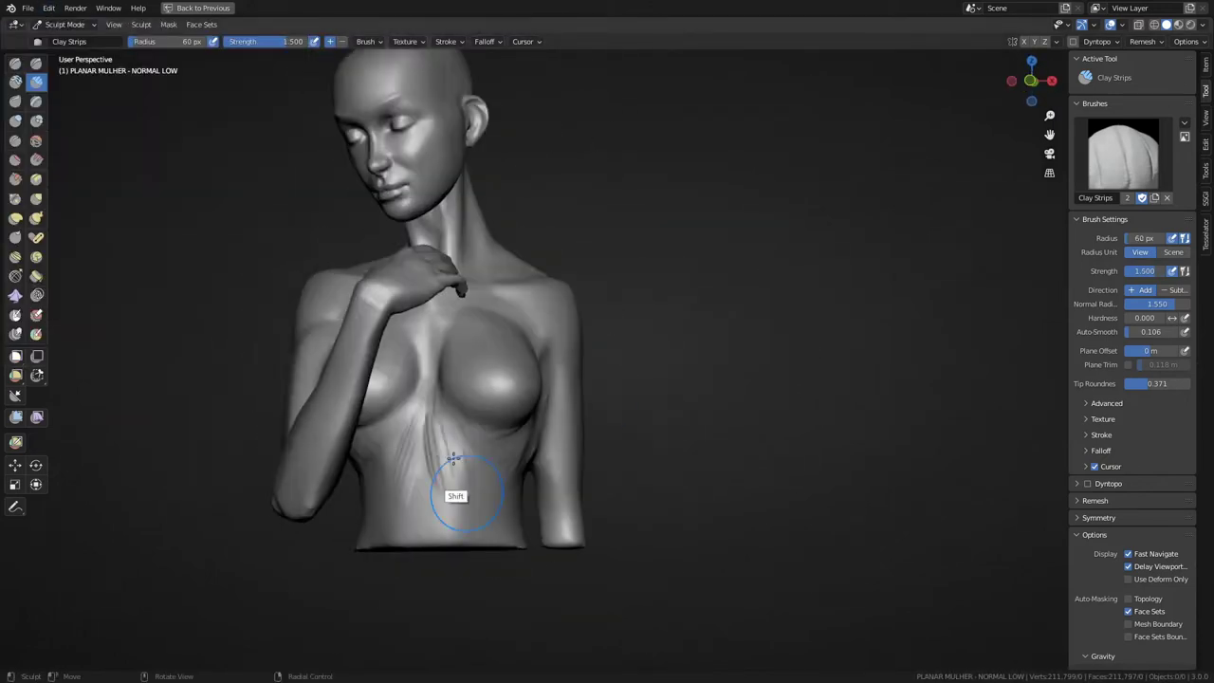
mouse_move(456, 496)
middle_down()
mouse_move(433, 360)
mouse_move(502, 308)
middle_up()
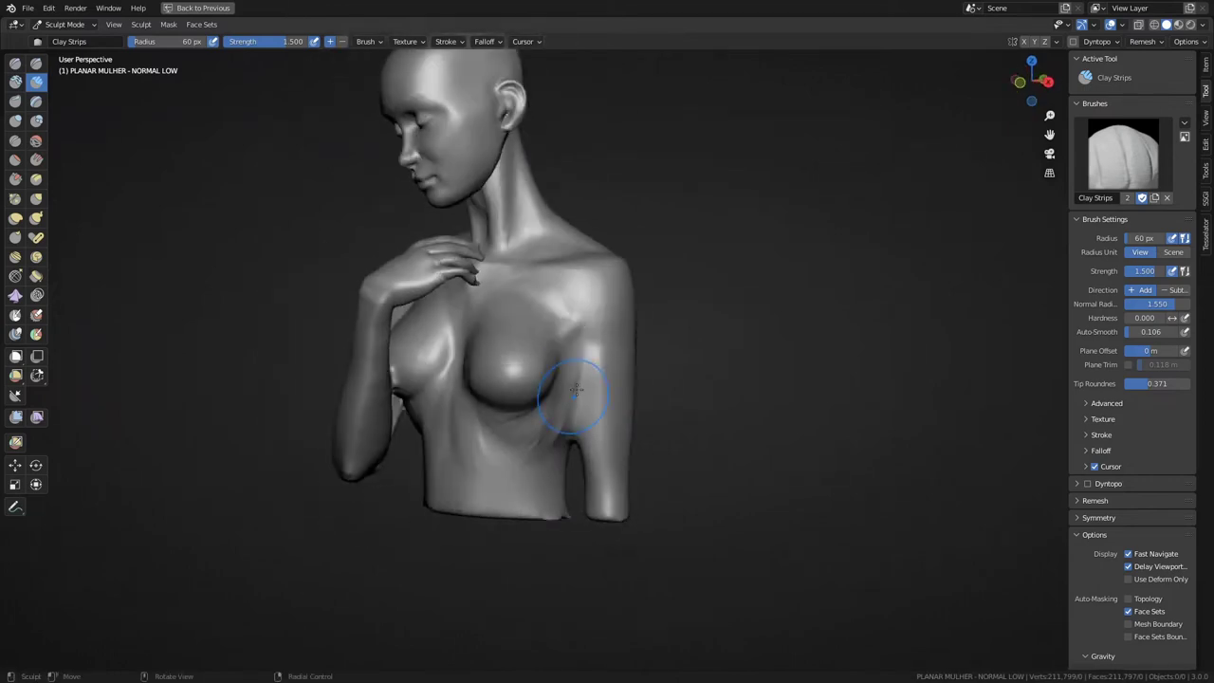
middle_drag(556, 439, 457, 338)
mouse_move(427, 409)
middle_down()
mouse_move(420, 541)
mouse_move(436, 496)
middle_up()
key(c)
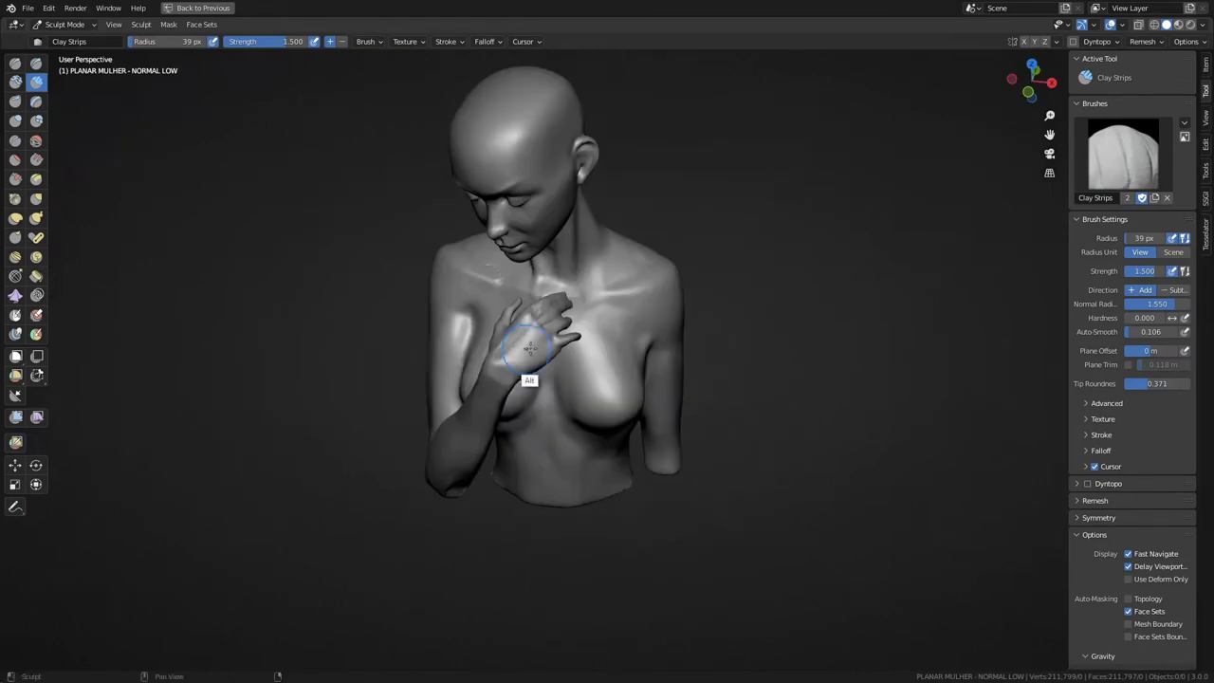
middle_drag(530, 348, 502, 369)
Step: Carve sharp creases under the breast and on the abdomen with Draw Sharp
scroll(502, 369, up, 2)
scroll(620, 461, up, 2)
scroll(626, 437, up, 2)
key(shift+x)
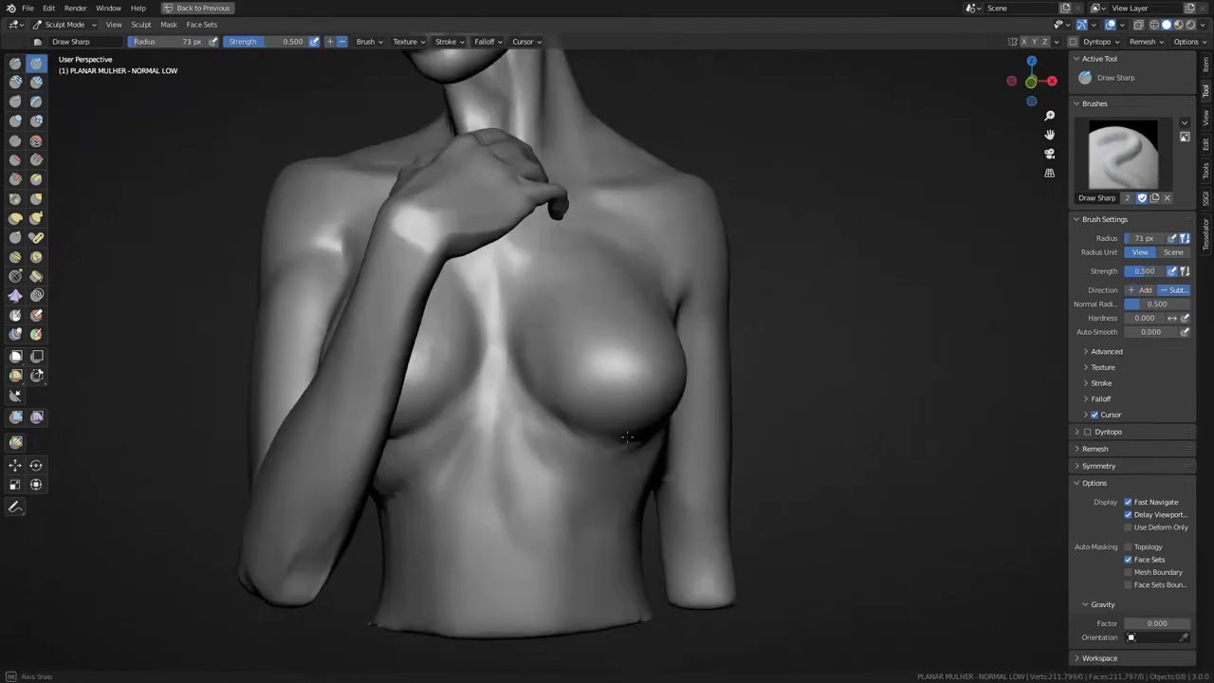
scroll(626, 436, down, 3)
mouse_move(626, 437)
middle_down()
mouse_move(661, 433)
mouse_move(529, 501)
mouse_move(523, 477)
mouse_move(538, 456)
mouse_move(705, 420)
mouse_move(428, 406)
mouse_move(461, 358)
mouse_move(393, 487)
mouse_move(325, 487)
mouse_move(302, 395)
mouse_move(509, 380)
mouse_move(502, 362)
middle_up()
key(shift+x)
Step: Shrink the Clay Strips brush to about 34 px and add clay around the collarbones
key(c)
scroll(393, 488, down, 2)
mouse_move(417, 325)
middle_down()
mouse_move(408, 342)
mouse_move(427, 360)
middle_up()
scroll(570, 398, up, 3)
key(f)
click(586, 405)
mouse_move(585, 405)
middle_down()
mouse_move(393, 410)
mouse_move(487, 433)
mouse_move(512, 391)
mouse_move(664, 409)
mouse_move(607, 379)
middle_up()
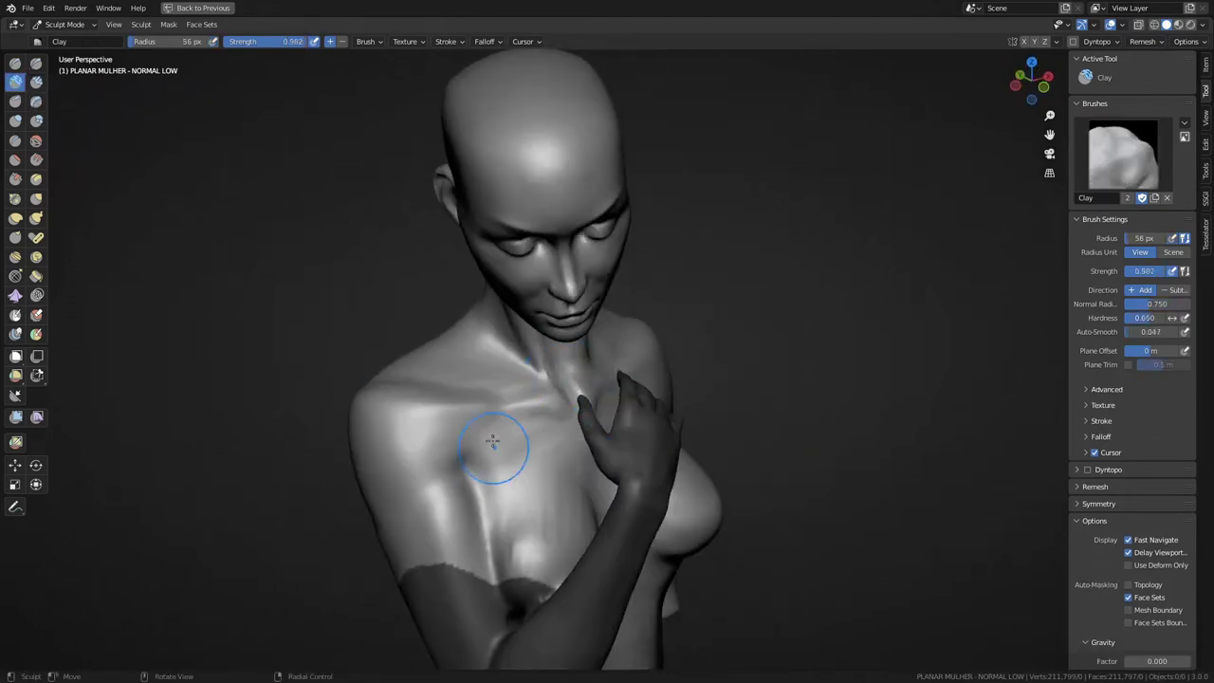
Step: Hide the masked arm using Hide Masked from the F3 search
mouse_move(492, 441)
middle_down()
mouse_move(632, 352)
mouse_move(629, 397)
mouse_move(575, 427)
mouse_move(559, 379)
mouse_move(475, 487)
mouse_move(452, 425)
mouse_move(555, 579)
mouse_move(669, 597)
mouse_move(636, 518)
mouse_move(699, 472)
mouse_move(677, 563)
mouse_move(654, 548)
mouse_move(721, 345)
mouse_move(695, 300)
mouse_move(640, 393)
mouse_move(673, 426)
mouse_move(787, 431)
middle_up()
mouse_move(672, 427)
middle_down()
mouse_move(572, 460)
mouse_move(671, 430)
middle_up()
mouse_move(596, 479)
middle_down()
mouse_move(531, 379)
mouse_move(204, 76)
middle_up()
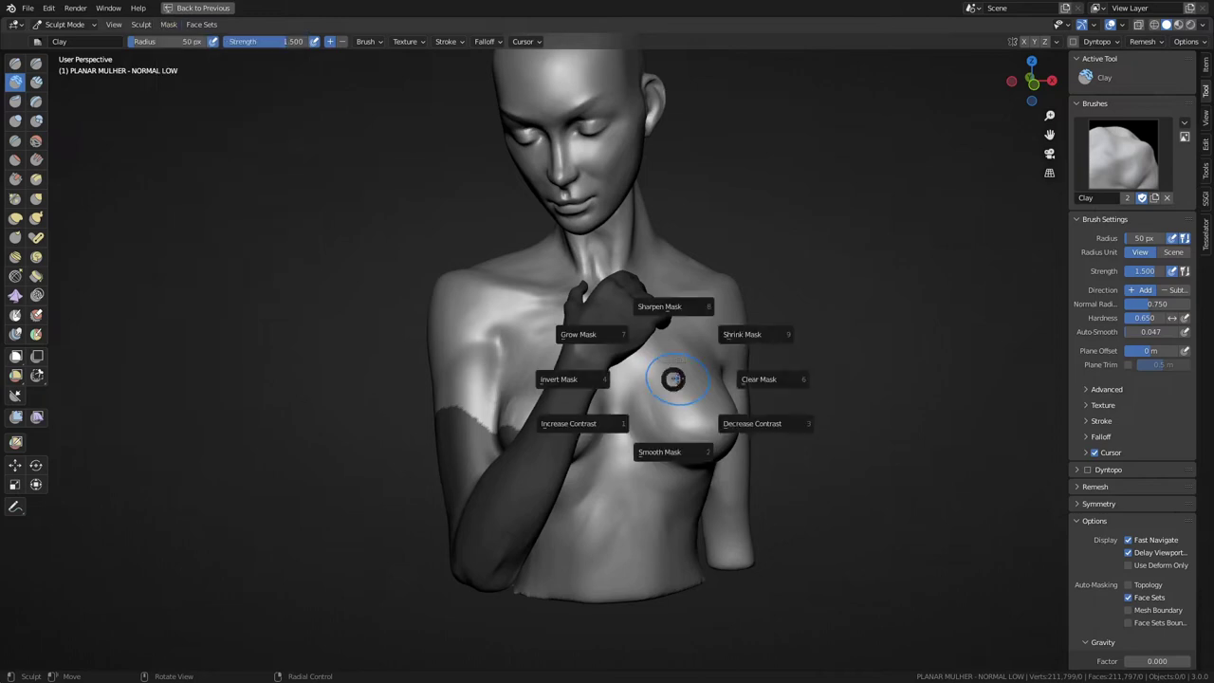
key(F3)
click(718, 405)
Step: Smooth the exposed chest surface from the front and save the sculpt file
scroll(541, 317, up, 3)
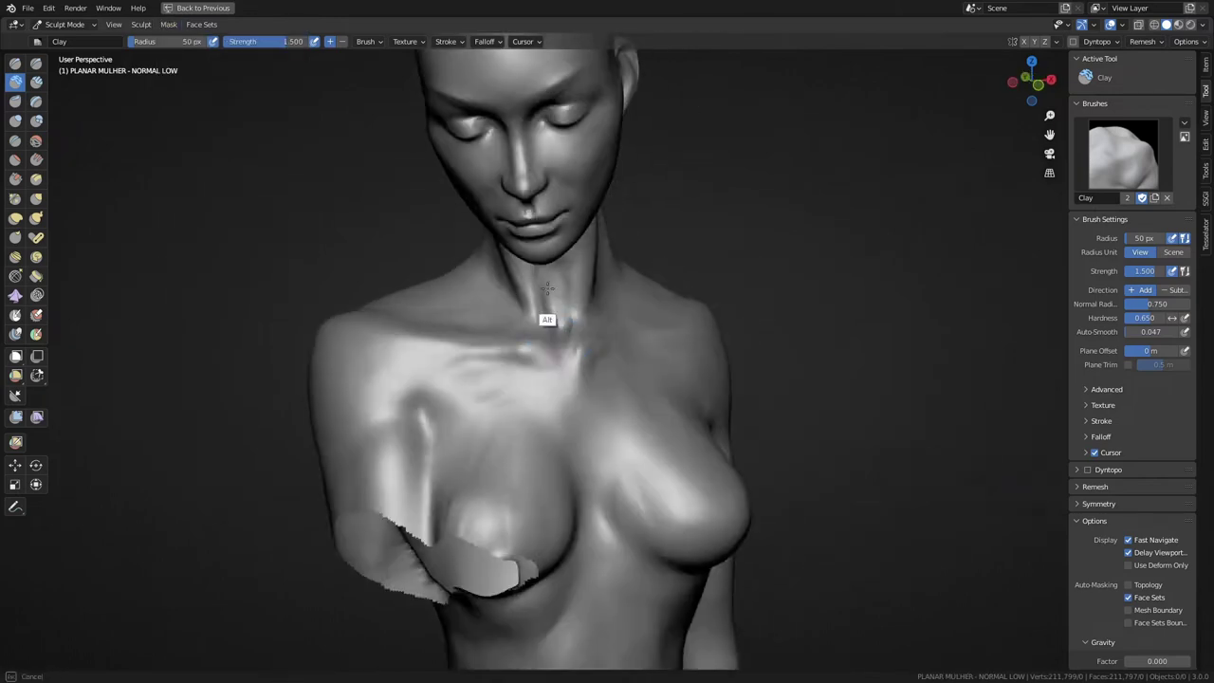
middle_drag(541, 317, 626, 299)
mouse_move(618, 341)
middle_down()
mouse_move(743, 330)
mouse_move(515, 379)
mouse_move(607, 313)
mouse_move(691, 303)
mouse_move(693, 259)
mouse_move(737, 371)
mouse_move(734, 404)
mouse_move(810, 410)
mouse_move(734, 412)
mouse_move(555, 496)
middle_up()
mouse_move(555, 455)
middle_down()
mouse_move(768, 466)
mouse_move(692, 486)
mouse_move(653, 517)
mouse_move(612, 471)
mouse_move(583, 467)
middle_up()
scroll(721, 477, down, 2)
key(ctrl+s)
Step: Reshape the side torso and underarm with the Grab brush
key(g)
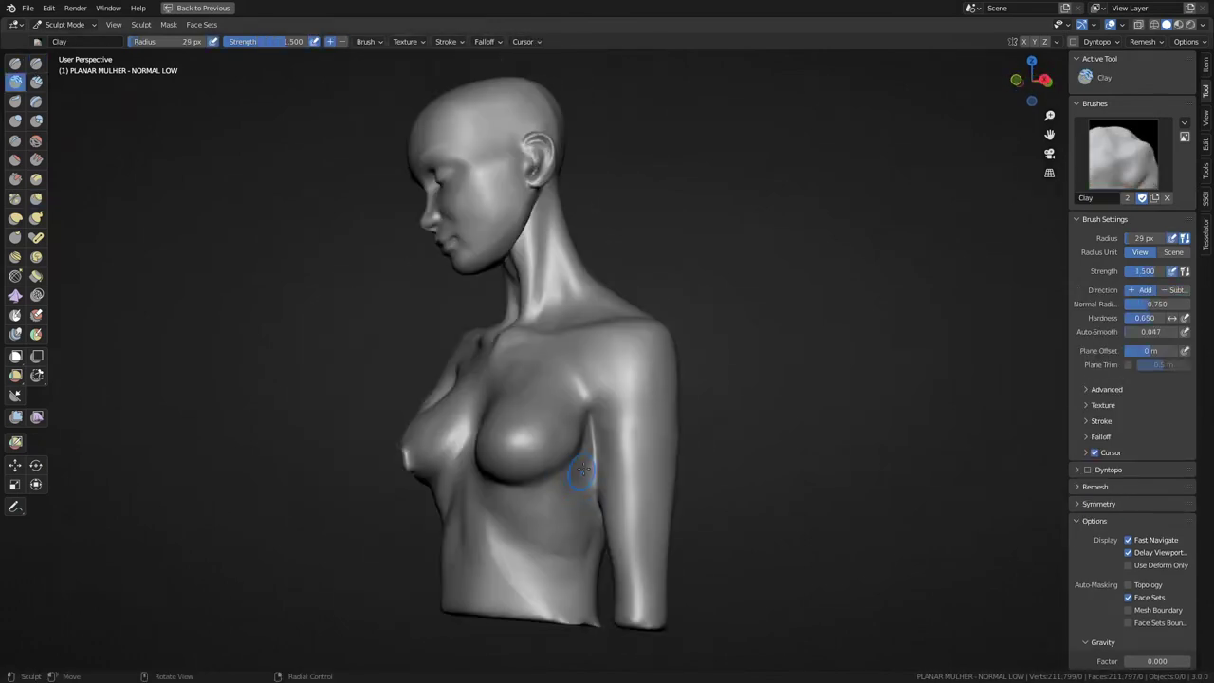
middle_drag(542, 504, 590, 497)
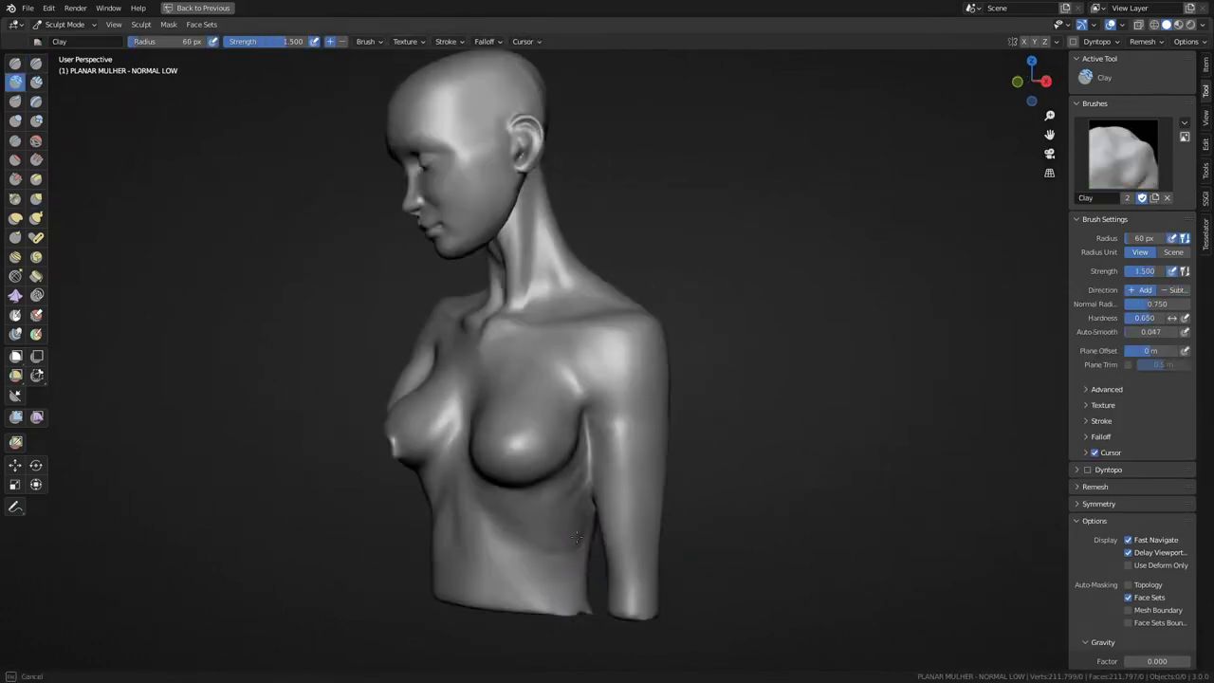
middle_drag(643, 553, 409, 568)
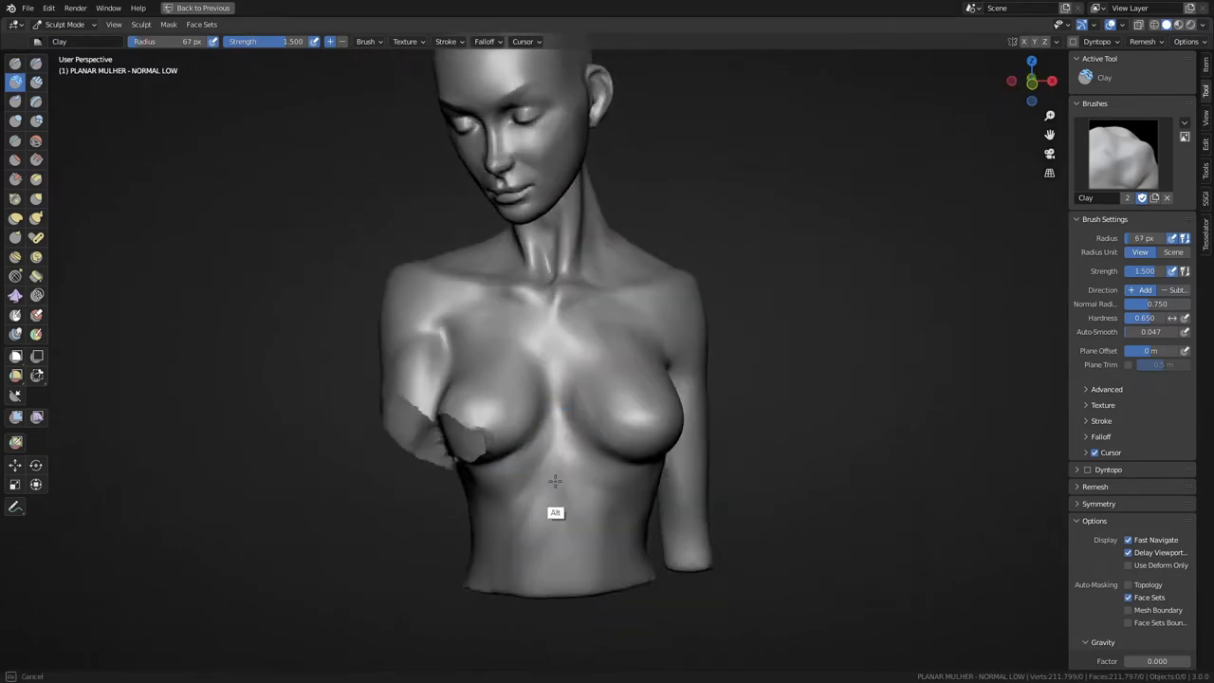
mouse_move(424, 485)
middle_down()
mouse_move(502, 556)
mouse_move(447, 393)
mouse_move(474, 461)
mouse_move(507, 468)
mouse_move(696, 434)
mouse_move(532, 426)
mouse_move(501, 339)
middle_up()
Step: Grab the neck, then resize Clay to about 76 px and Draw Sharp to 61 px, and save
key(g)
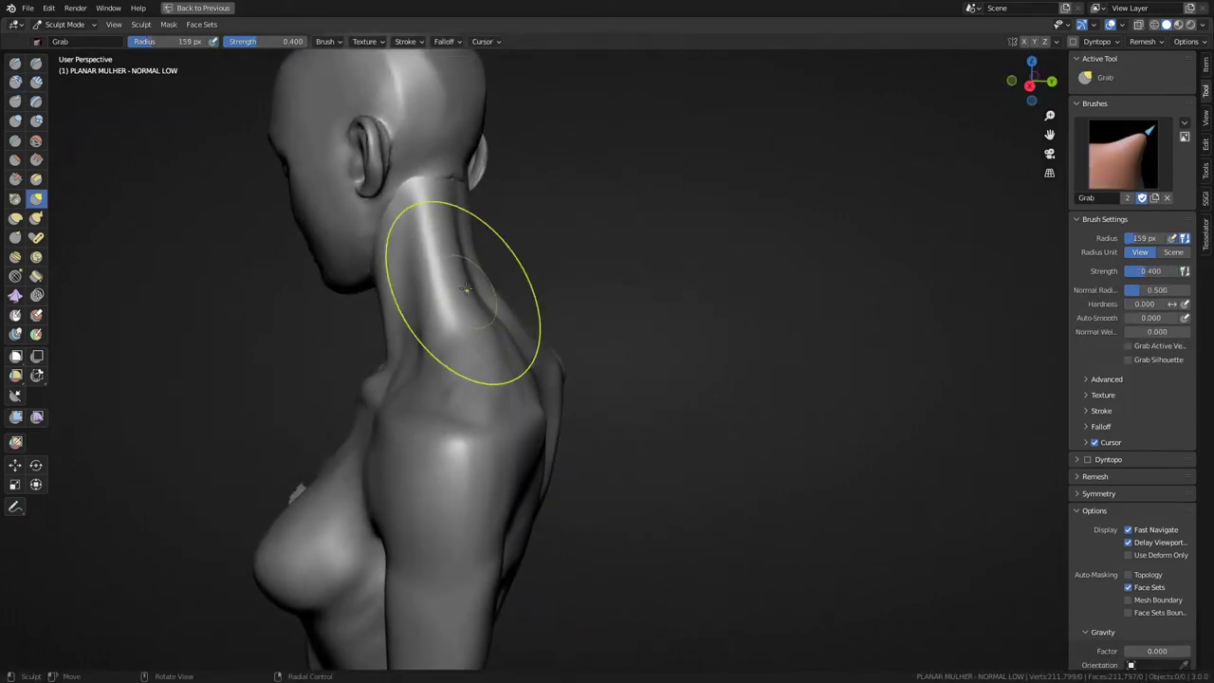
scroll(467, 288, down, 2)
mouse_move(466, 288)
middle_down()
mouse_move(746, 396)
mouse_move(727, 380)
mouse_move(768, 471)
mouse_move(502, 379)
mouse_move(691, 379)
mouse_move(692, 392)
mouse_move(616, 308)
mouse_move(482, 380)
mouse_move(497, 359)
mouse_move(468, 326)
mouse_move(613, 342)
mouse_move(639, 325)
mouse_move(584, 311)
mouse_move(393, 352)
mouse_move(569, 386)
mouse_move(608, 440)
middle_up()
key(c)
key(f)
key(shift+x)
key(f)
key(ctrl+s)
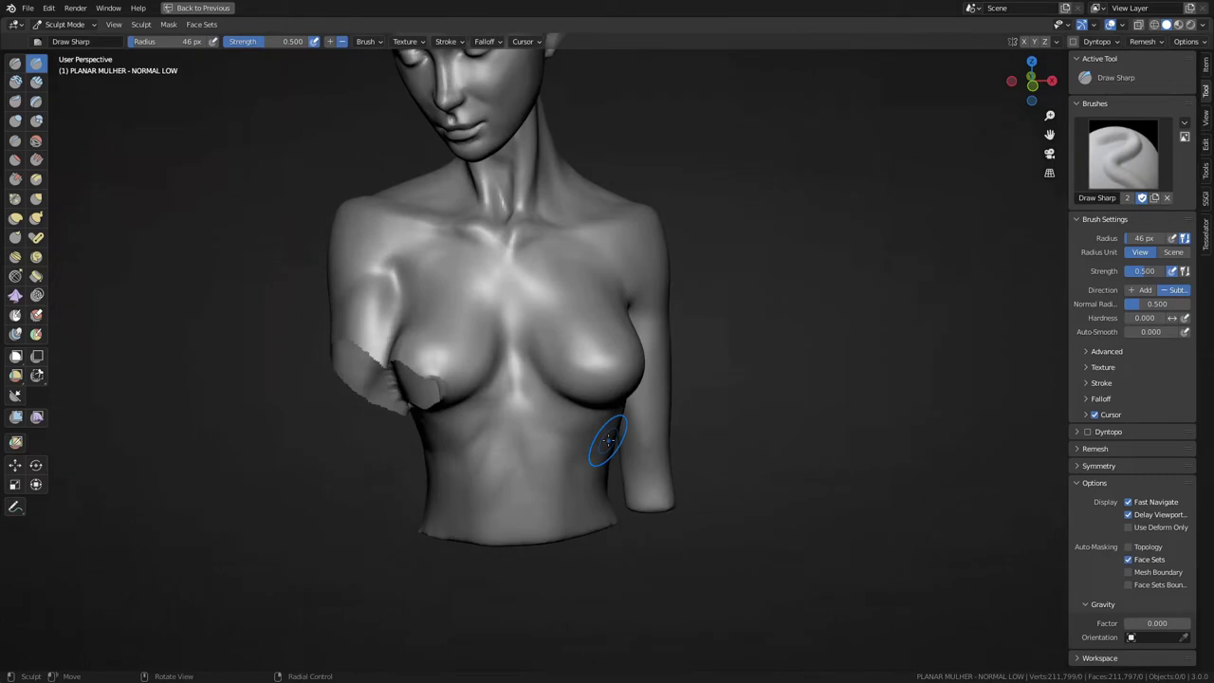
Step: Carve the ribs and back with Draw Sharp, then reshape the back with Grab
scroll(608, 439, down, 3)
scroll(567, 446, up, 5)
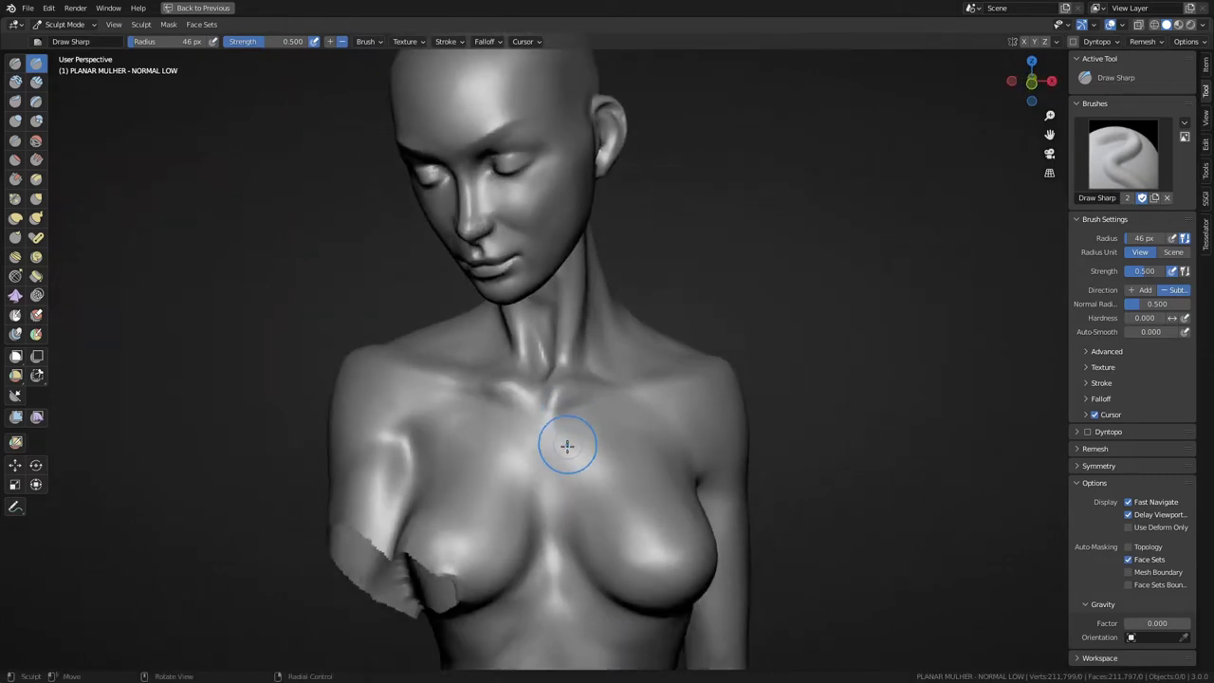
middle_drag(538, 378, 475, 320)
mouse_move(522, 362)
middle_down()
mouse_move(544, 368)
mouse_move(517, 356)
mouse_move(538, 408)
mouse_move(445, 394)
mouse_move(588, 425)
middle_up()
key(shift+x)
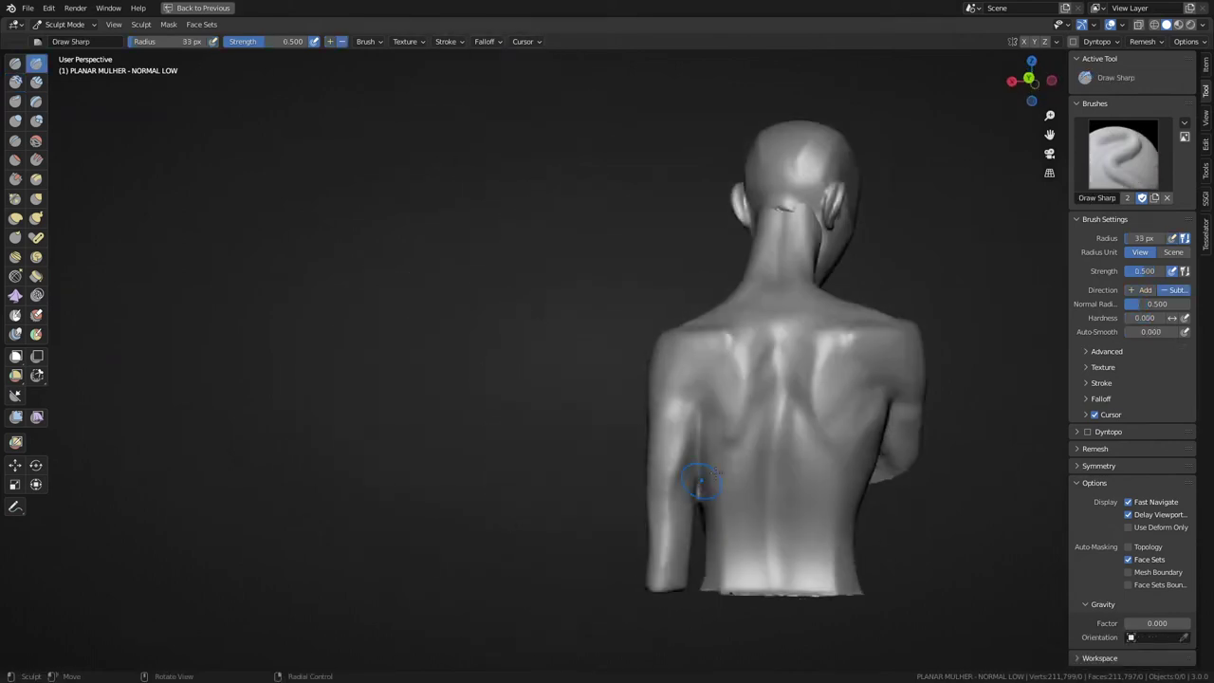
key(g)
mouse_move(602, 485)
middle_down()
mouse_move(773, 434)
mouse_move(665, 424)
mouse_move(671, 476)
middle_up()
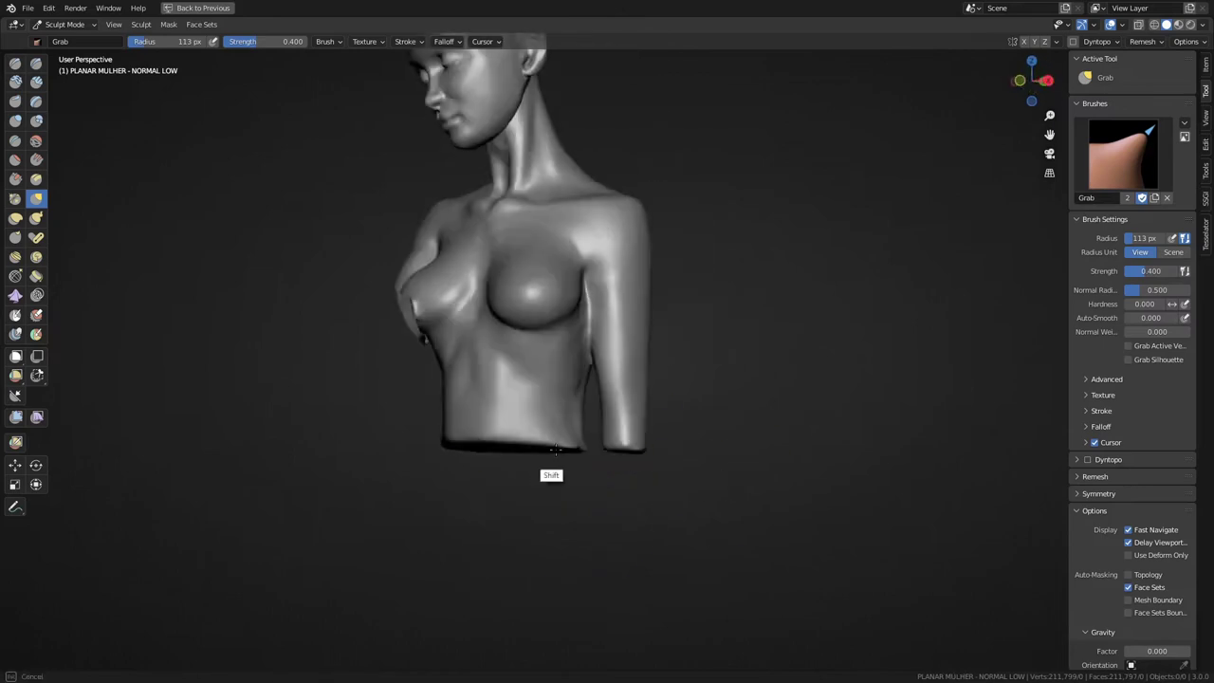
middle_drag(555, 449, 613, 485)
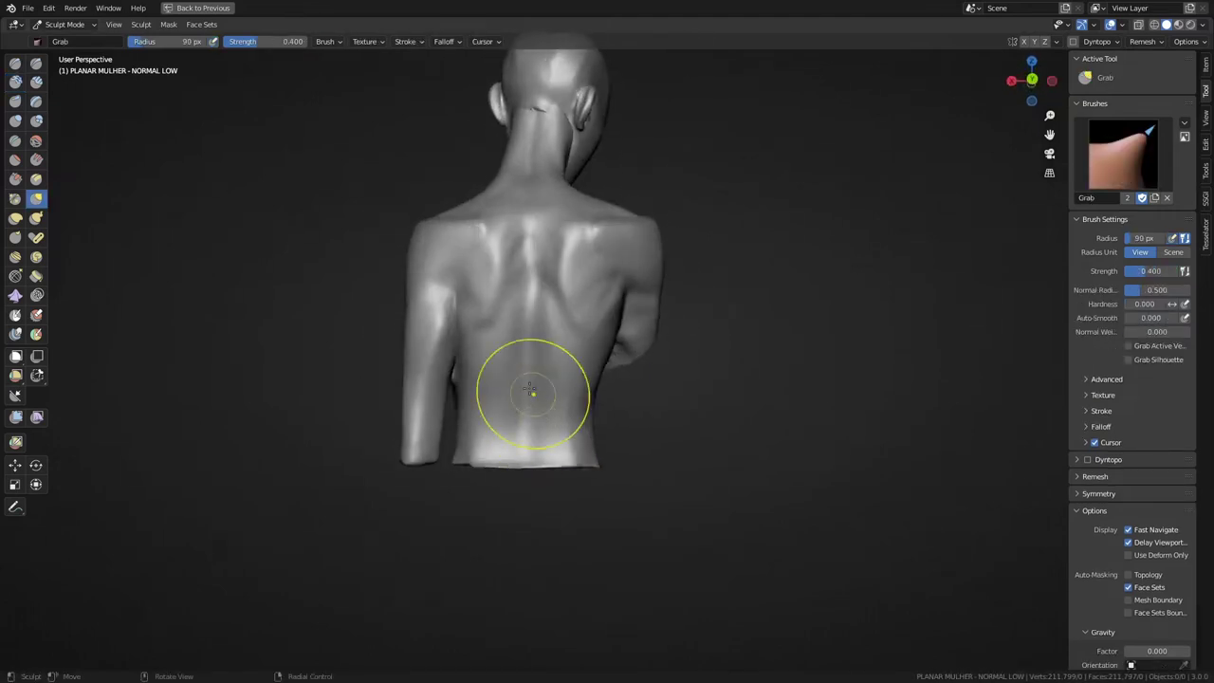
middle_drag(587, 426, 525, 515)
Step: Refine the flank with a 46 px Scrape/Peaks brush, then Draw Sharp
key(shift+t)
key(f)
click(567, 486)
mouse_move(551, 429)
middle_down()
mouse_move(601, 357)
mouse_move(700, 379)
middle_up()
key(shift+x)
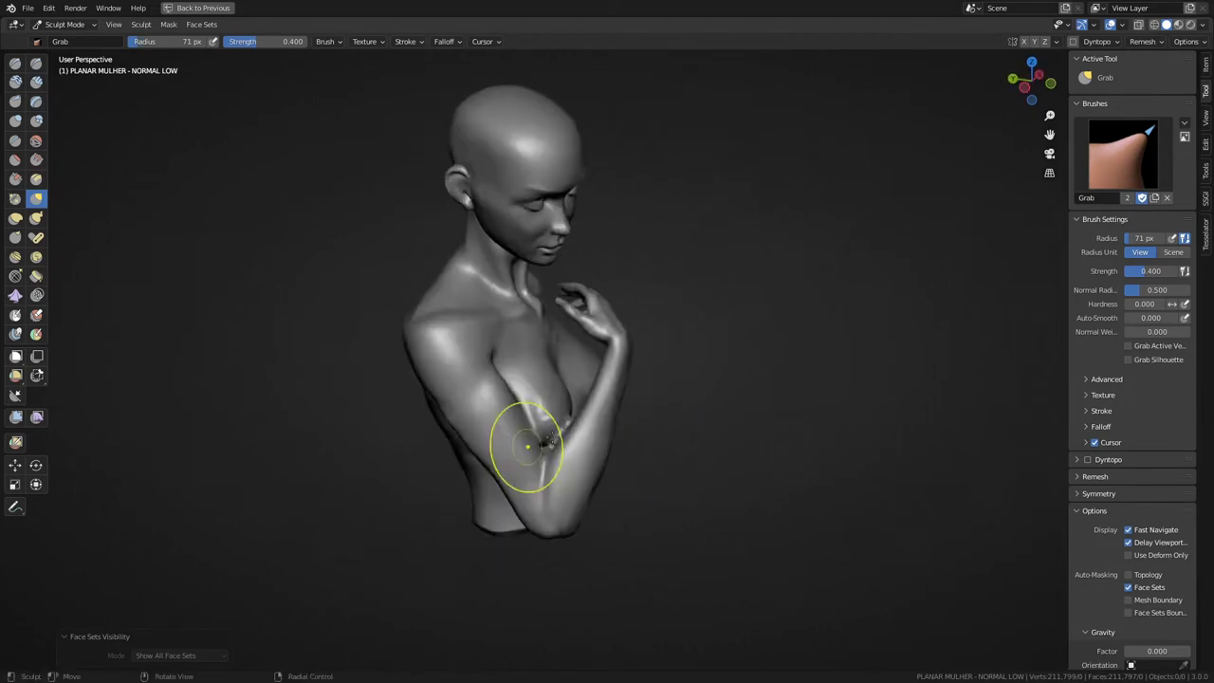
Step: Reshape the back of the torso with Grab and save the file
middle_drag(419, 434, 527, 397)
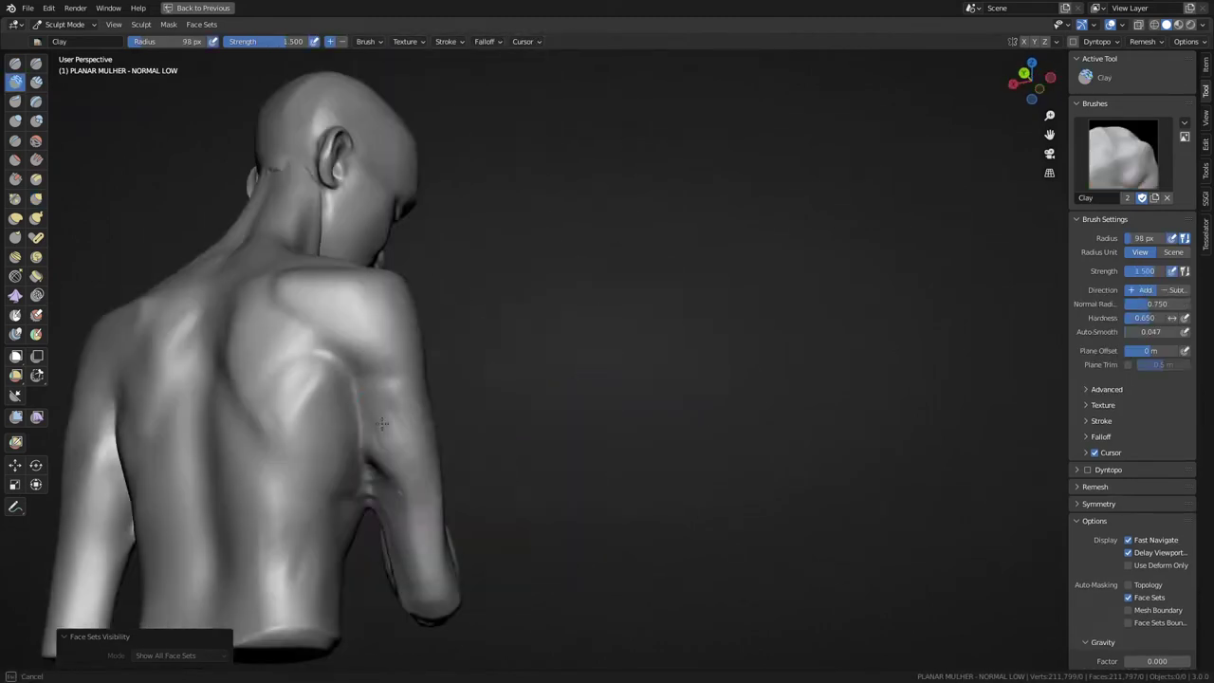
key(g)
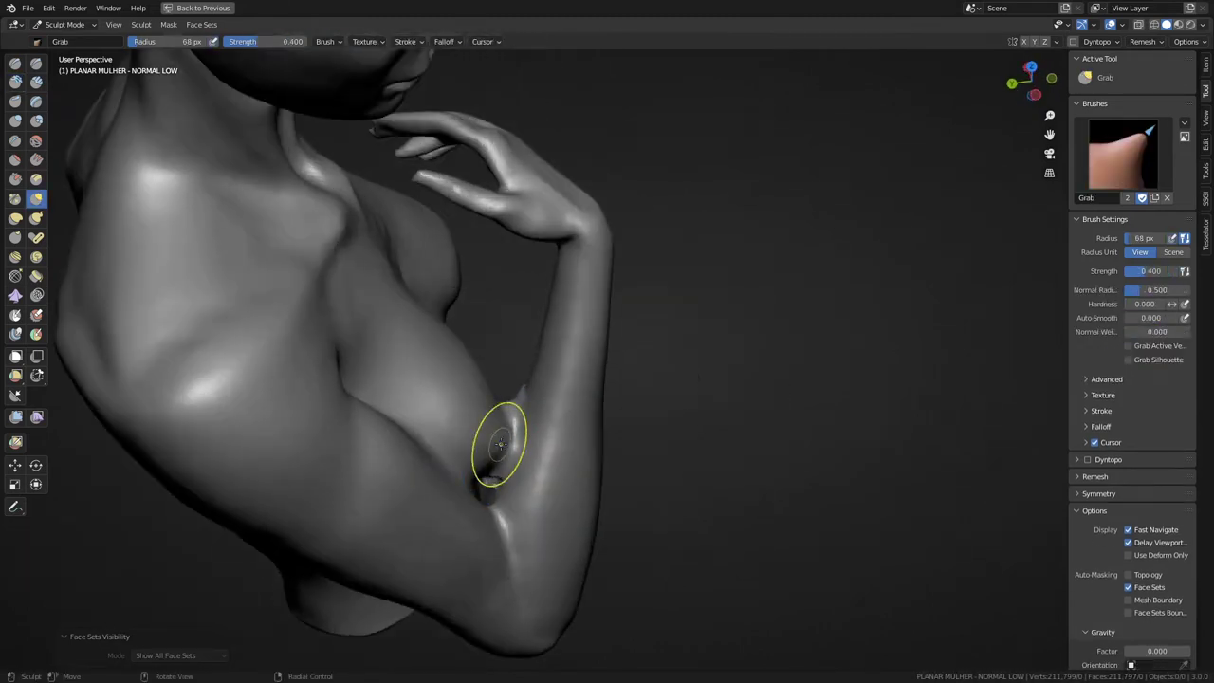
middle_drag(496, 442, 545, 361)
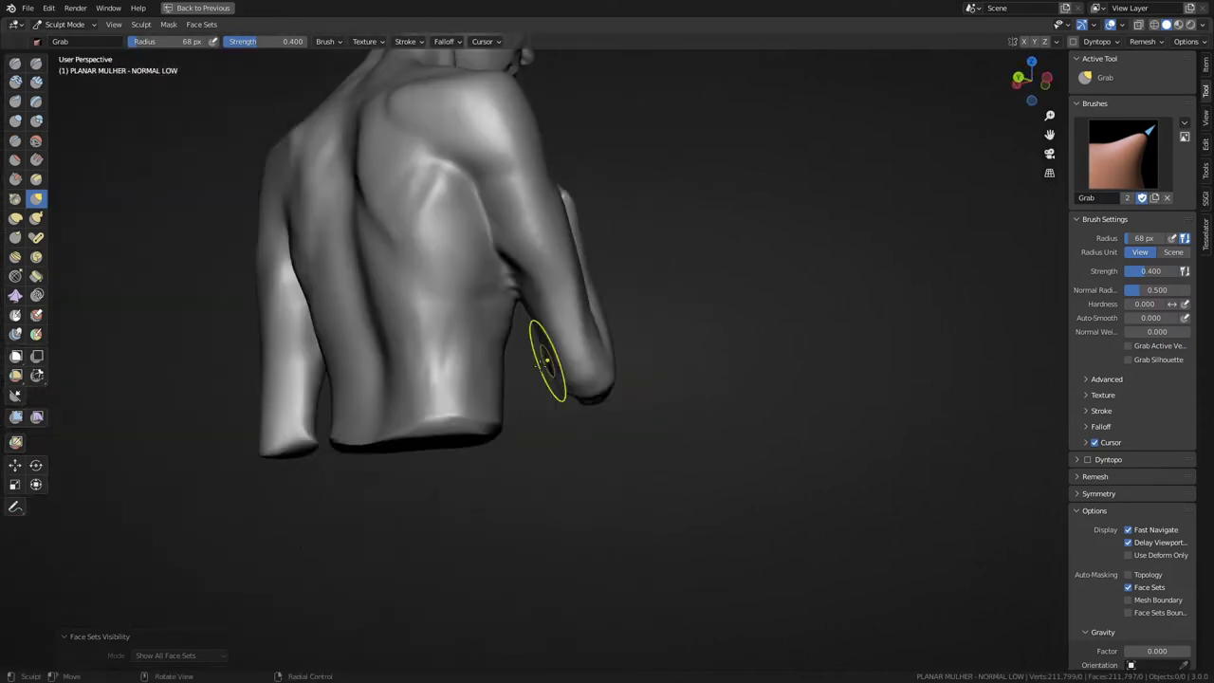
click(37, 355)
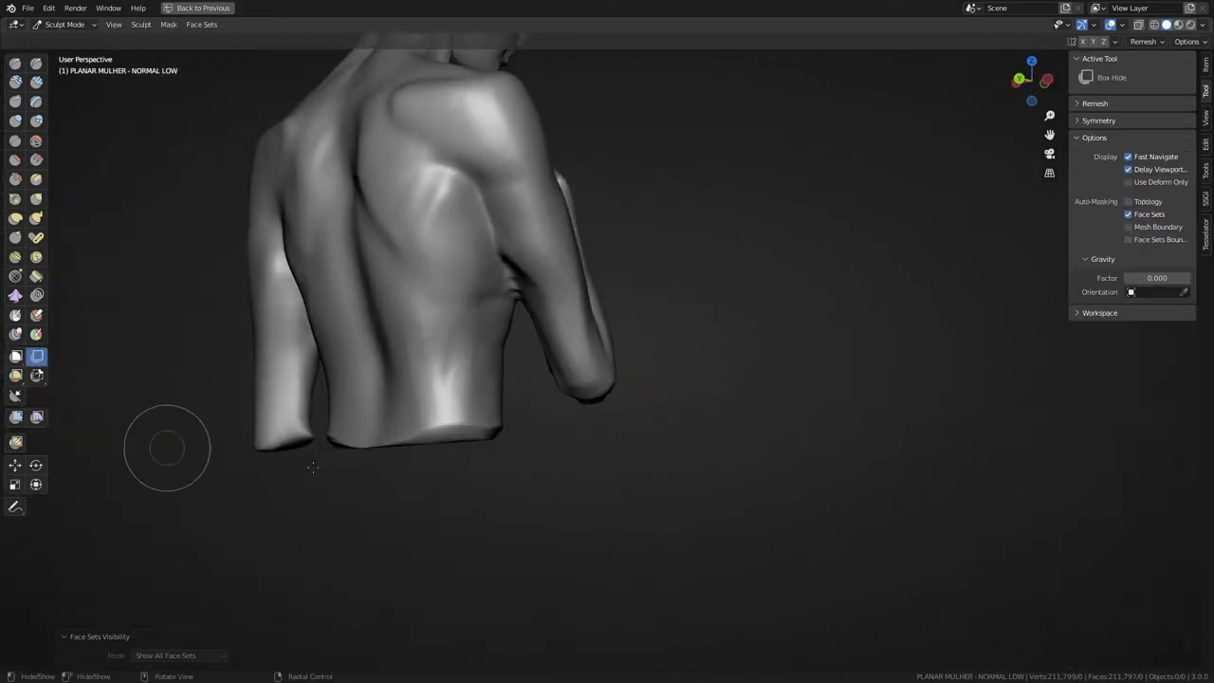
mouse_move(162, 446)
middle_down()
mouse_move(533, 465)
mouse_move(528, 493)
middle_up()
key(ctrl+s)
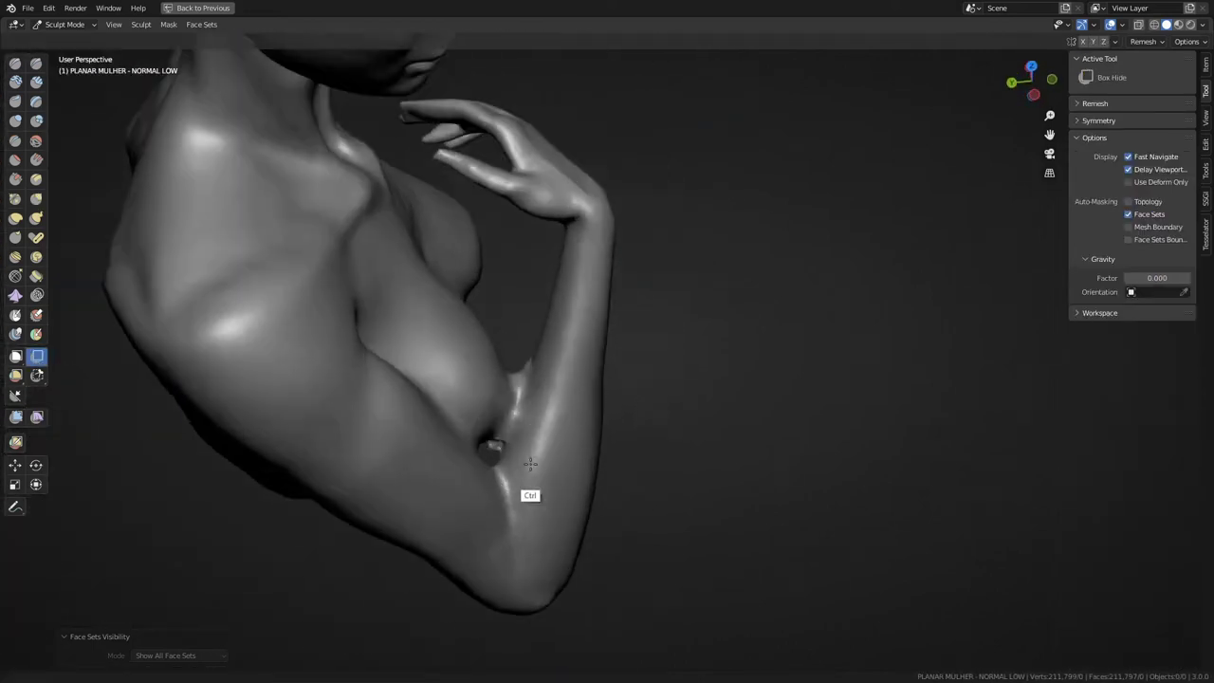
key(g)
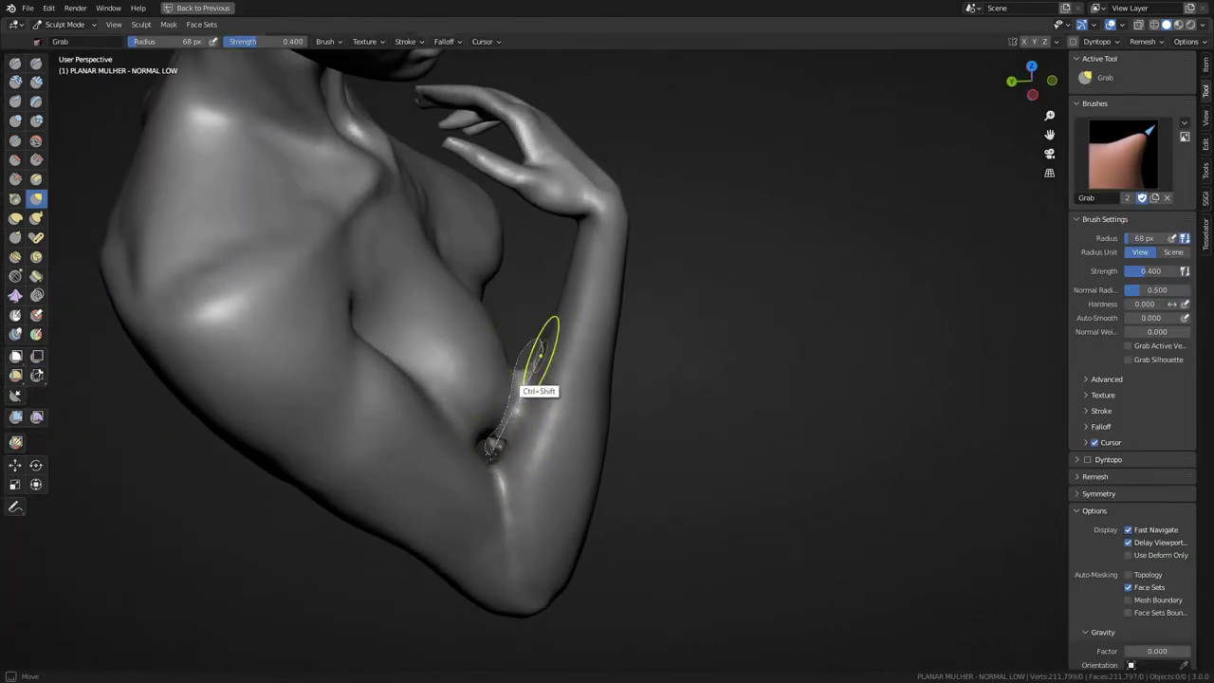
Step: Mask the stray arm-chest piece with a 27 px Mask brush and slice it off with holes filled
key(m)
mouse_move(540, 353)
middle_down()
mouse_move(559, 419)
mouse_move(503, 394)
mouse_move(398, 284)
middle_up()
scroll(471, 371, up, 5)
key(bracketleft)
key(bracketleft)
key(bracketleft)
scroll(472, 371, down, 5)
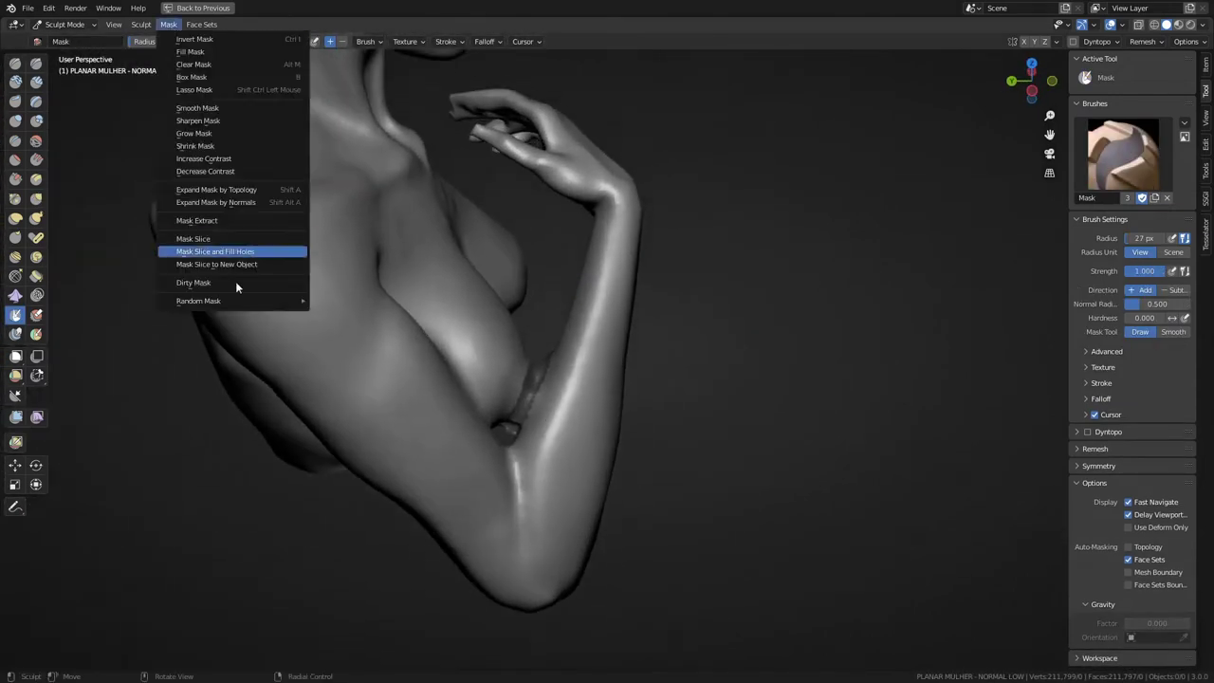
click(236, 251)
Step: Return to a centred front view and pick the Lasso Mask tool
mouse_move(236, 251)
middle_down()
mouse_move(547, 480)
mouse_move(574, 389)
middle_up()
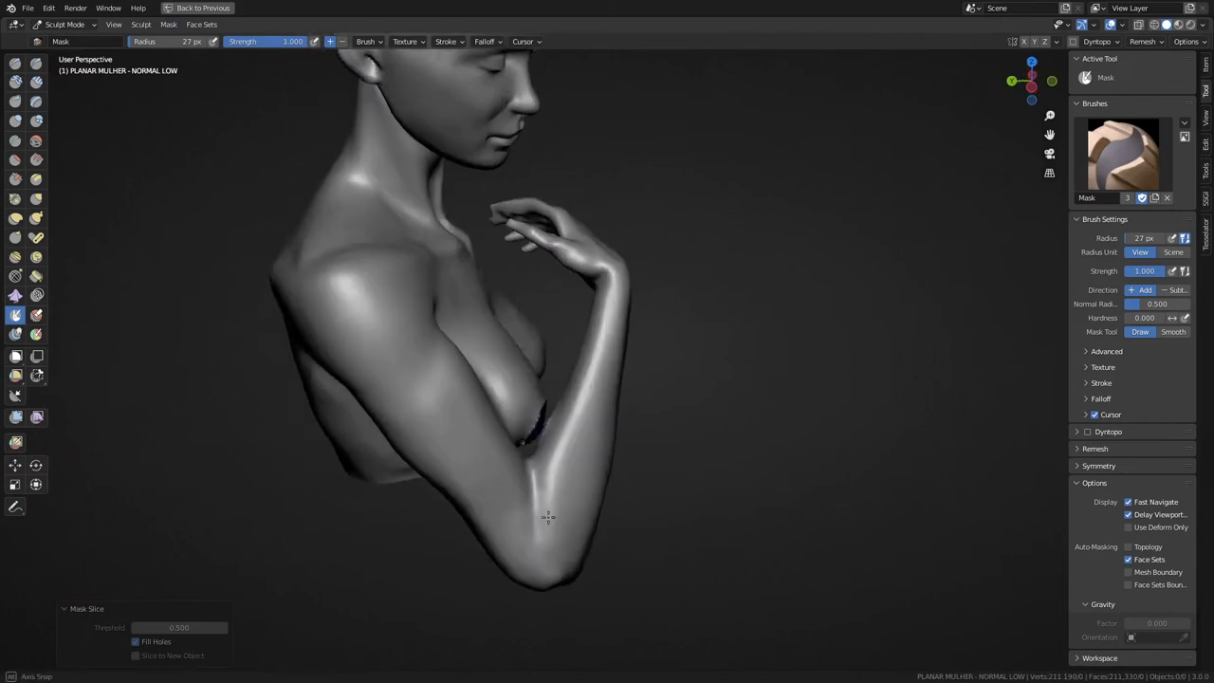
mouse_move(520, 567)
middle_down()
mouse_move(528, 515)
mouse_move(576, 477)
mouse_move(550, 484)
mouse_move(524, 462)
mouse_move(617, 393)
mouse_move(556, 407)
mouse_move(528, 480)
mouse_move(319, 235)
middle_up()
click(15, 357)
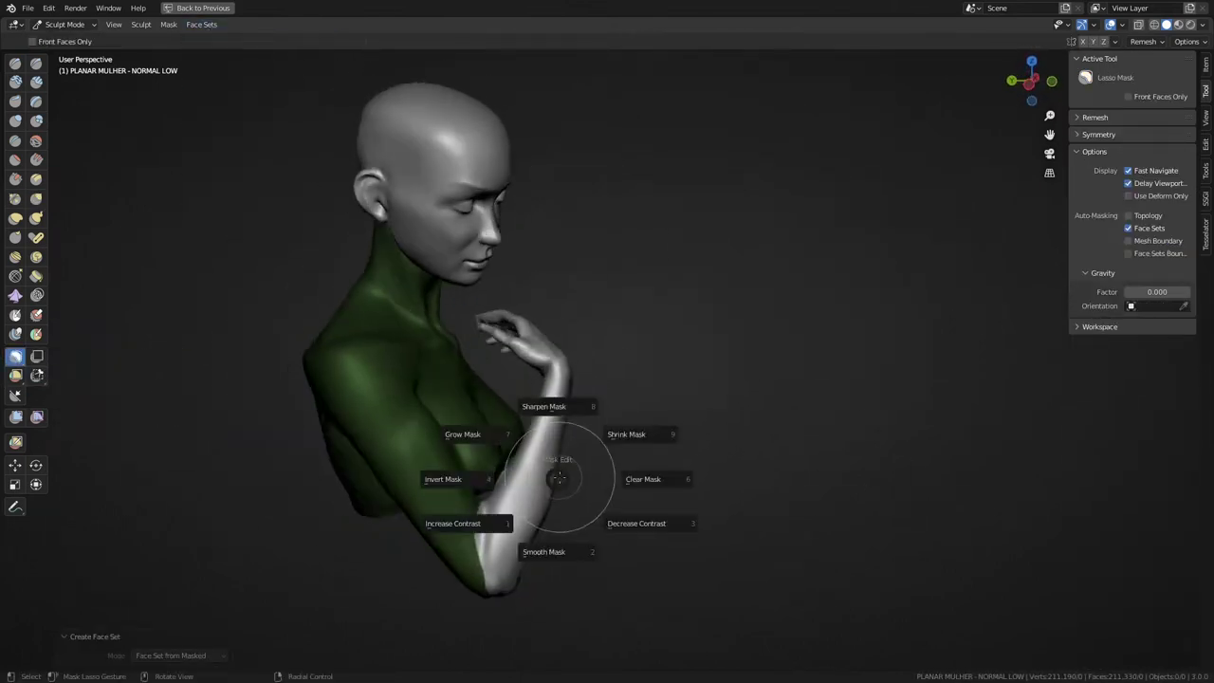
Step: Adjust the bust and arm with the Grab and Clay brushes
scroll(536, 461, up, 2)
scroll(536, 461, up, 4)
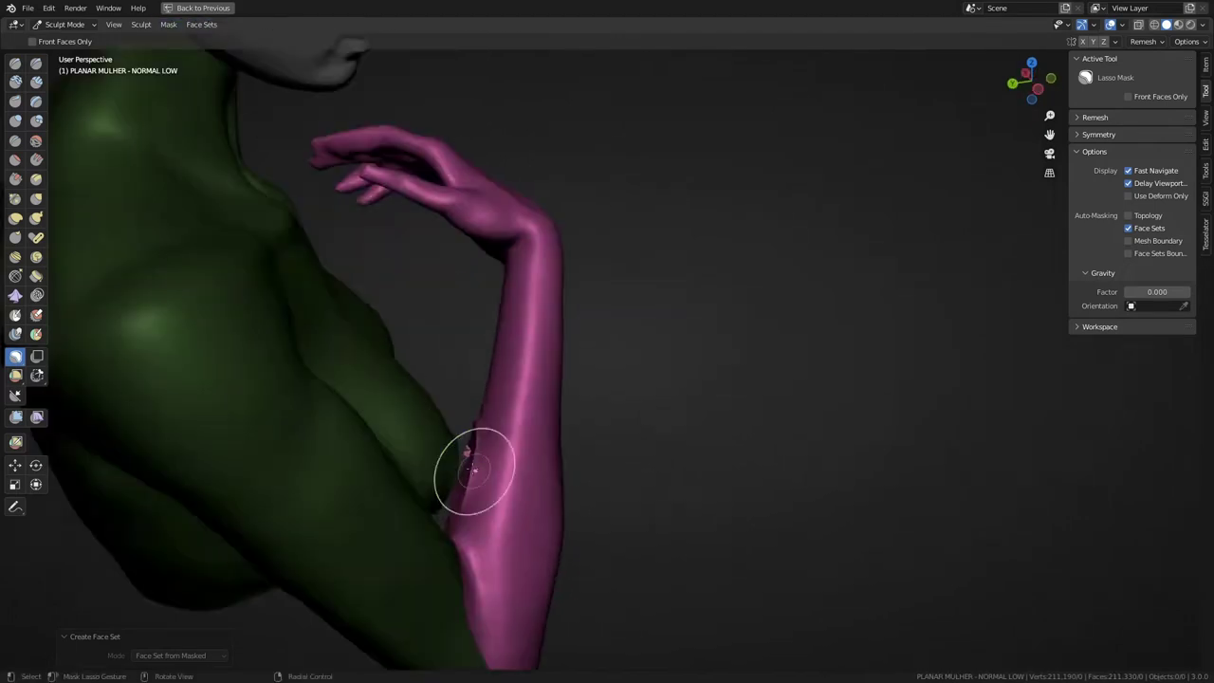
key(g)
mouse_move(534, 456)
middle_down()
mouse_move(371, 426)
mouse_move(483, 498)
mouse_move(604, 457)
mouse_move(618, 465)
mouse_move(592, 470)
middle_up()
key(c)
mouse_move(598, 406)
middle_down()
mouse_move(583, 379)
mouse_move(560, 418)
mouse_move(638, 325)
middle_up()
key(g)
Step: Hide the masked torso through the F3 search to isolate the arm and hand
key(F3)
text(blob)
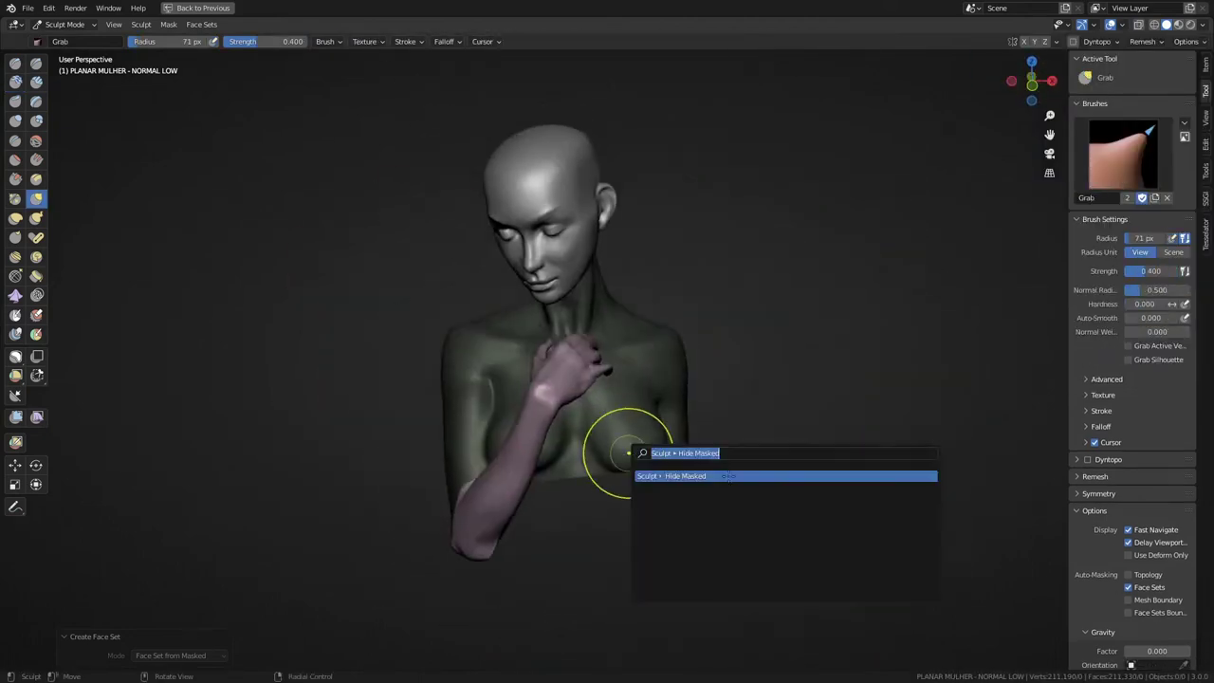
key(Return)
scroll(506, 412, up, 5)
middle_drag(507, 412, 489, 376)
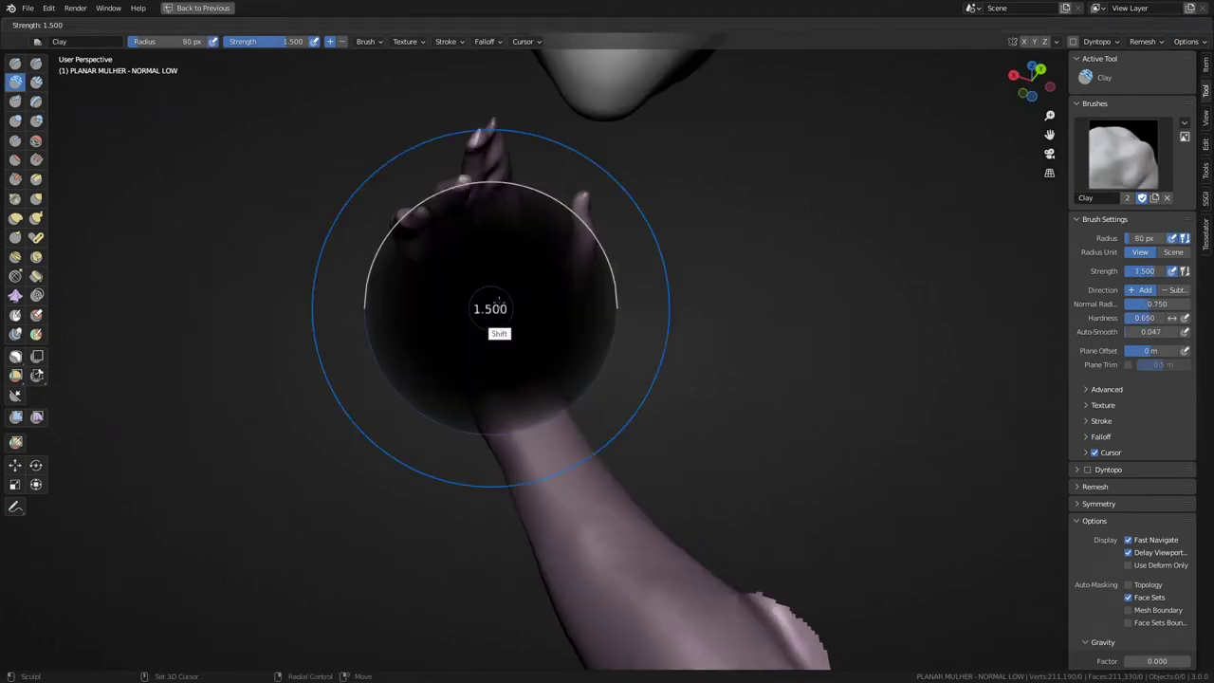
Step: Shape the fingers with Grab at strength 1.5 and a larger radius, adding Clay
click(498, 302)
mouse_move(498, 301)
middle_down()
mouse_move(456, 313)
mouse_move(433, 352)
mouse_move(588, 343)
mouse_move(474, 285)
middle_up()
key(f)
click(475, 285)
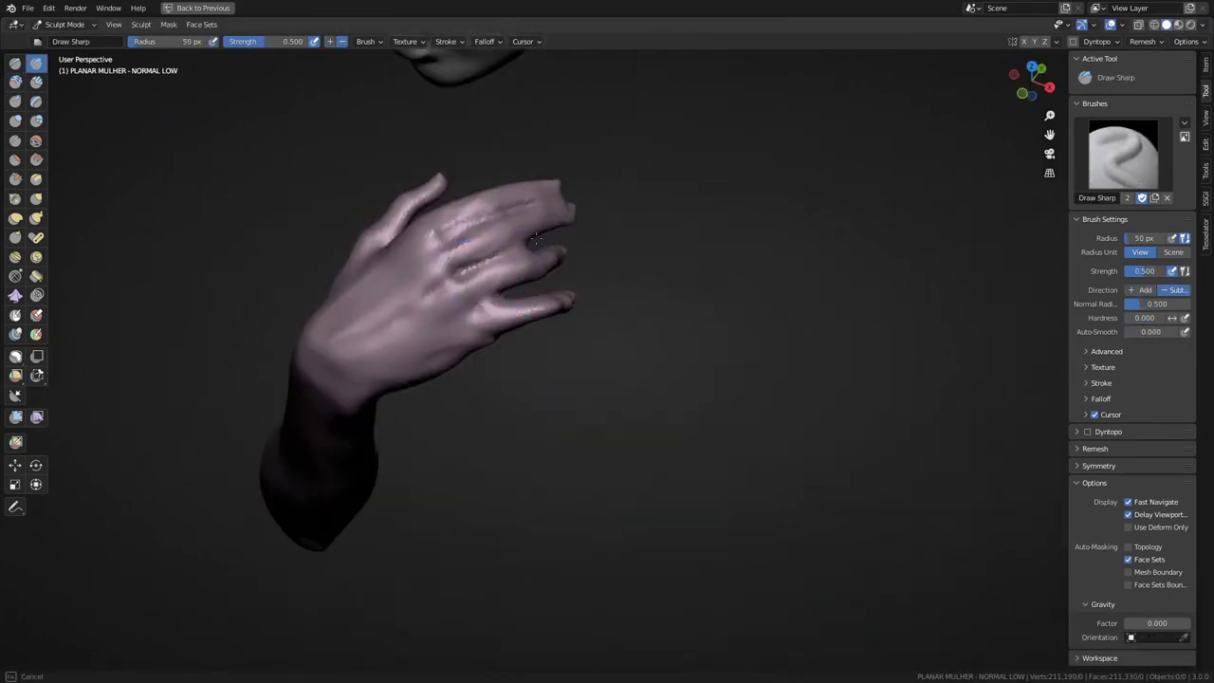
mouse_move(535, 239)
middle_down()
mouse_move(447, 339)
mouse_move(490, 272)
mouse_move(469, 365)
mouse_move(544, 368)
mouse_move(524, 357)
mouse_move(493, 401)
mouse_move(504, 388)
mouse_move(537, 434)
mouse_move(474, 449)
mouse_move(556, 407)
mouse_move(512, 408)
mouse_move(428, 455)
mouse_move(465, 408)
mouse_move(393, 528)
mouse_move(403, 377)
mouse_move(501, 421)
mouse_move(465, 426)
mouse_move(496, 361)
mouse_move(525, 406)
mouse_move(499, 376)
mouse_move(469, 421)
mouse_move(621, 417)
mouse_move(531, 408)
mouse_move(461, 373)
mouse_move(488, 361)
mouse_move(522, 408)
middle_up()
key(c)
key(g)
key(f)
click(484, 417)
Step: Build up the knuckles with an enlarged Clay brush, then return to Grab
key(c)
key(f)
click(469, 421)
key(g)
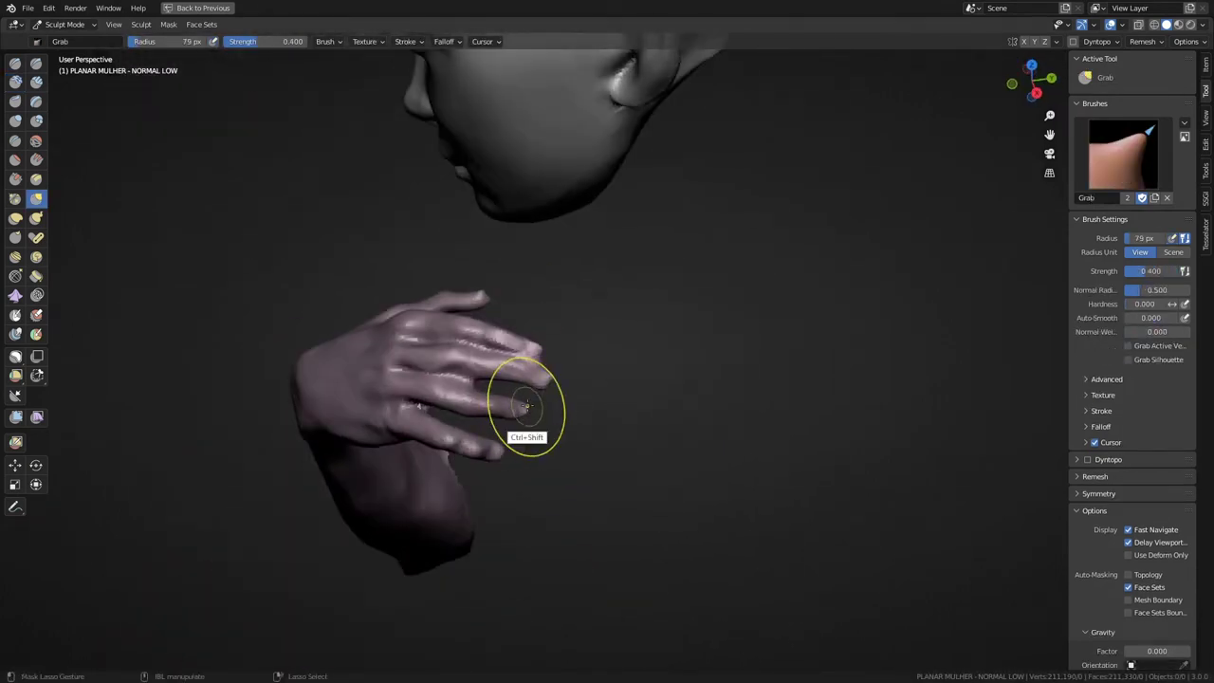
Step: Shrink the Grab radius and rotate the unmasked hand
mouse_move(575, 374)
middle_down()
mouse_move(475, 379)
mouse_move(515, 434)
mouse_move(455, 379)
mouse_move(545, 406)
middle_up()
key(f)
click(482, 433)
mouse_move(482, 434)
middle_down()
mouse_move(550, 425)
mouse_move(521, 455)
mouse_move(512, 429)
mouse_move(453, 496)
mouse_move(488, 502)
mouse_move(439, 479)
mouse_move(484, 458)
middle_up()
key(r)
key(q)
click(511, 487)
Step: Reveal all face sets with Alt+H, then isolate the hand and set the pivot to the unmasked area
key(alt+h)
mouse_move(434, 545)
middle_down()
mouse_move(480, 542)
mouse_move(190, 570)
mouse_move(434, 366)
mouse_move(566, 446)
middle_up()
mouse_move(520, 381)
middle_down()
mouse_move(531, 427)
mouse_move(570, 455)
mouse_move(642, 474)
mouse_move(536, 453)
middle_up()
key(h)
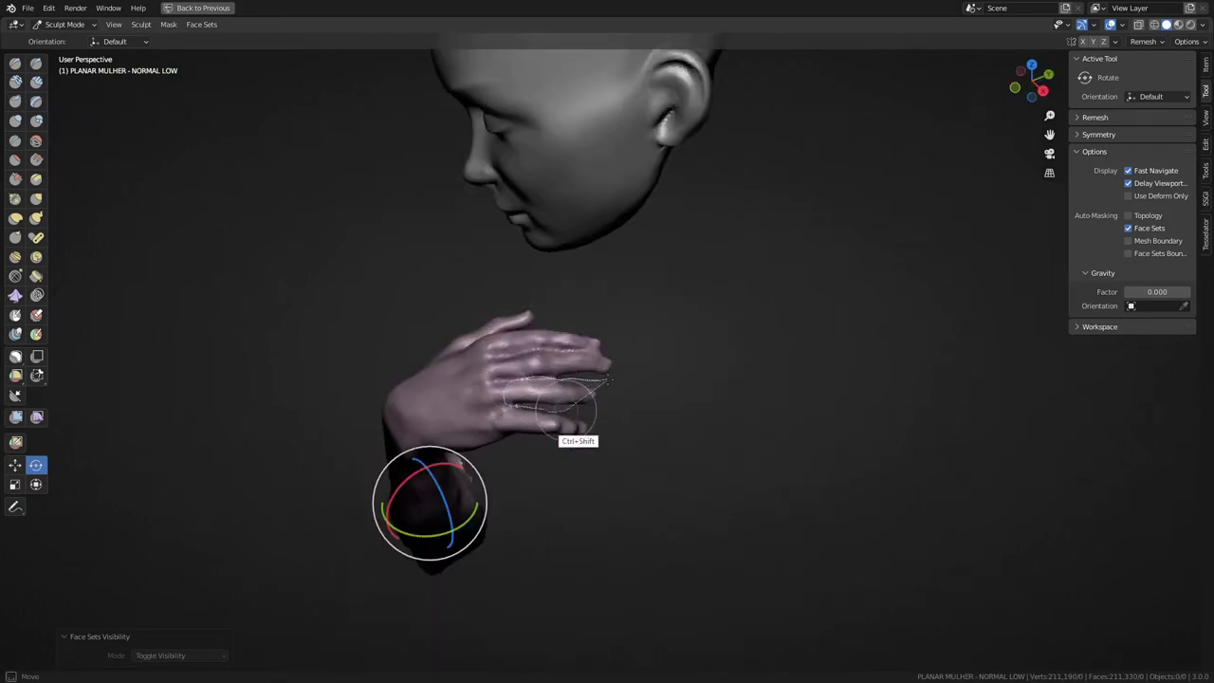
click(474, 413)
middle_drag(474, 414, 496, 447)
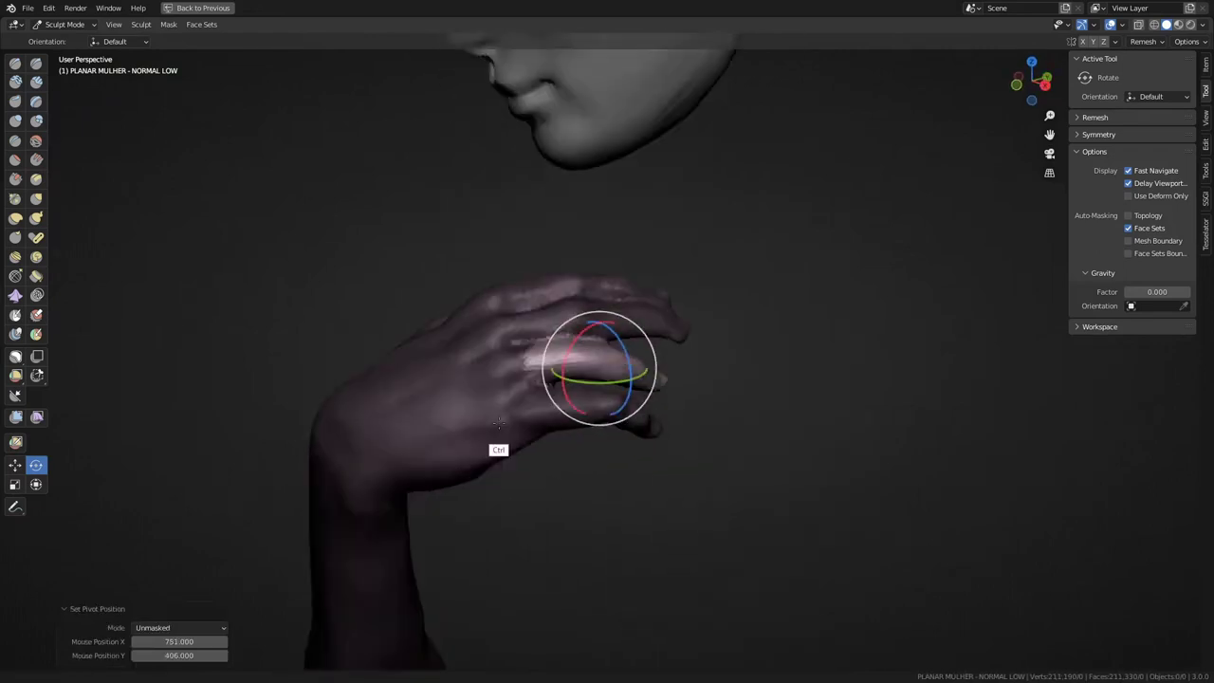
Step: Place the pivot on the hand and rotate it into a natural pose against the chest
key(q)
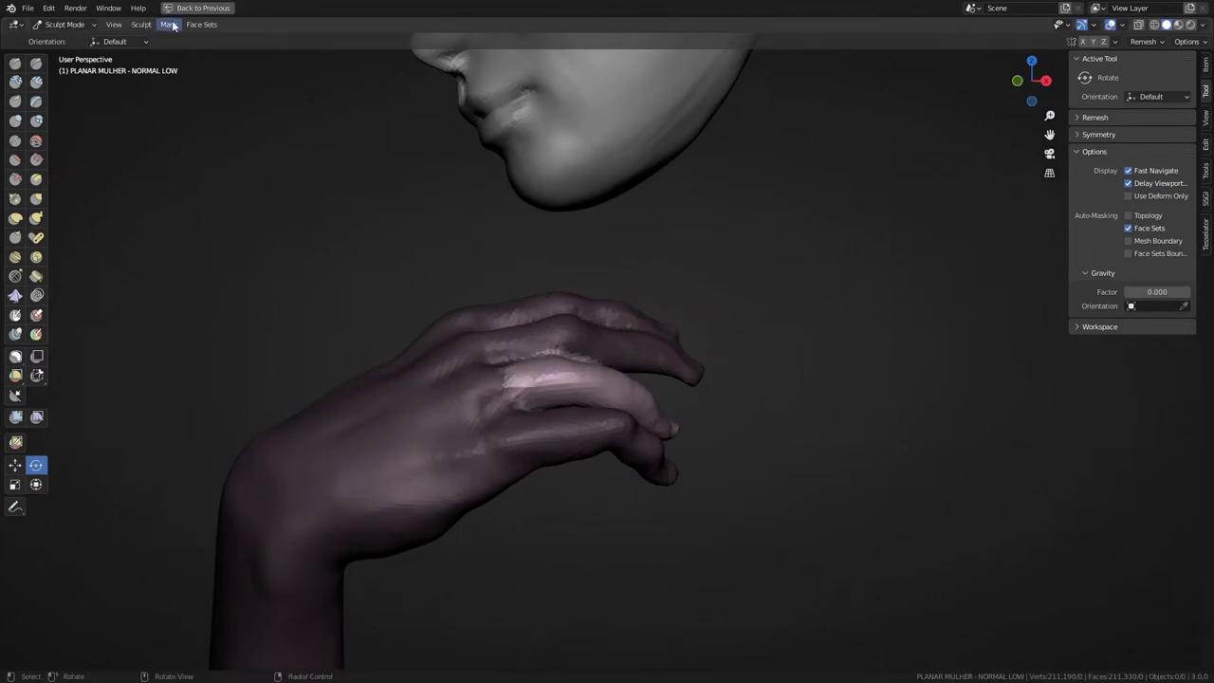
middle_drag(541, 414, 529, 456)
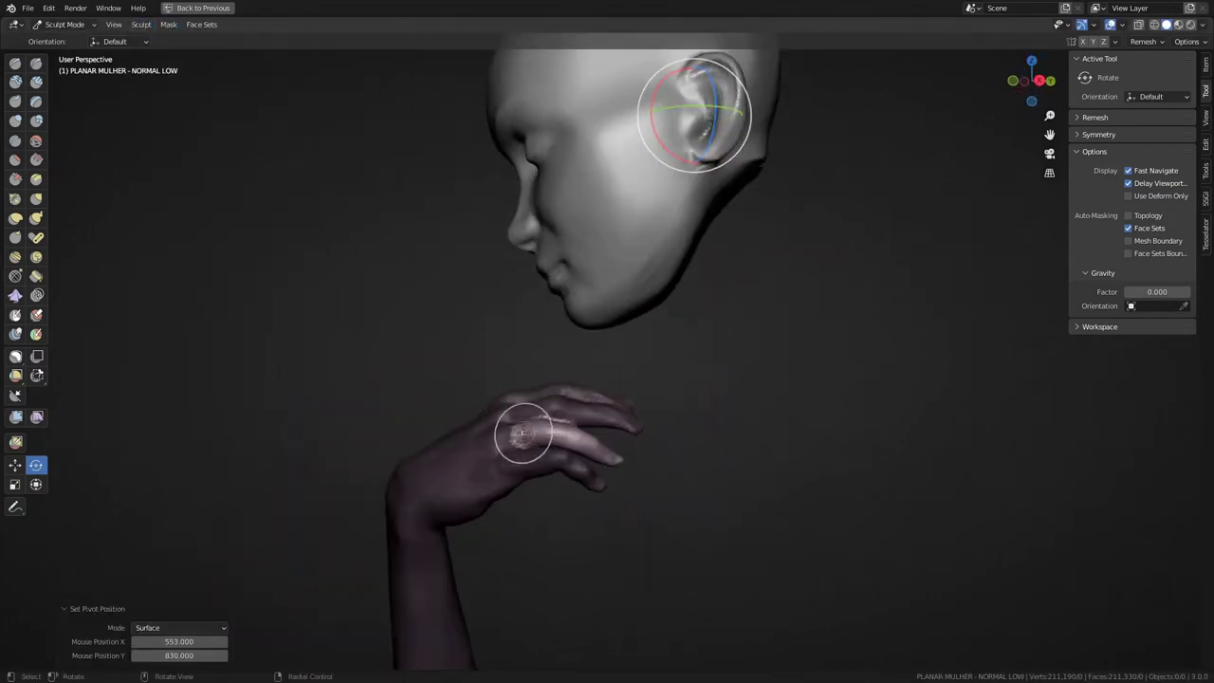
click(338, 143)
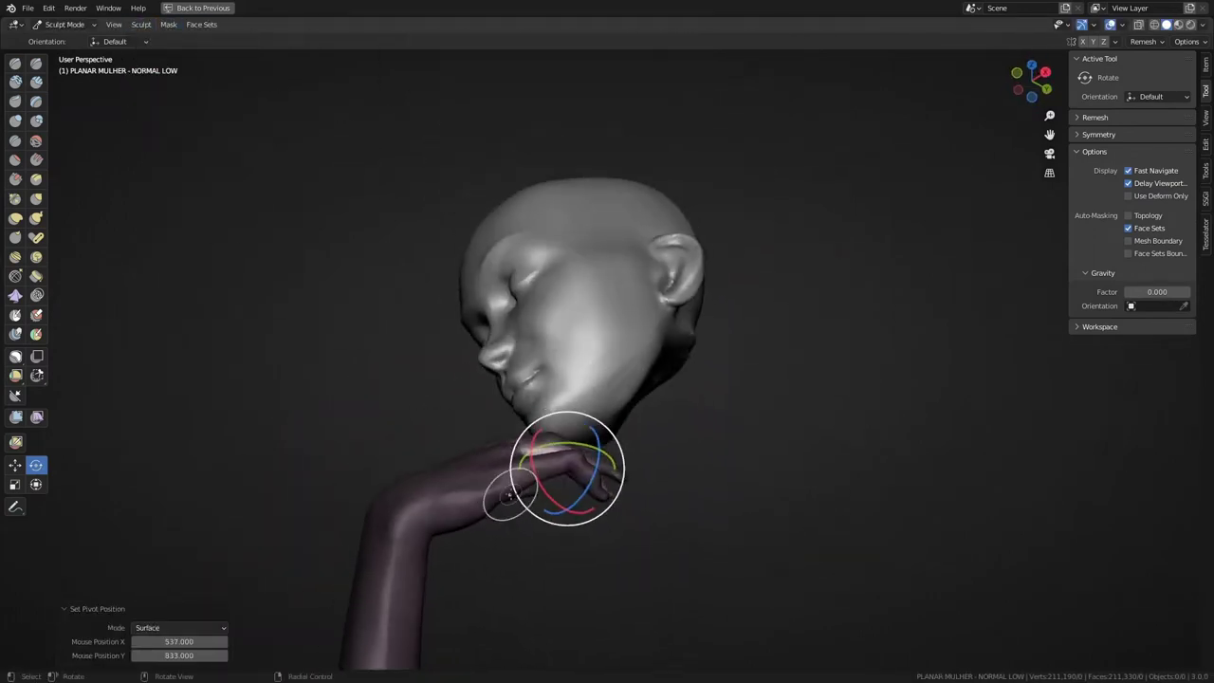
key(r)
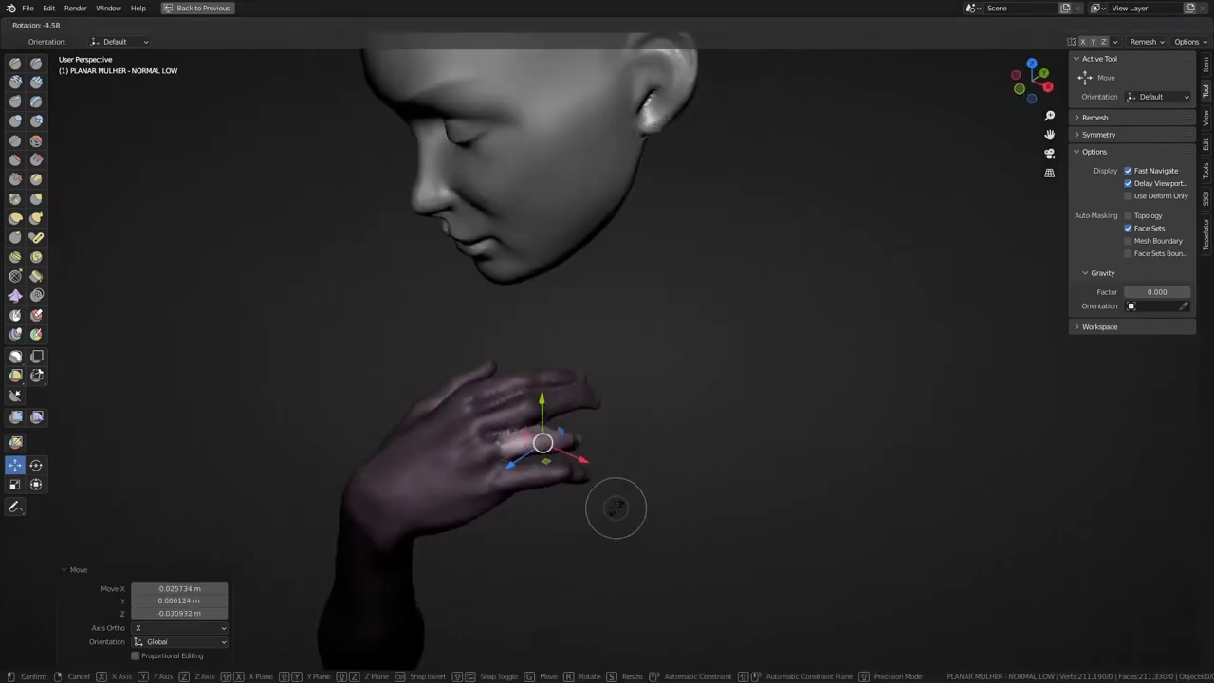
click(621, 474)
key(g)
mouse_move(622, 474)
middle_down()
mouse_move(522, 412)
mouse_move(691, 496)
mouse_move(556, 433)
mouse_move(466, 466)
mouse_move(431, 456)
mouse_move(422, 483)
mouse_move(607, 437)
middle_up()
Step: Reveal the torso, touch up with Clay and Inflate, and voxel remesh at 0.0144
key(h)
key(c)
scroll(466, 466, up, 3)
key(i)
scroll(558, 428, down, 4)
click(1142, 41)
mouse_move(569, 475)
middle_down()
mouse_move(588, 503)
mouse_move(656, 459)
middle_up()
key(r)
click(588, 502)
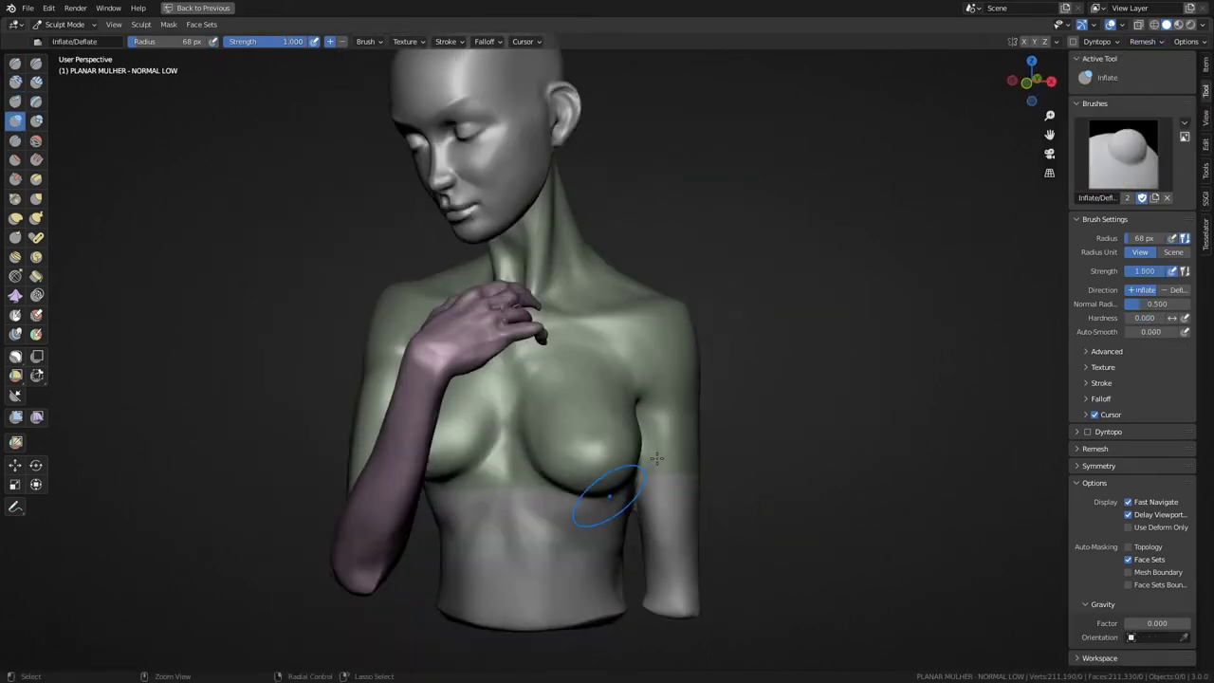
Step: Turn off the face set colour display and hide the arm face set
click(16, 443)
key(g)
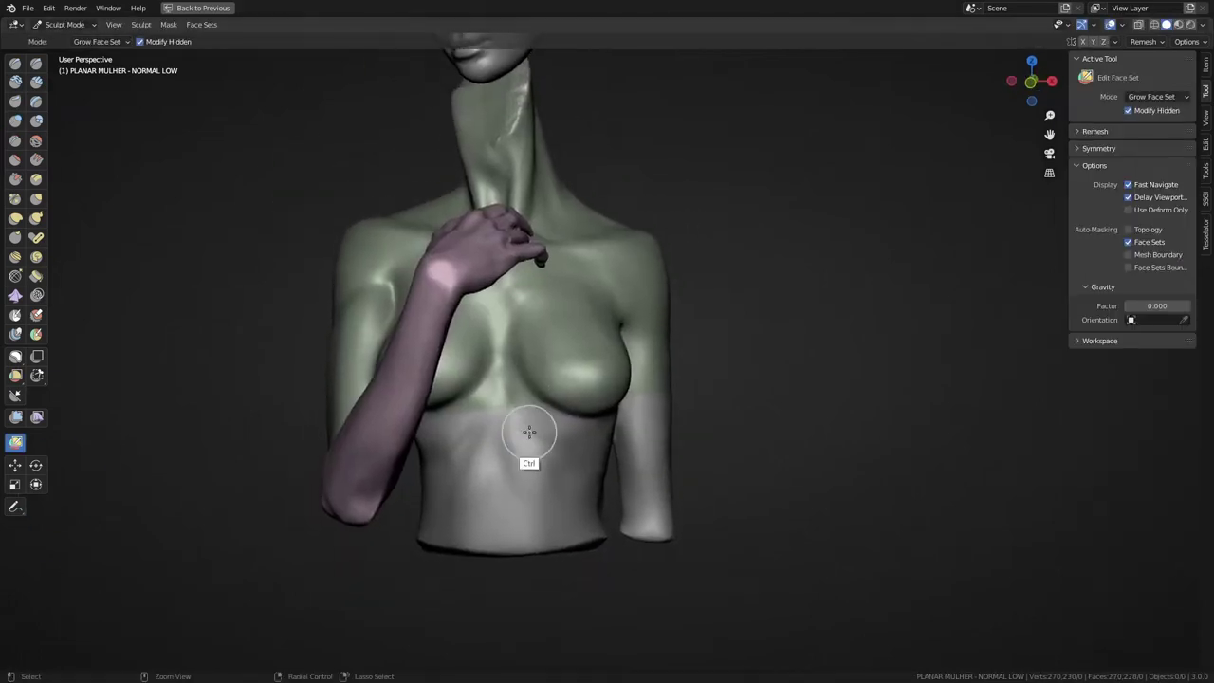
scroll(529, 432, down, 2)
middle_drag(530, 433, 550, 482)
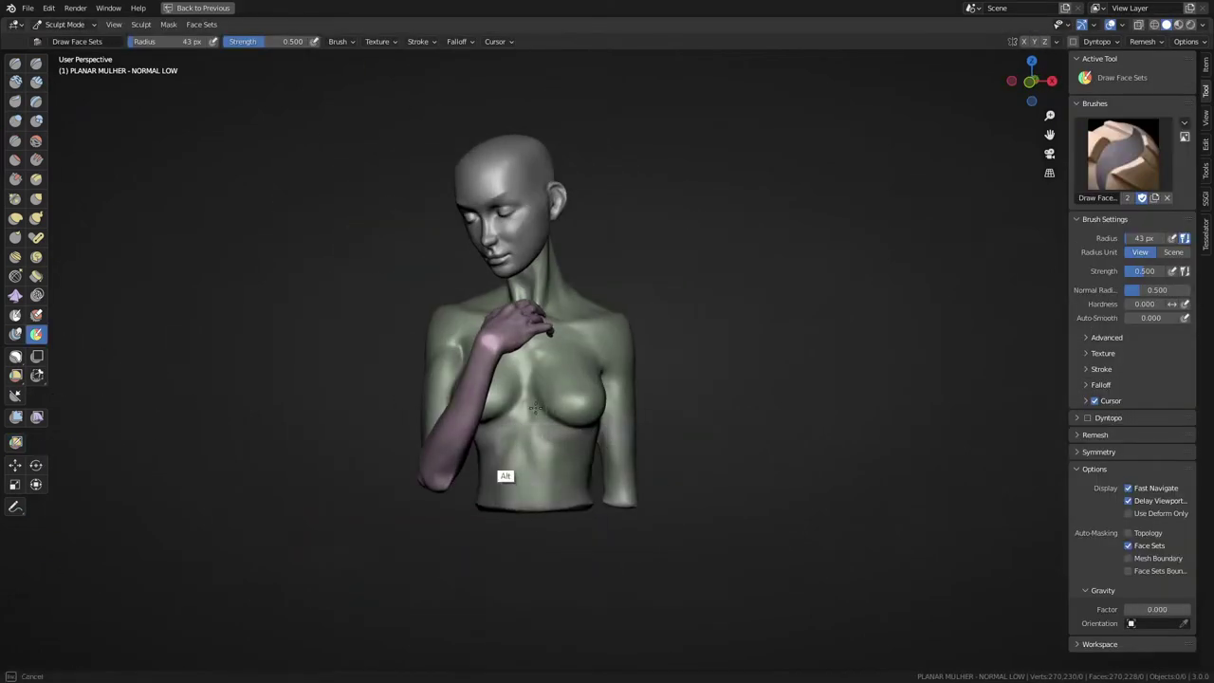
alt+drag(617, 501, 593, 485)
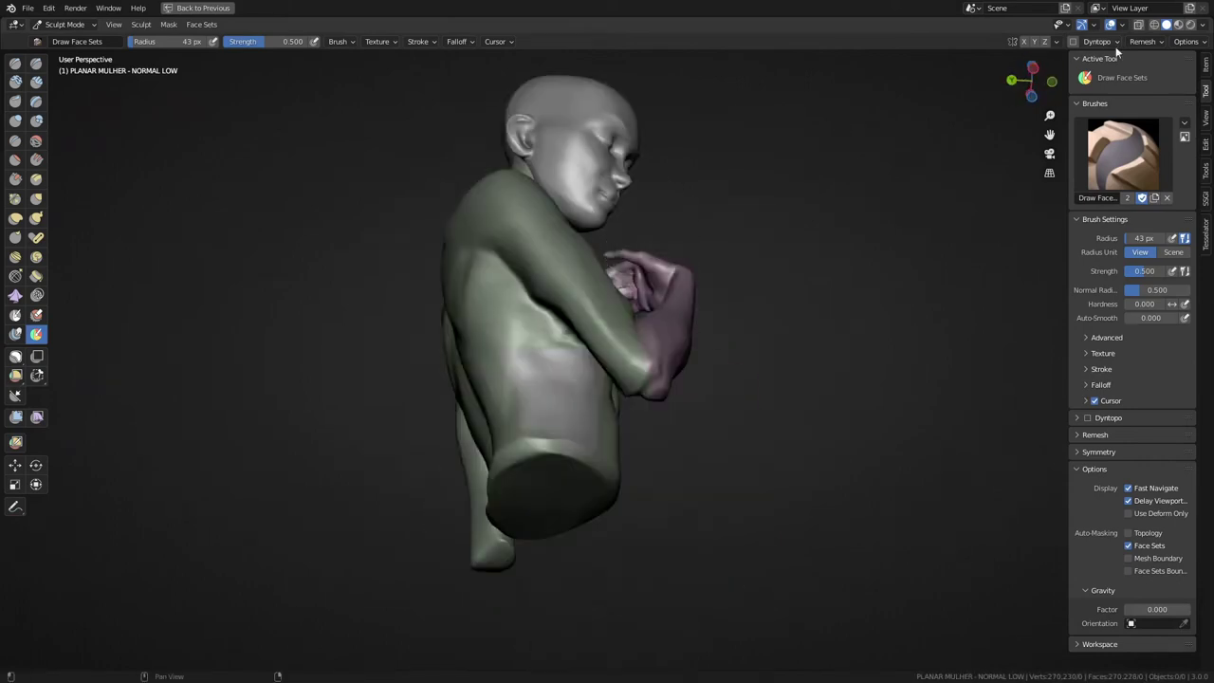
alt+drag(624, 370, 1114, 42)
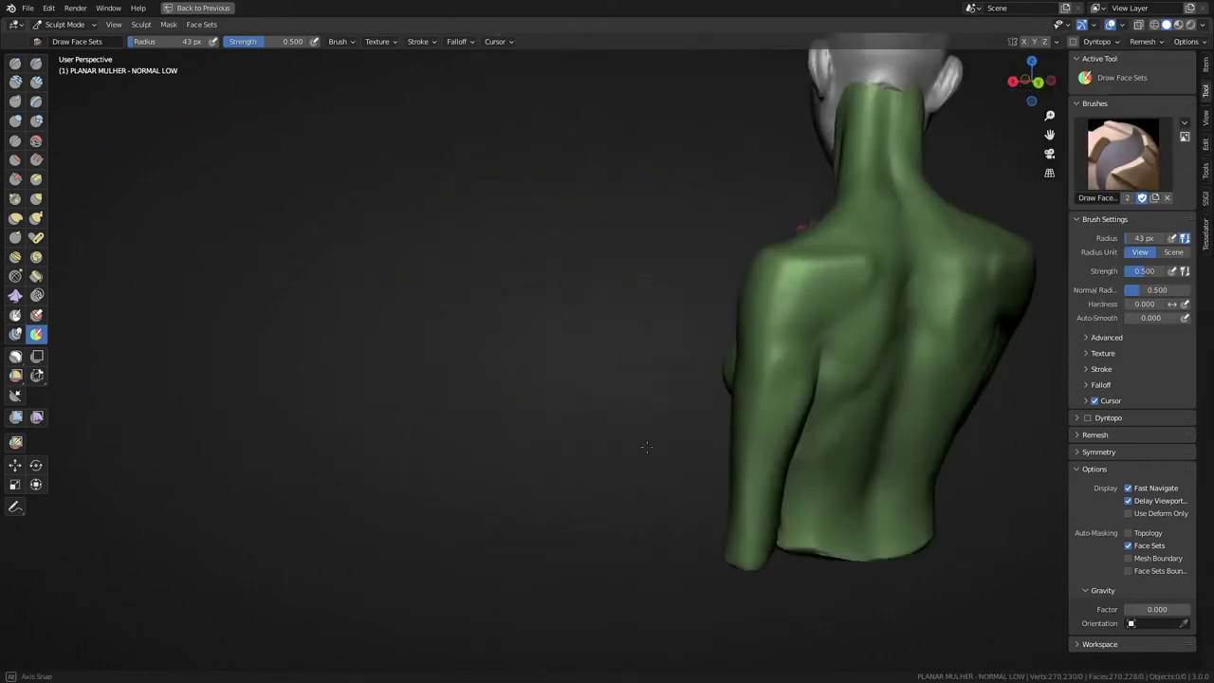
click(1041, 327)
key(c)
Step: Sculpt the chest and ribs under the arm with Clay Strips, Draw Sharp and Grab brushes
key(h)
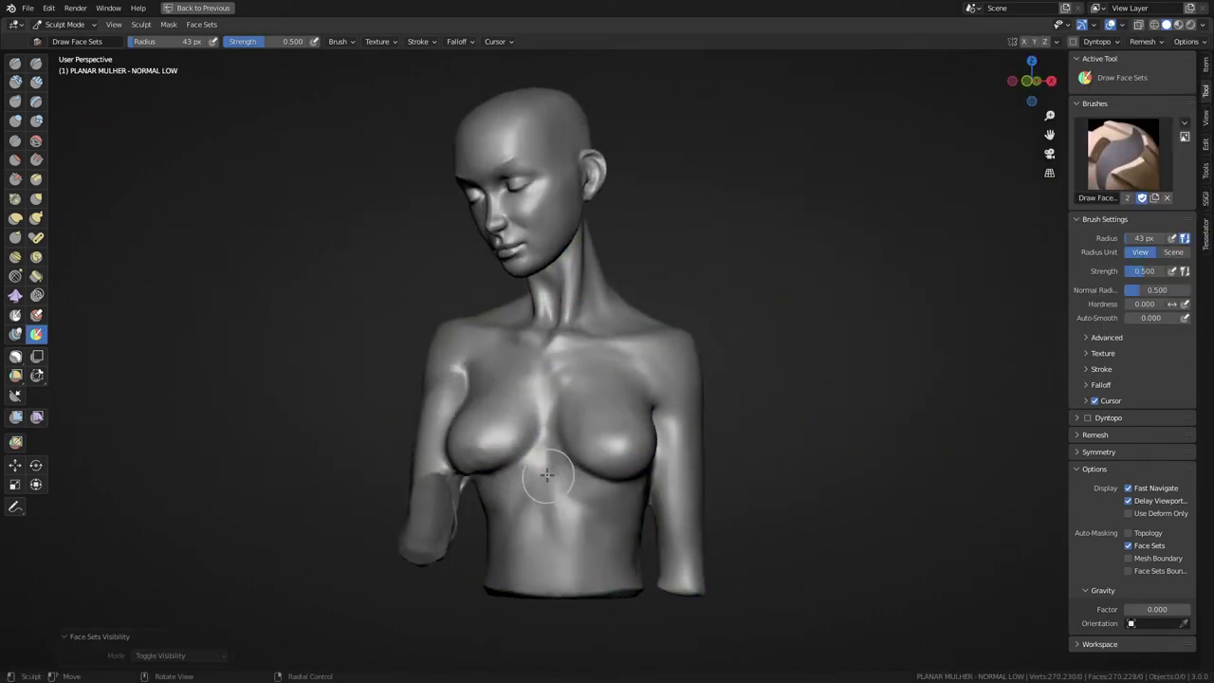
scroll(487, 446, up, 2)
alt+drag(420, 434, 399, 439)
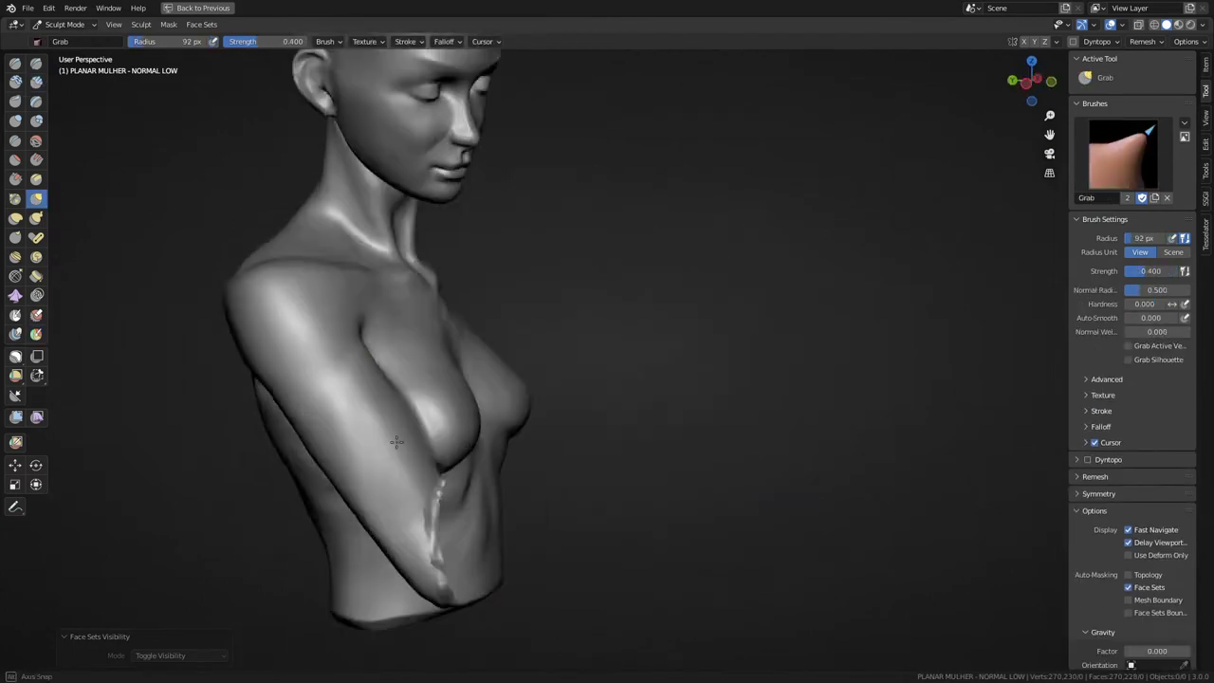
key(shift+space)
scroll(547, 495, down, 2)
middle_drag(560, 378, 559, 517)
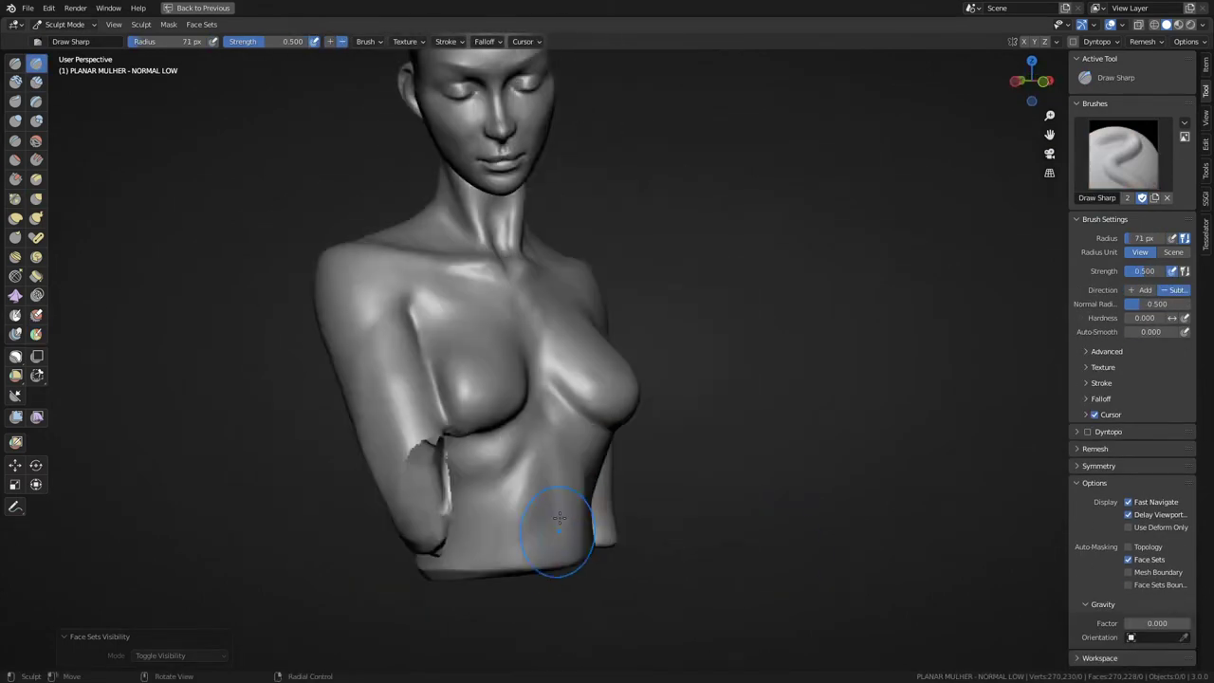
mouse_move(544, 471)
alt+mouse_down()
mouse_move(595, 540)
mouse_move(641, 466)
mouse_move(569, 456)
mouse_move(616, 394)
alt+mouse_up()
key(g)
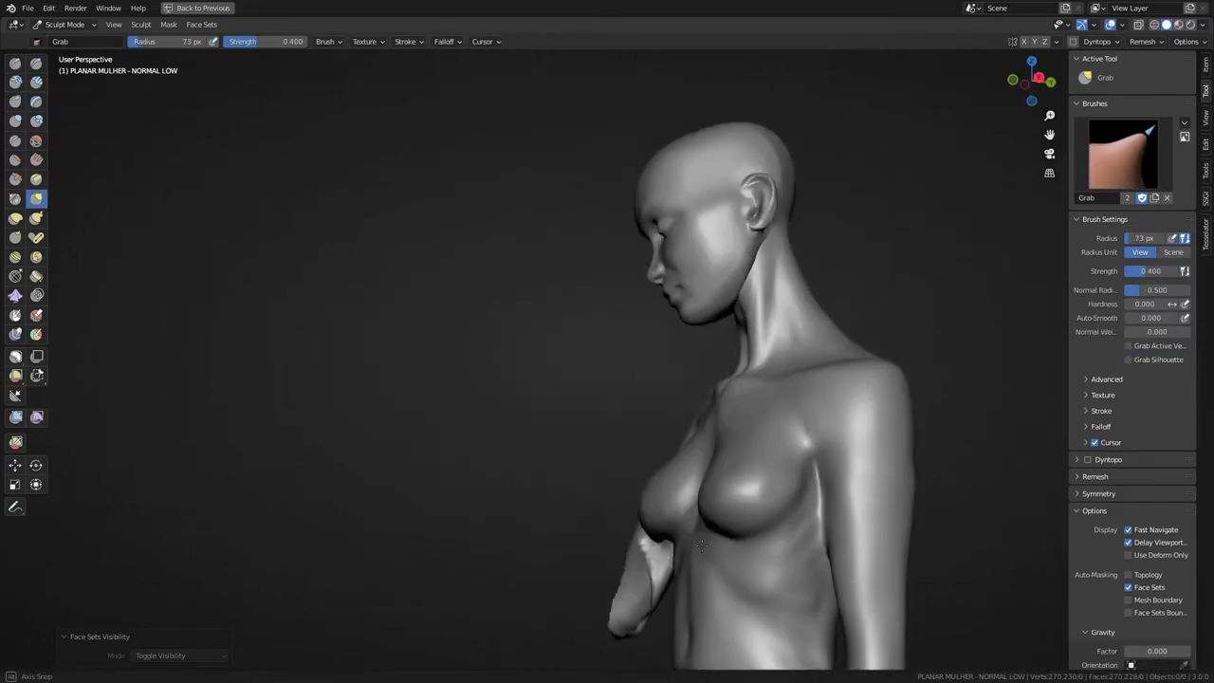
middle_drag(616, 394, 550, 461)
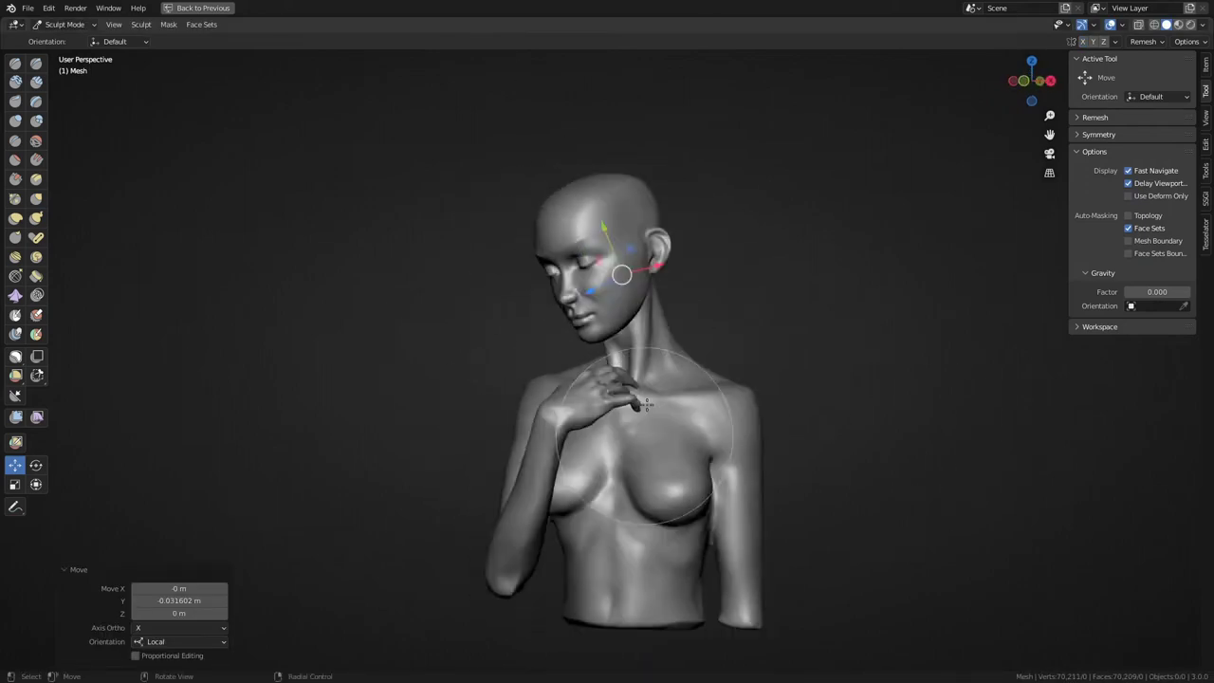
Step: Refine the eyes and nose of the face with Grab, Draw Sharp and Clay brushes
key(g)
mouse_move(645, 403)
middle_down()
mouse_move(627, 175)
mouse_move(527, 276)
middle_up()
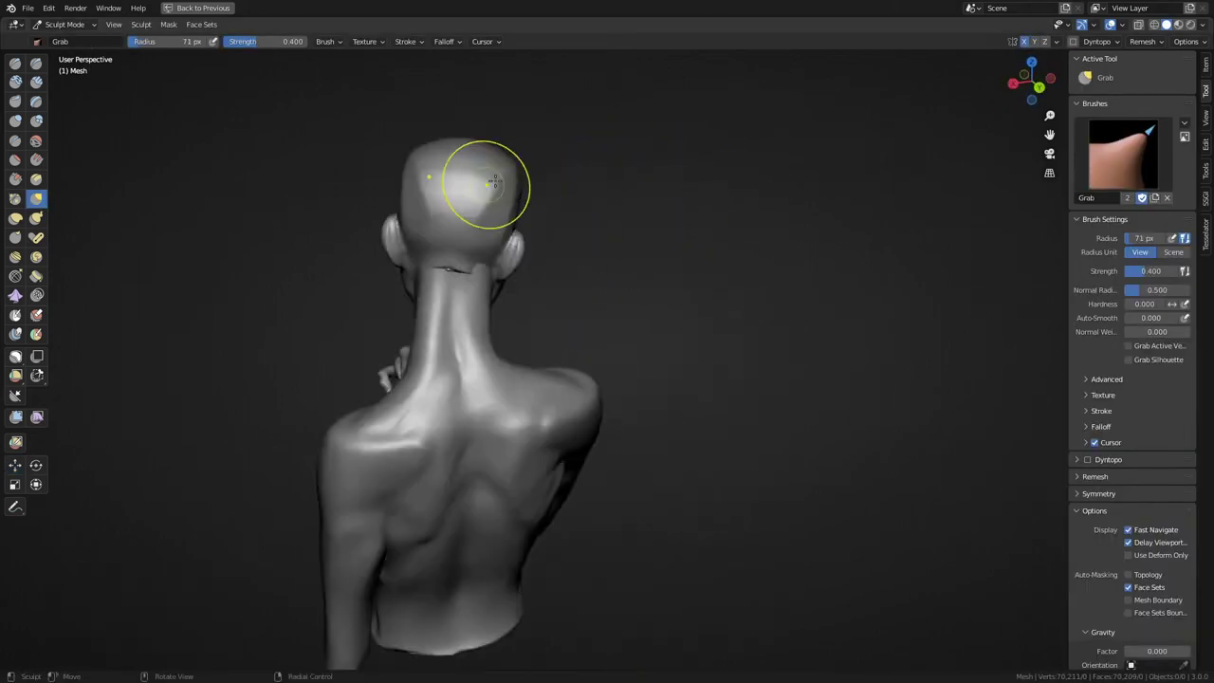
scroll(528, 276, up, 5)
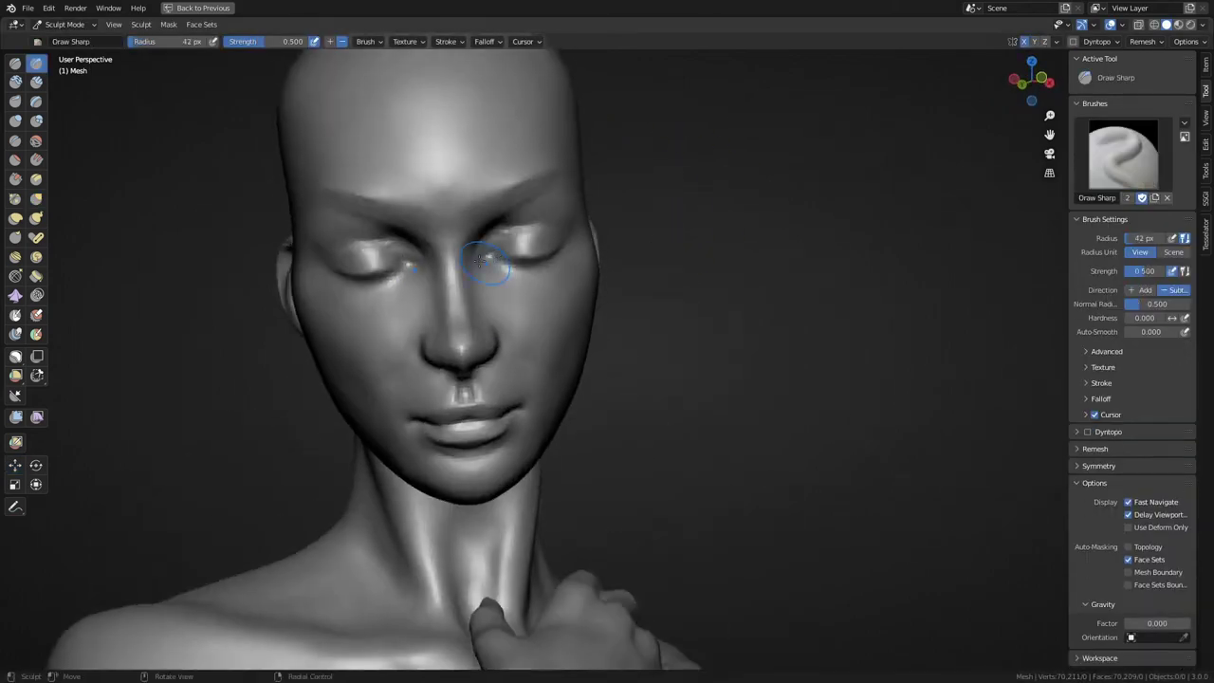
middle_drag(528, 276, 540, 229)
key(shift+x)
scroll(540, 229, down, 5)
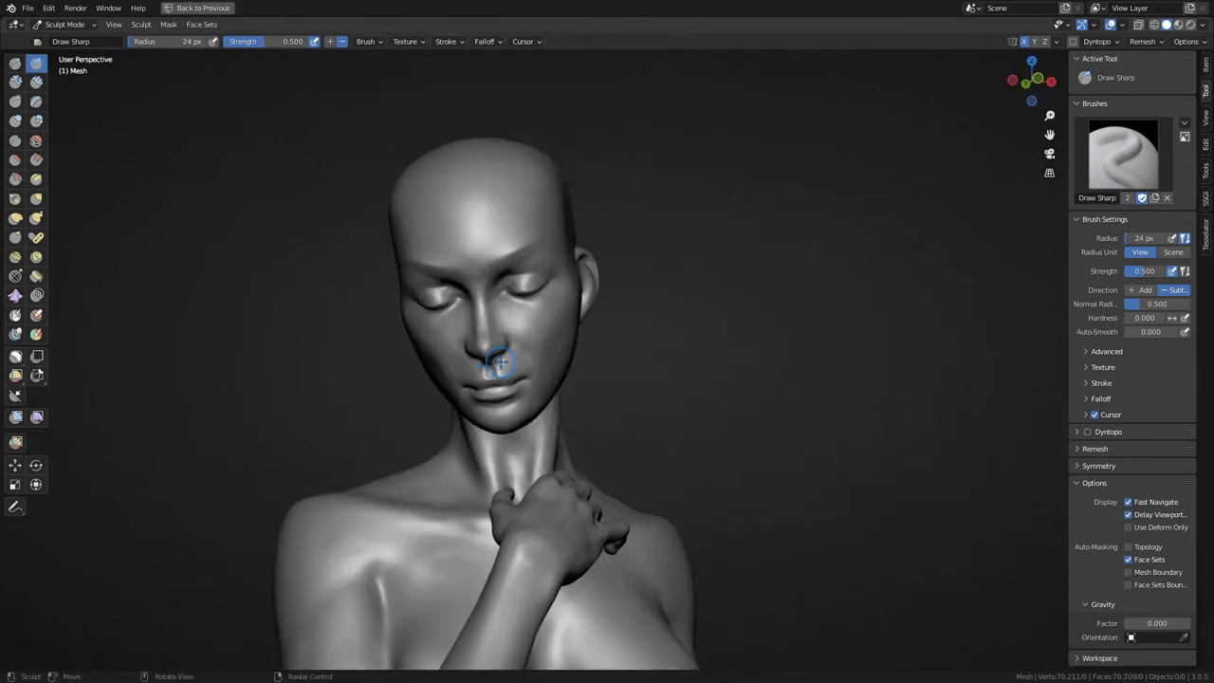
key(c)
Step: Reveal the hidden arm and untick Face Sets auto-masking in the advanced brush options
key(alt+h)
mouse_move(529, 461)
middle_down()
mouse_move(457, 474)
mouse_move(411, 437)
middle_up()
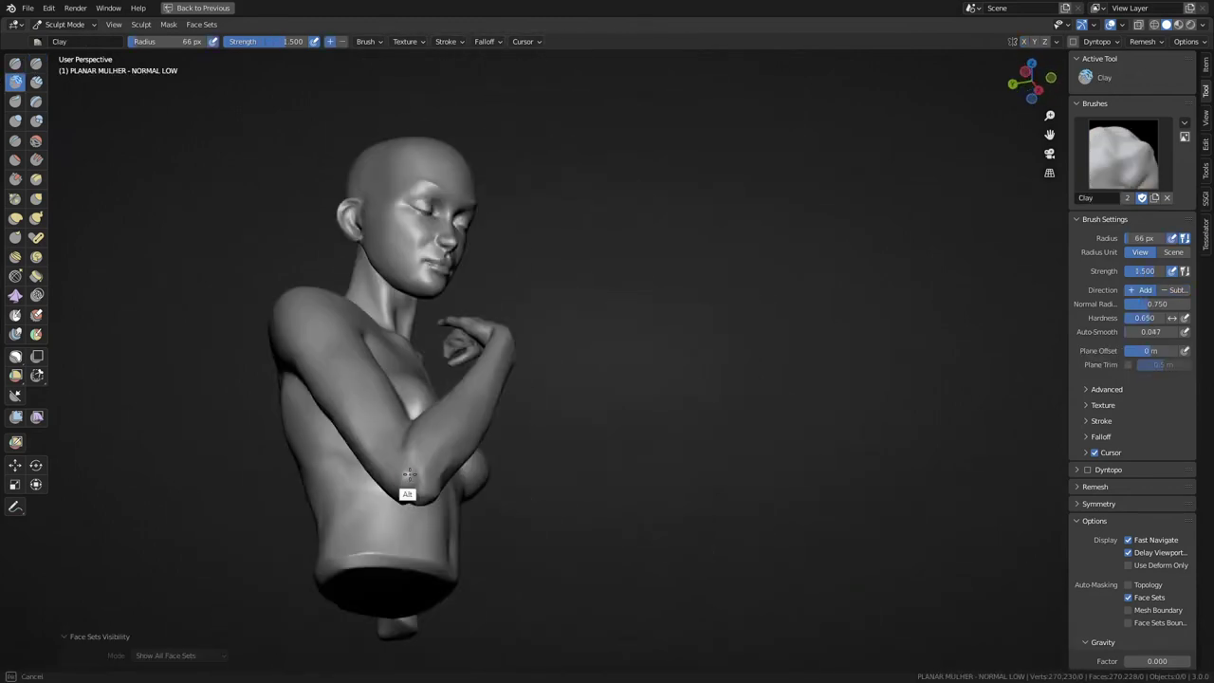
click(1106, 388)
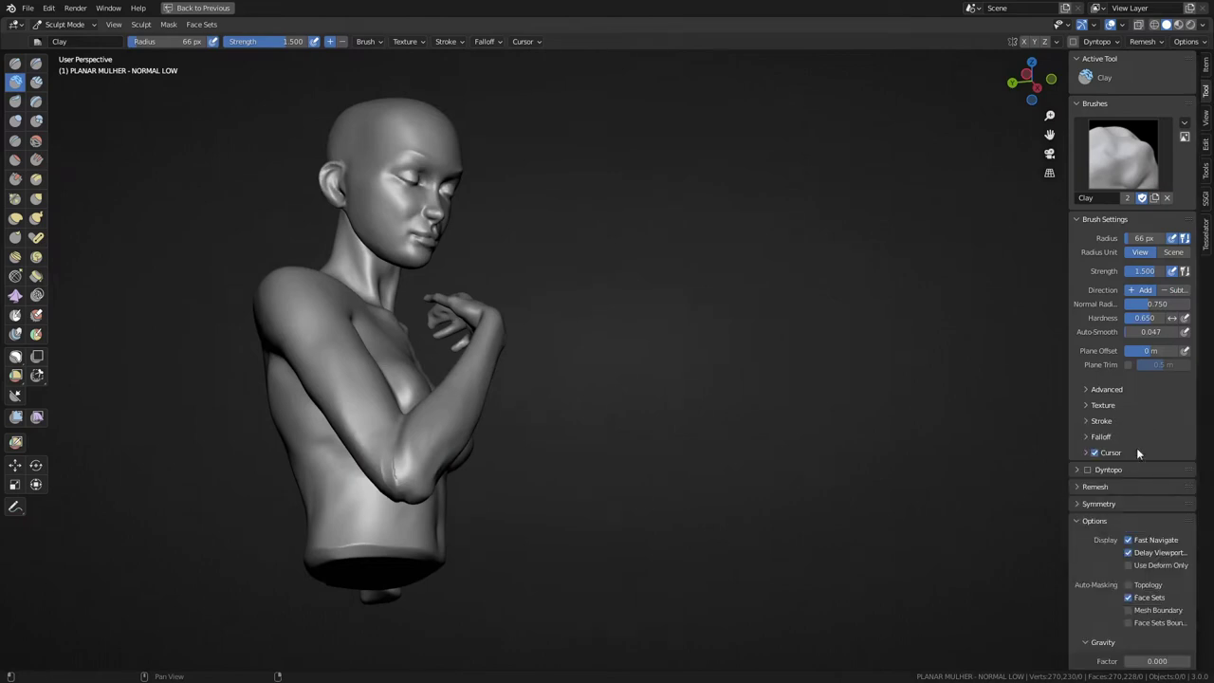
click(1129, 597)
Step: Resize the Draw Sharp brush and sculpt the back of the torso with Clay
mouse_move(420, 493)
middle_down()
mouse_move(356, 381)
mouse_move(304, 434)
mouse_move(446, 401)
mouse_move(402, 461)
middle_up()
key(shift+x)
key(f)
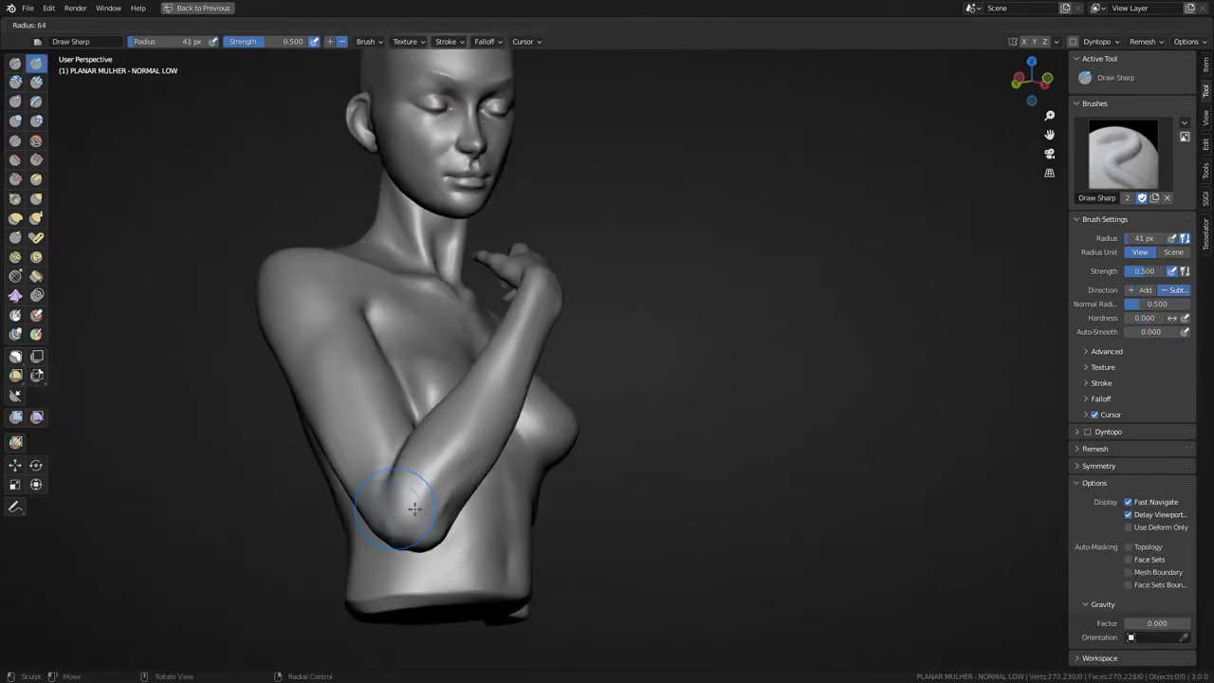
click(414, 510)
mouse_move(414, 509)
middle_down()
mouse_move(475, 496)
mouse_move(421, 495)
mouse_move(474, 498)
mouse_move(501, 466)
mouse_move(515, 339)
mouse_move(578, 575)
mouse_move(412, 475)
mouse_move(393, 448)
mouse_move(271, 442)
mouse_move(202, 408)
mouse_move(446, 484)
mouse_move(483, 378)
mouse_move(446, 455)
mouse_move(469, 430)
mouse_move(543, 434)
mouse_move(499, 530)
mouse_move(582, 364)
mouse_move(679, 427)
mouse_move(483, 303)
mouse_move(487, 339)
mouse_move(427, 285)
mouse_move(368, 202)
middle_up()
key(shift+c)
scroll(379, 455, down, 3)
Step: Refine the elbow, neck and front of the bust alternating Grab and Draw Sharp
key(g)
key(shift+x)
key(g)
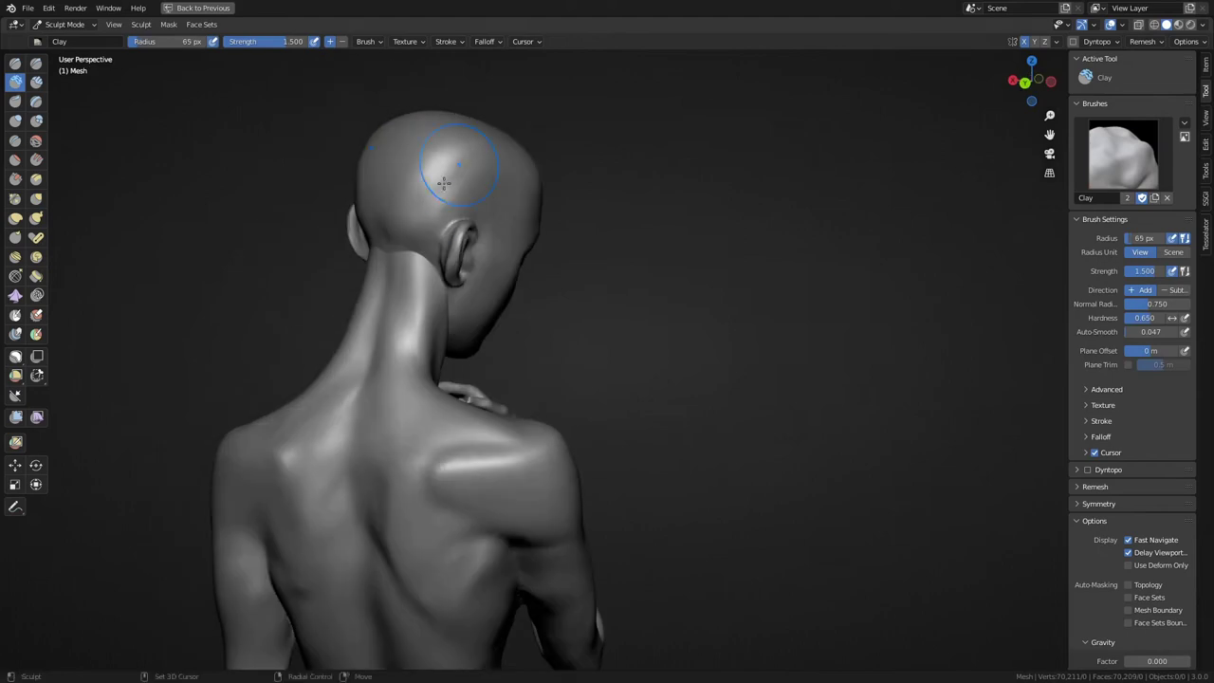
mouse_move(443, 183)
middle_down()
mouse_move(444, 307)
mouse_move(401, 333)
middle_up()
key(shift+x)
scroll(447, 344, down, 3)
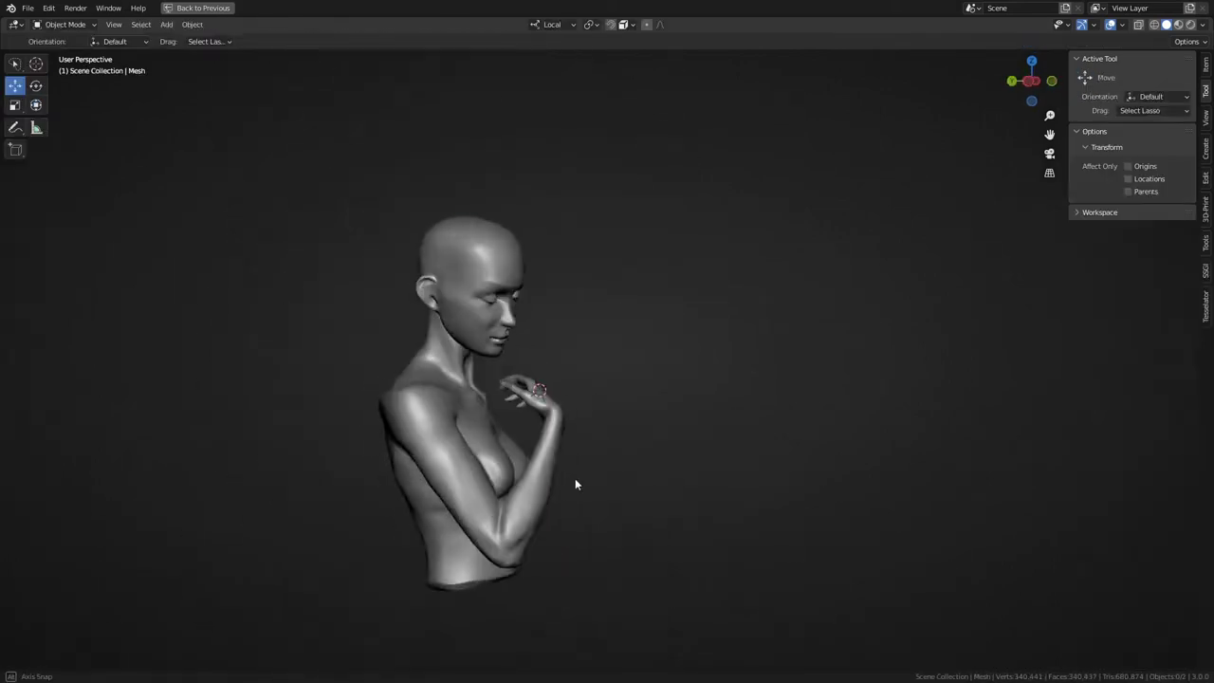
scroll(588, 456, up, 1)
Step: Save the file as SJ13-BASE.blend and add a plane mesh in Edit Mode
click(1122, 25)
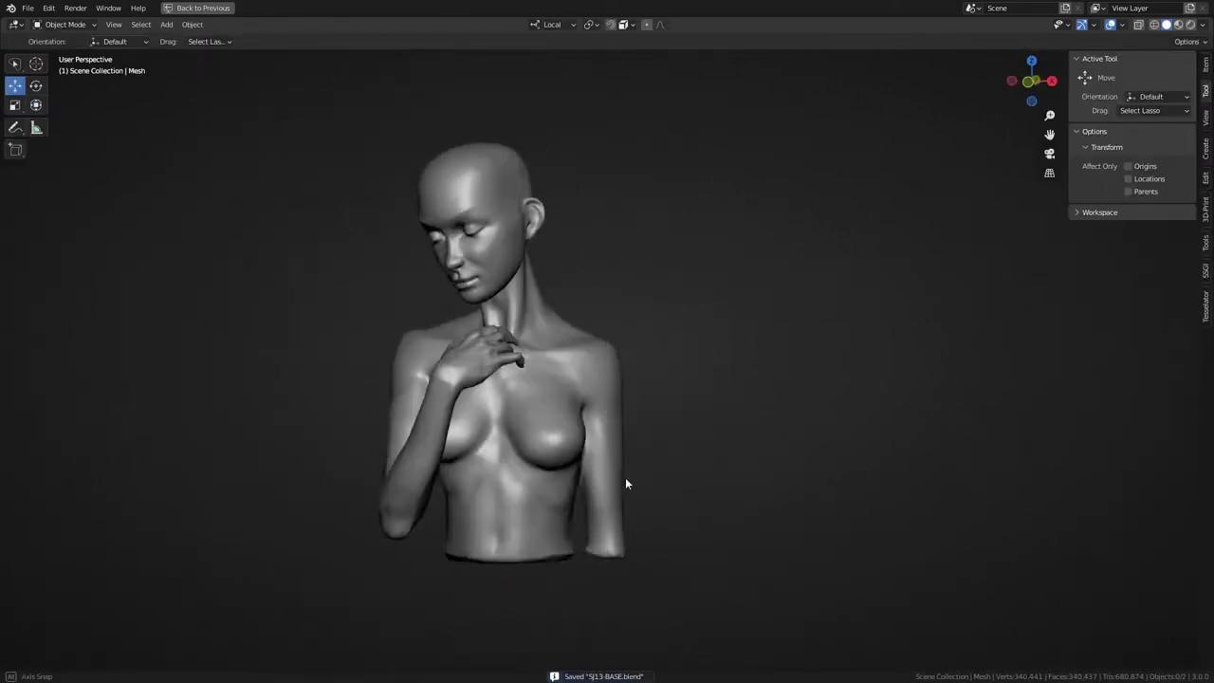
key(shift+a)
click(640, 127)
key(Tab)
Step: Move the plane along X beside the chest and extrude its first edge
key(g)
key(x)
click(565, 485)
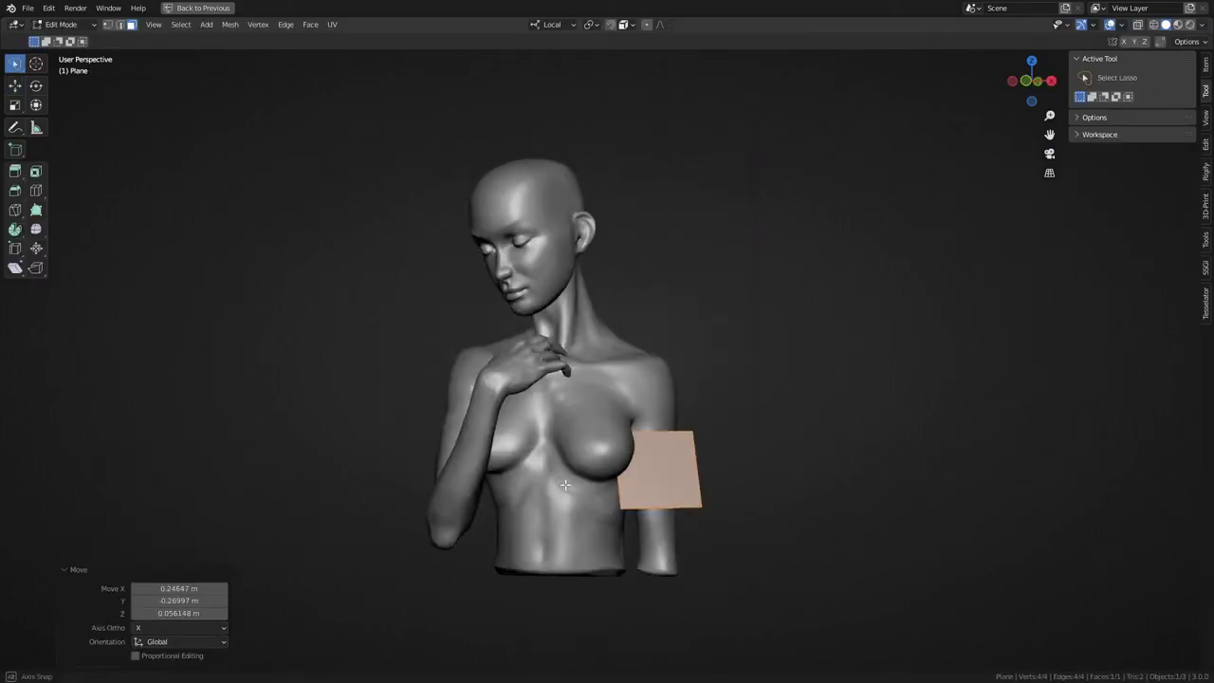
middle_drag(565, 485, 532, 426)
click(503, 387)
key(e)
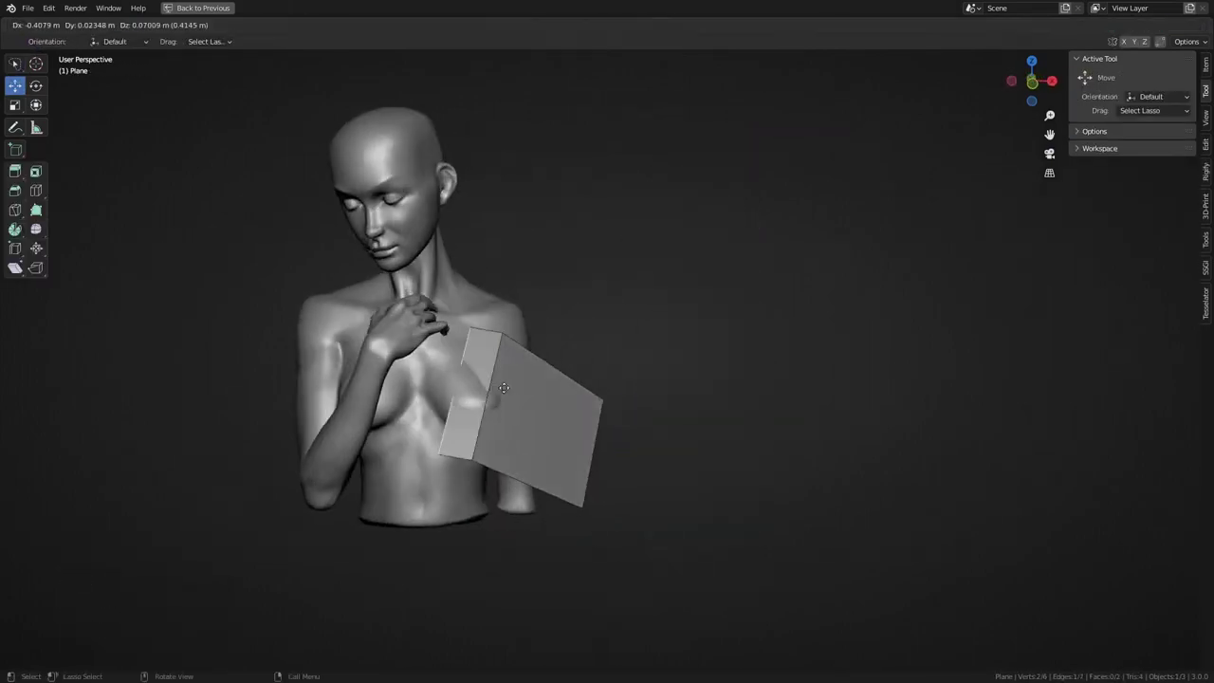
click(503, 387)
Step: Extrude the strip up toward the neck
mouse_move(504, 387)
middle_down()
mouse_move(558, 495)
mouse_move(567, 570)
middle_up()
middle_drag(528, 439, 394, 464)
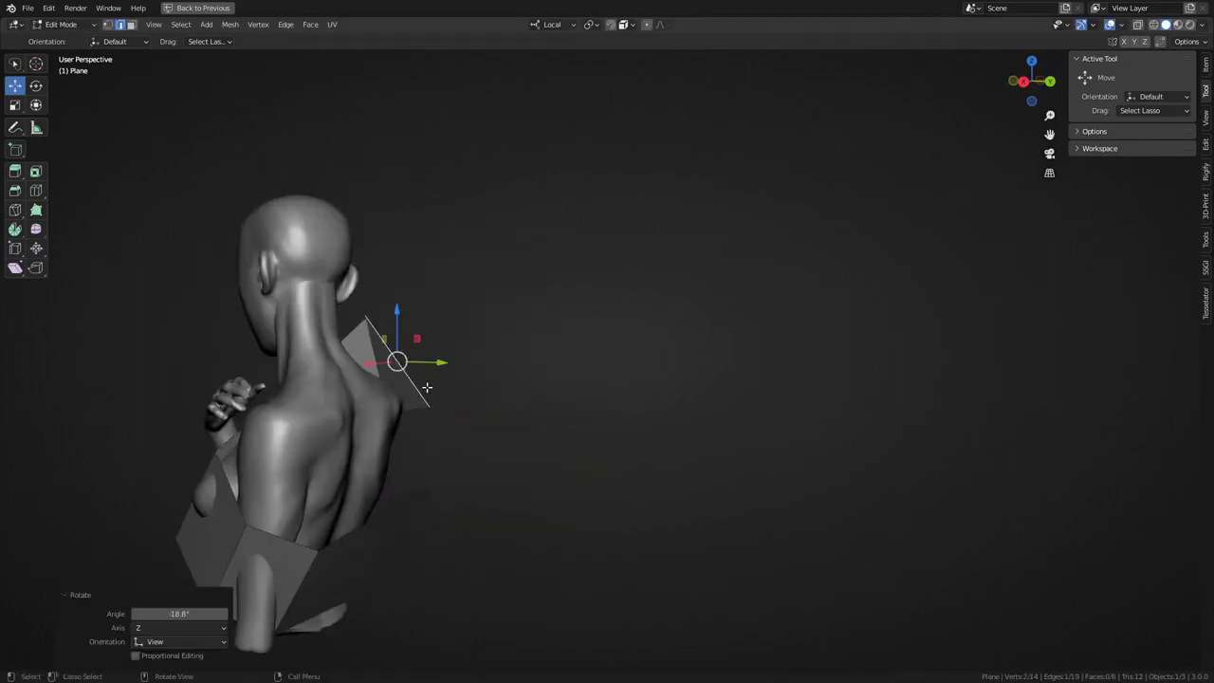
alt+middle_drag(446, 429, 472, 517)
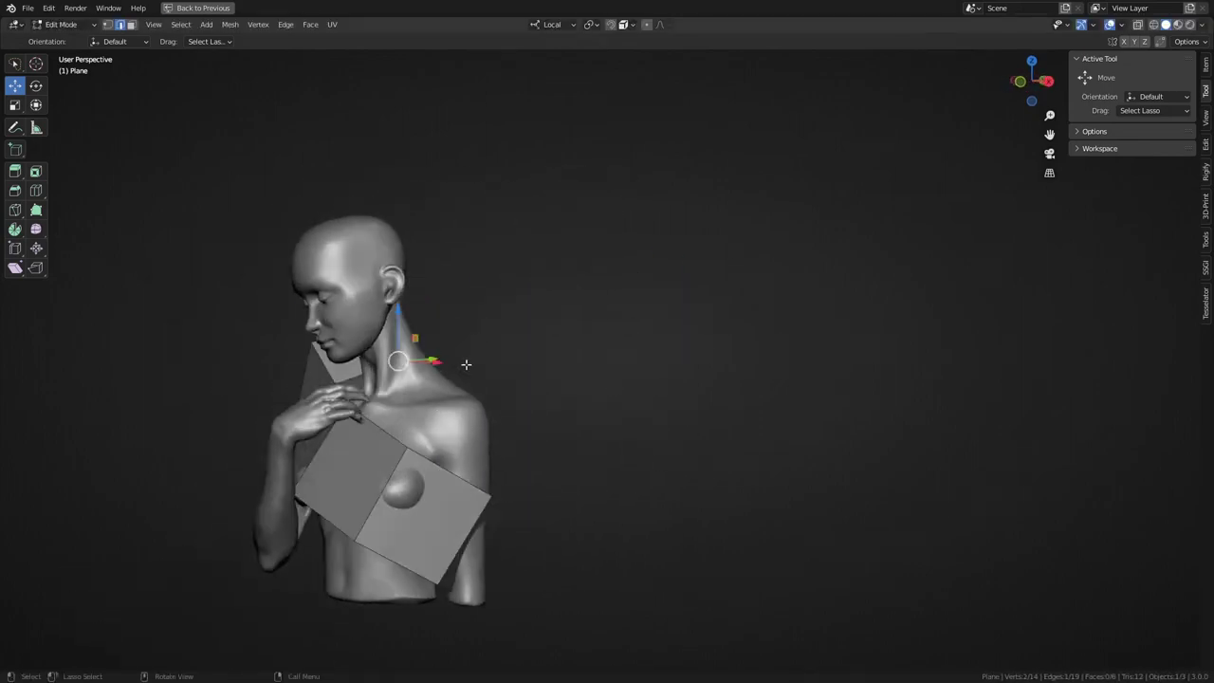
key(e)
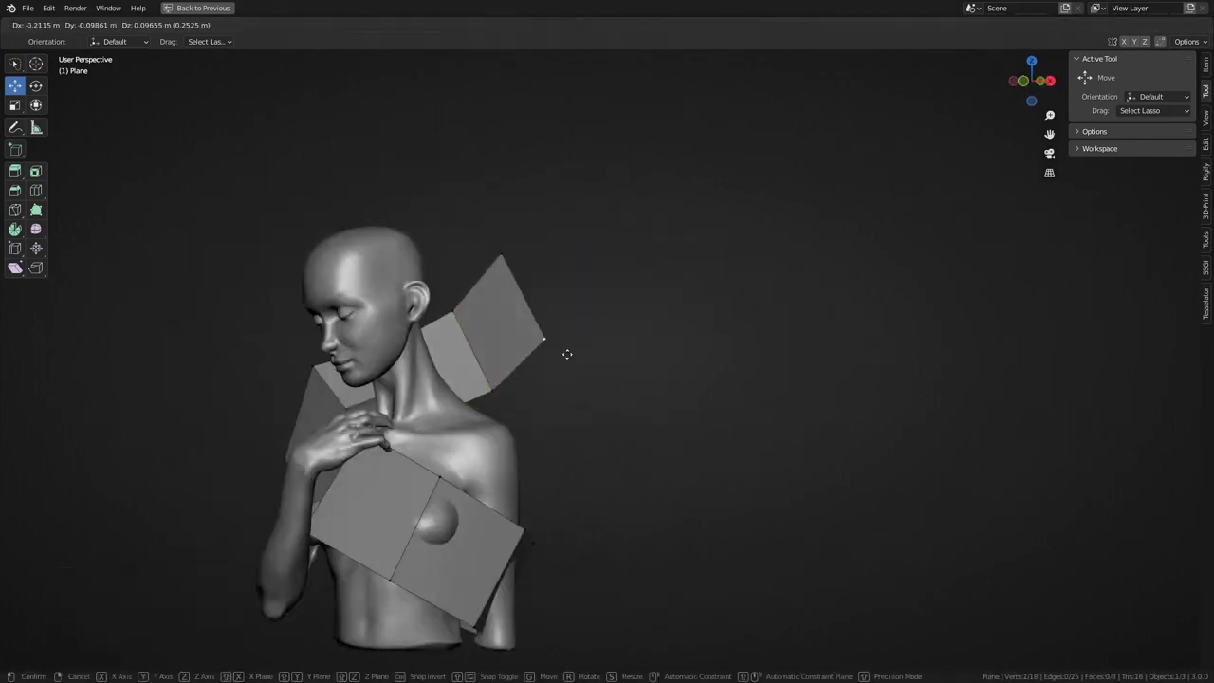
click(567, 353)
Step: Extend the strip further along the body and reposition its corner
middle_drag(567, 354, 527, 374)
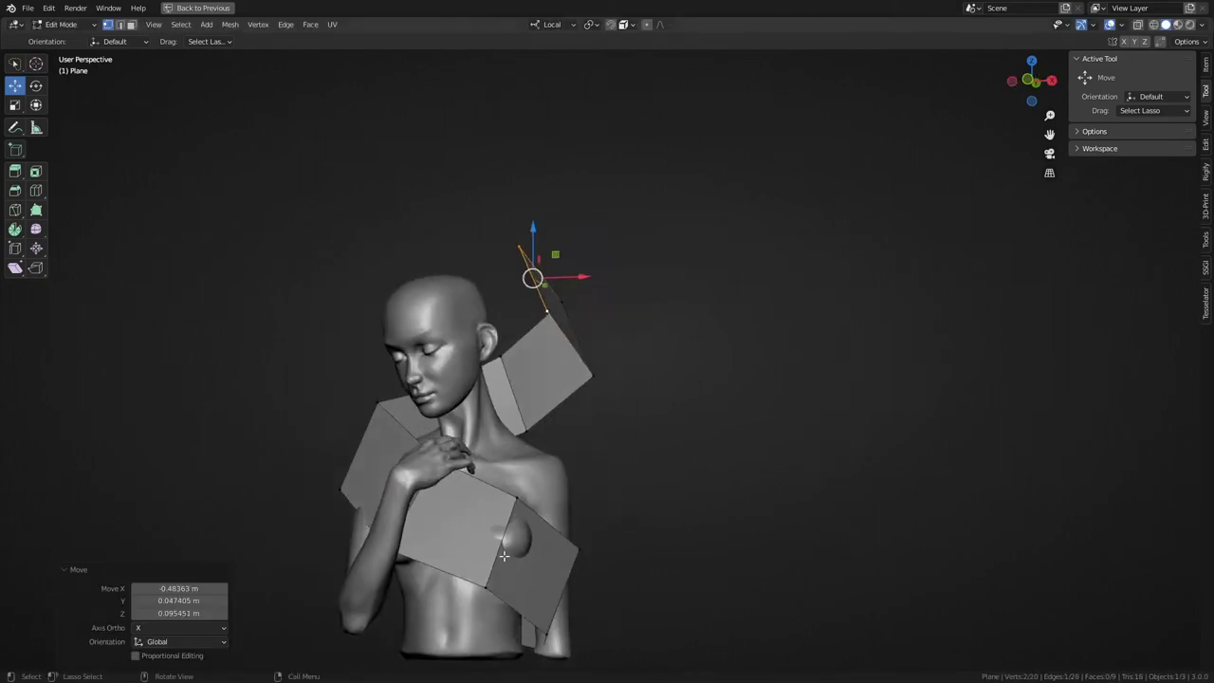
mouse_move(504, 556)
alt+middle_down()
mouse_move(590, 420)
mouse_move(590, 439)
alt+middle_up()
key(e)
click(569, 412)
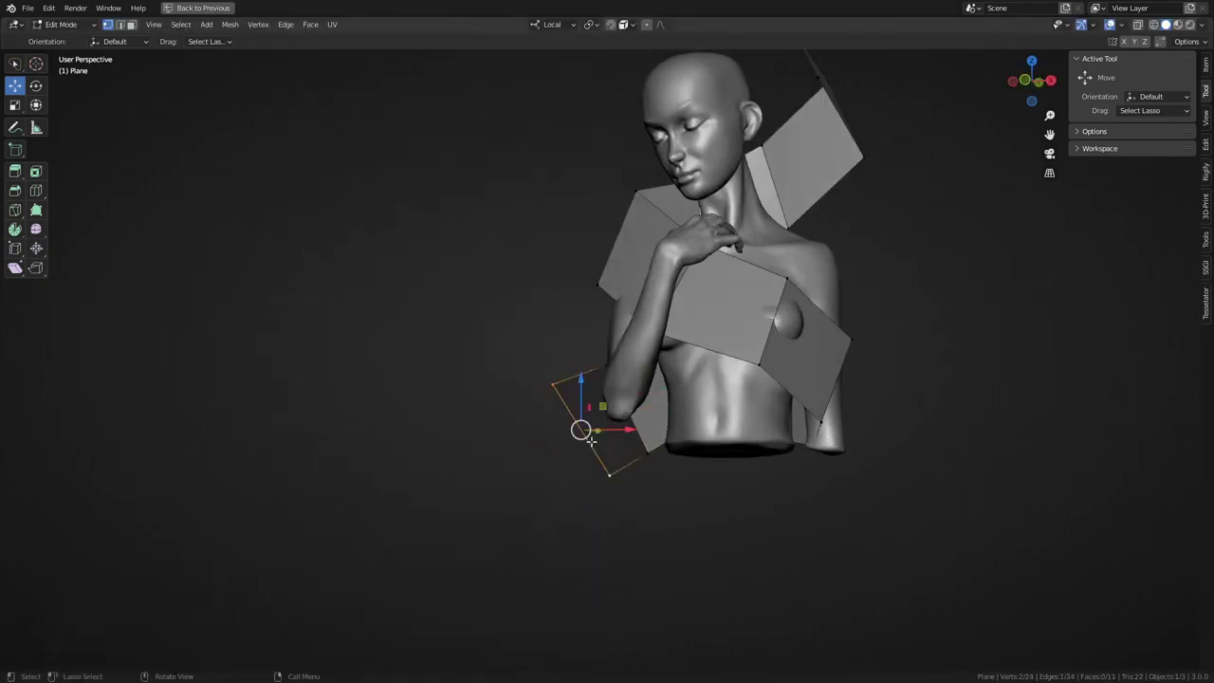
drag(590, 439, 578, 432)
key(g)
mouse_move(578, 431)
alt+middle_down()
mouse_move(565, 395)
mouse_move(502, 434)
alt+middle_up()
Step: Drag the strip's end edge toward the shoulder, then switch the strip to Sculpt Mode
key(g)
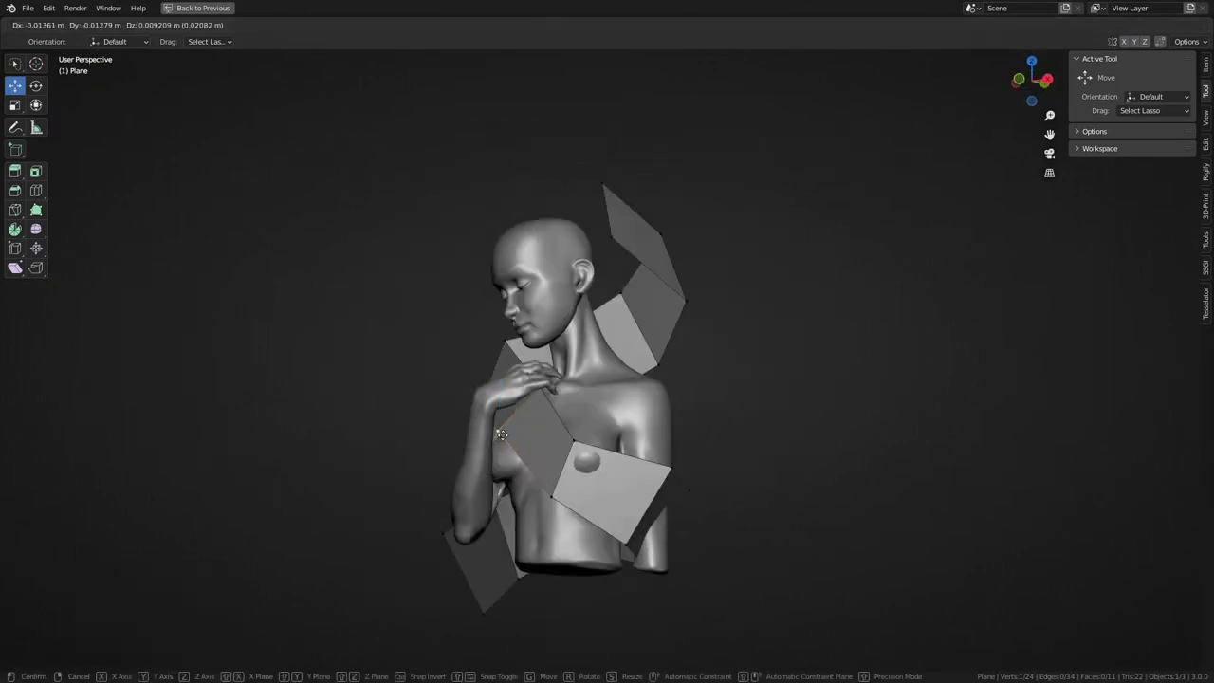
mouse_move(558, 514)
alt+middle_down()
mouse_move(664, 401)
mouse_move(439, 373)
alt+middle_up()
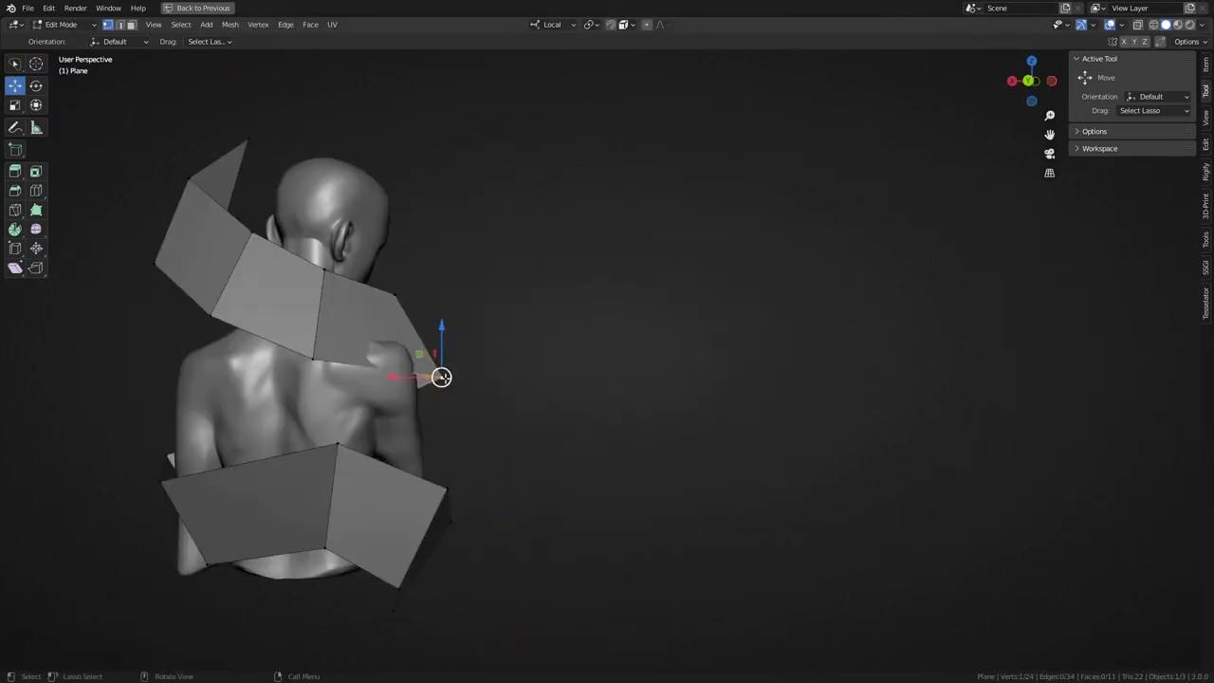
drag(439, 374, 363, 439)
alt+middle_drag(363, 439, 517, 422)
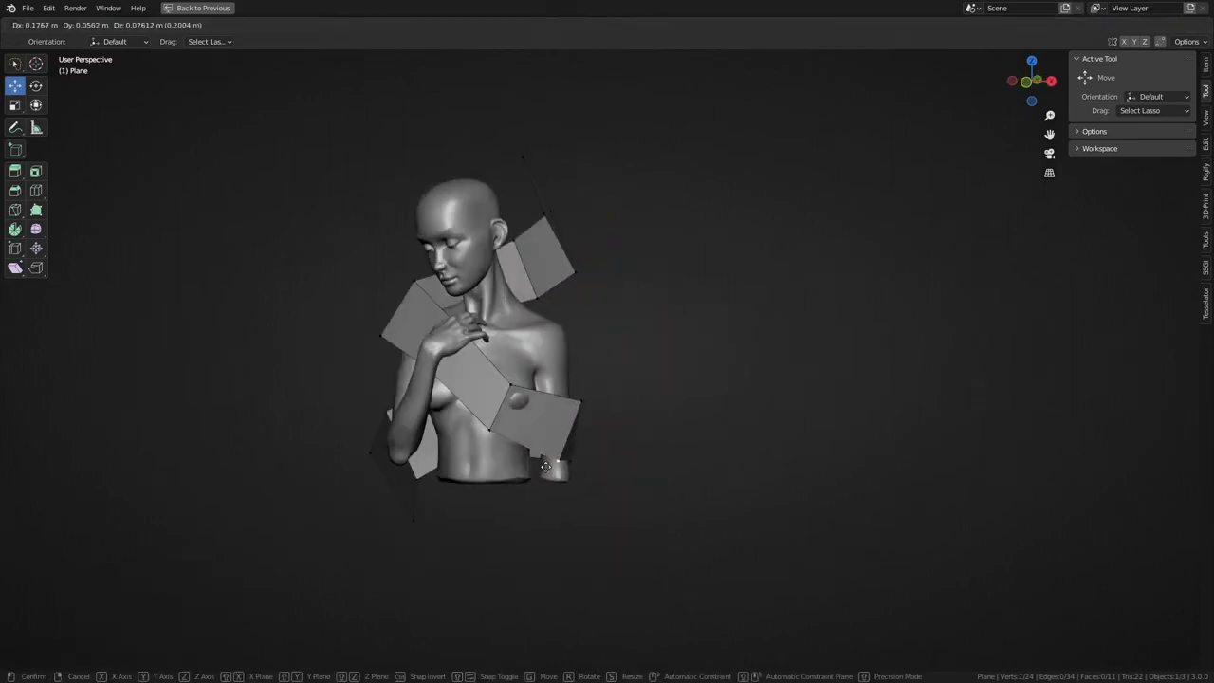
middle_drag(579, 475, 472, 490)
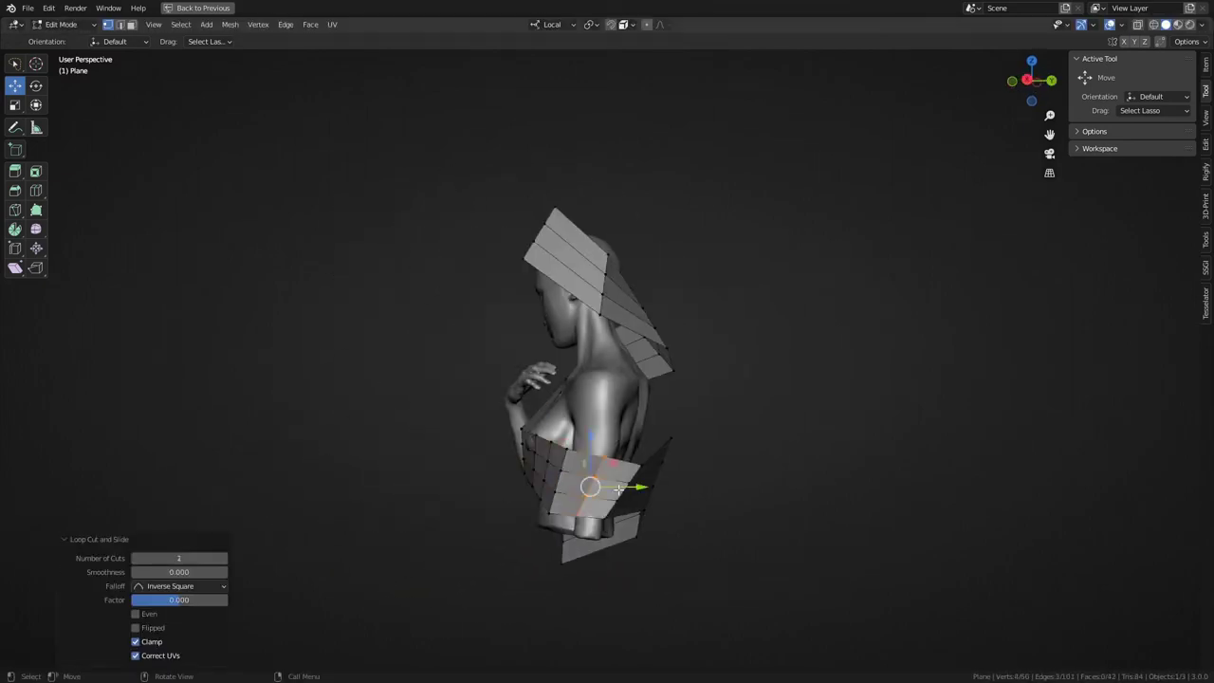
mouse_move(618, 489)
middle_down()
mouse_move(664, 465)
mouse_move(589, 428)
middle_up()
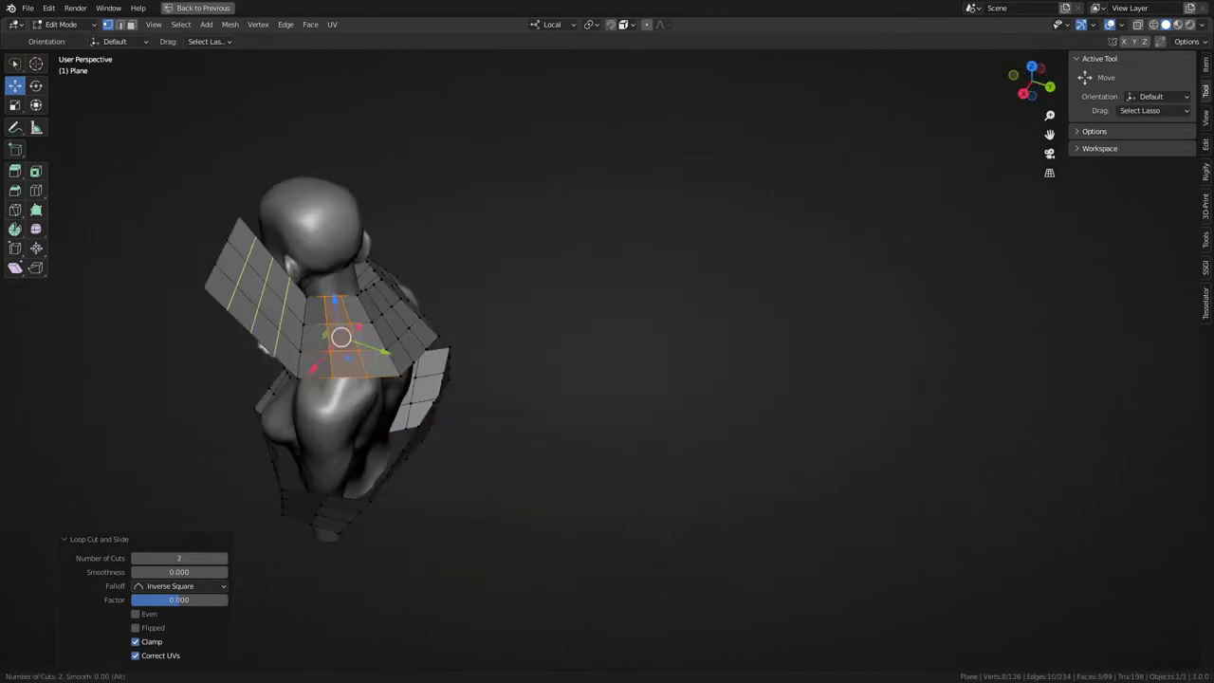
middle_drag(569, 446, 479, 441)
key(ctrl+Tab)
mouse_move(506, 484)
middle_down()
mouse_move(306, 387)
mouse_move(523, 279)
mouse_move(502, 225)
mouse_move(360, 492)
mouse_move(591, 522)
middle_up()
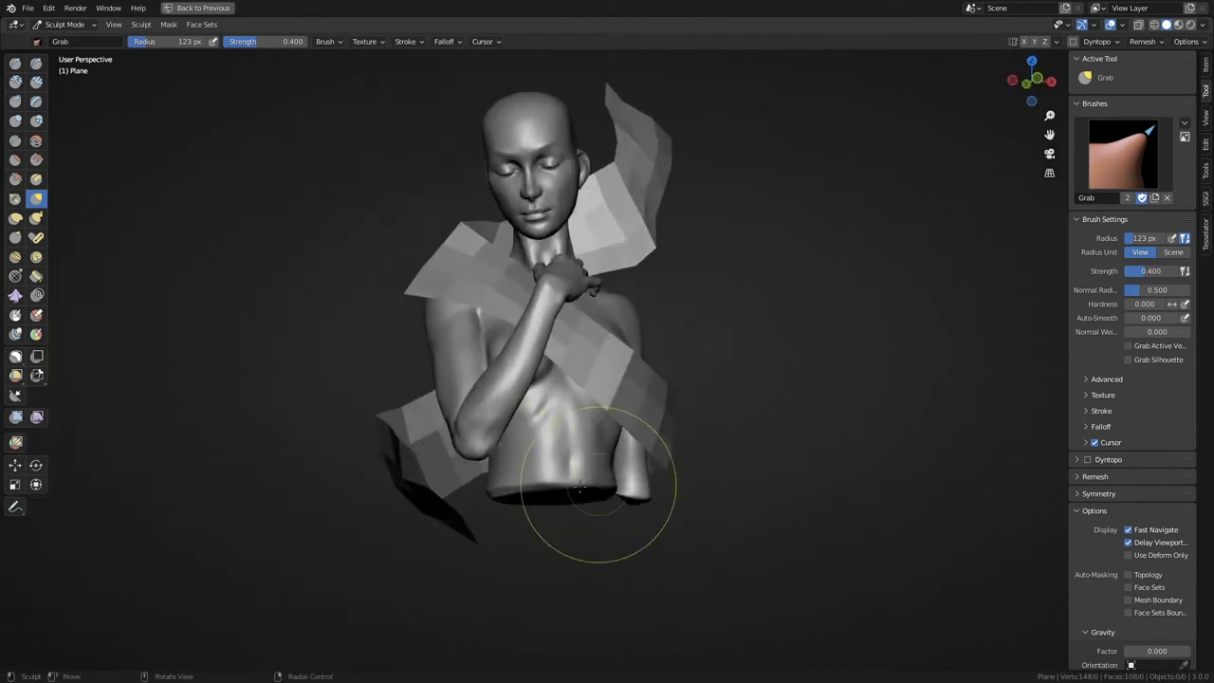
Step: Zoom out and toggle Edit Mode on the body mesh
scroll(434, 488, down, 2)
key(Tab)
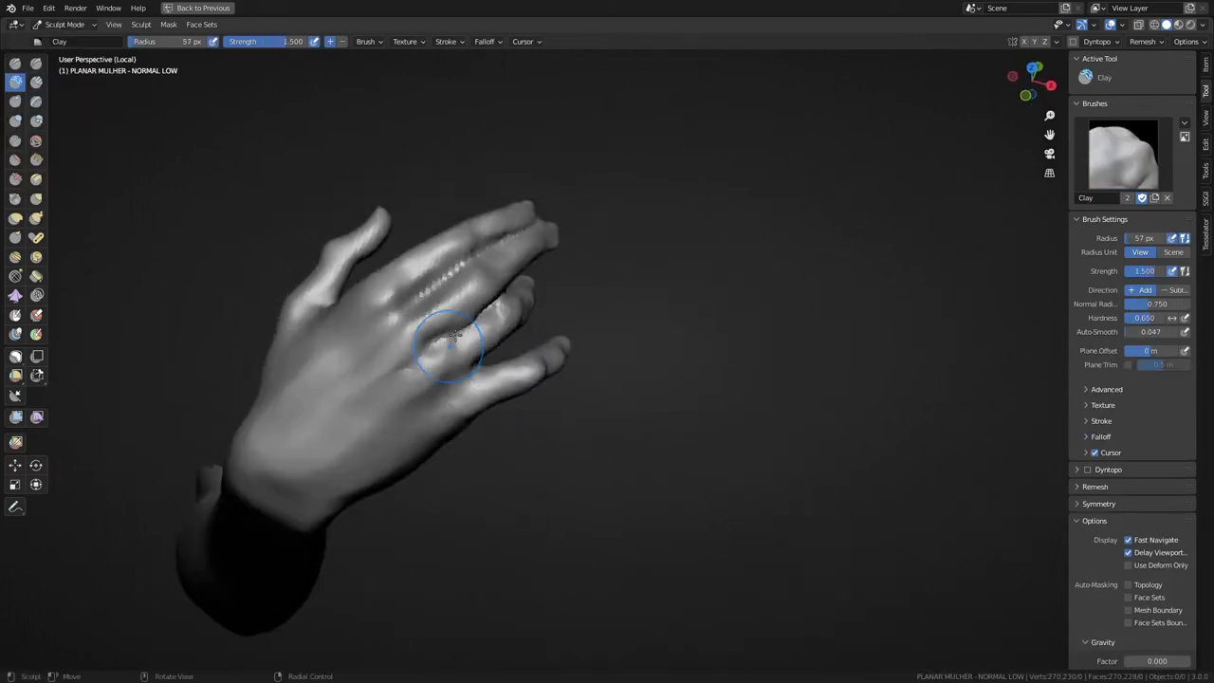
Step: Turn the hand to the palm, exit local view, and reveal the hidden body and cloth wrap
middle_drag(552, 380, 541, 376)
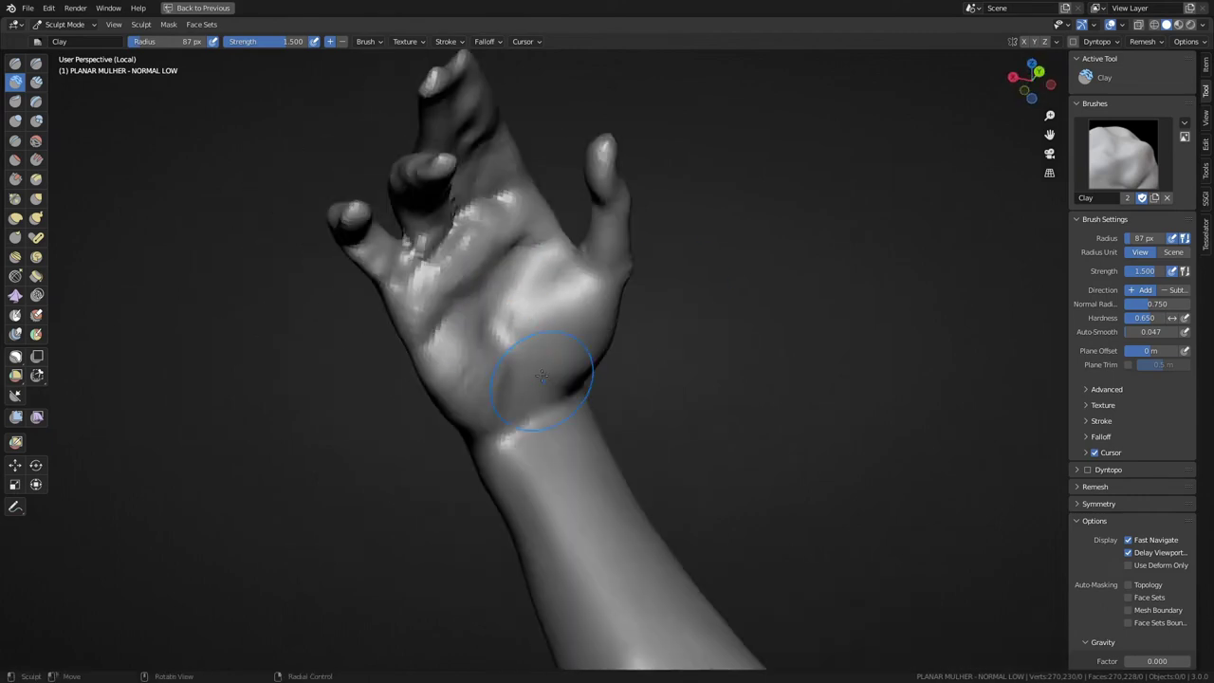
key(KP_Divide)
key(h)
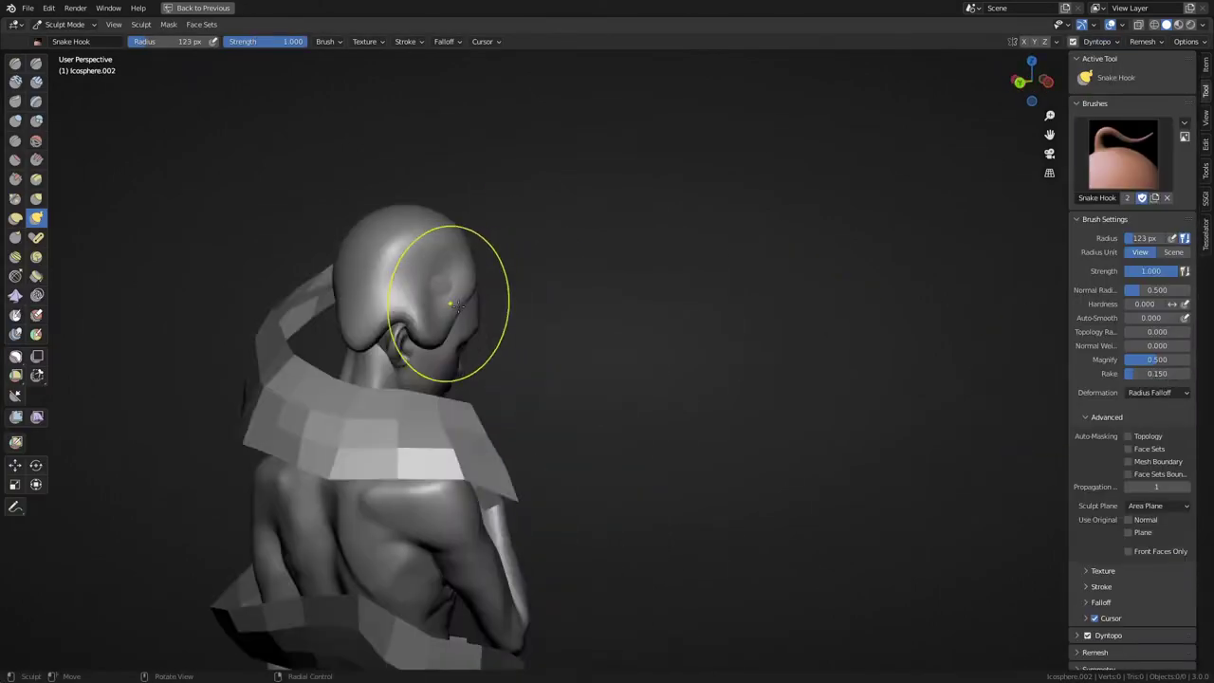
Step: Pull a lock of hair down across the cheek using Clay, Inflate, Snake Hook and Grab
mouse_move(411, 327)
middle_down()
mouse_move(501, 379)
mouse_move(575, 328)
middle_up()
middle_drag(580, 387, 498, 360)
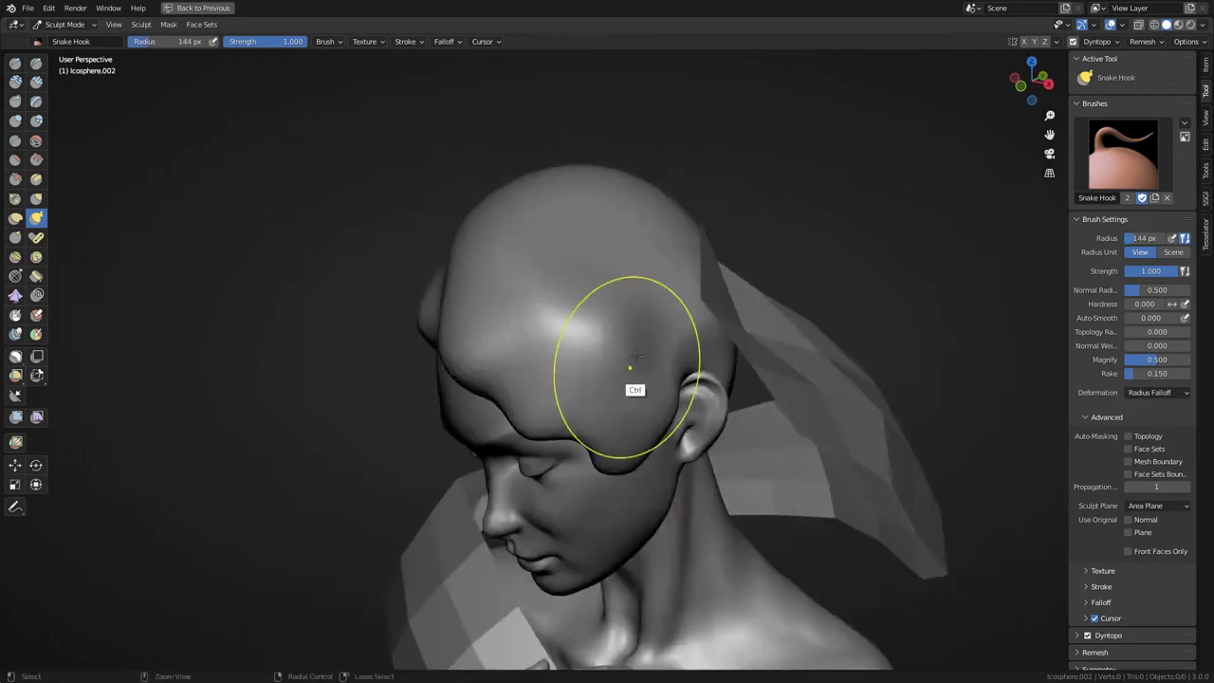
key(c)
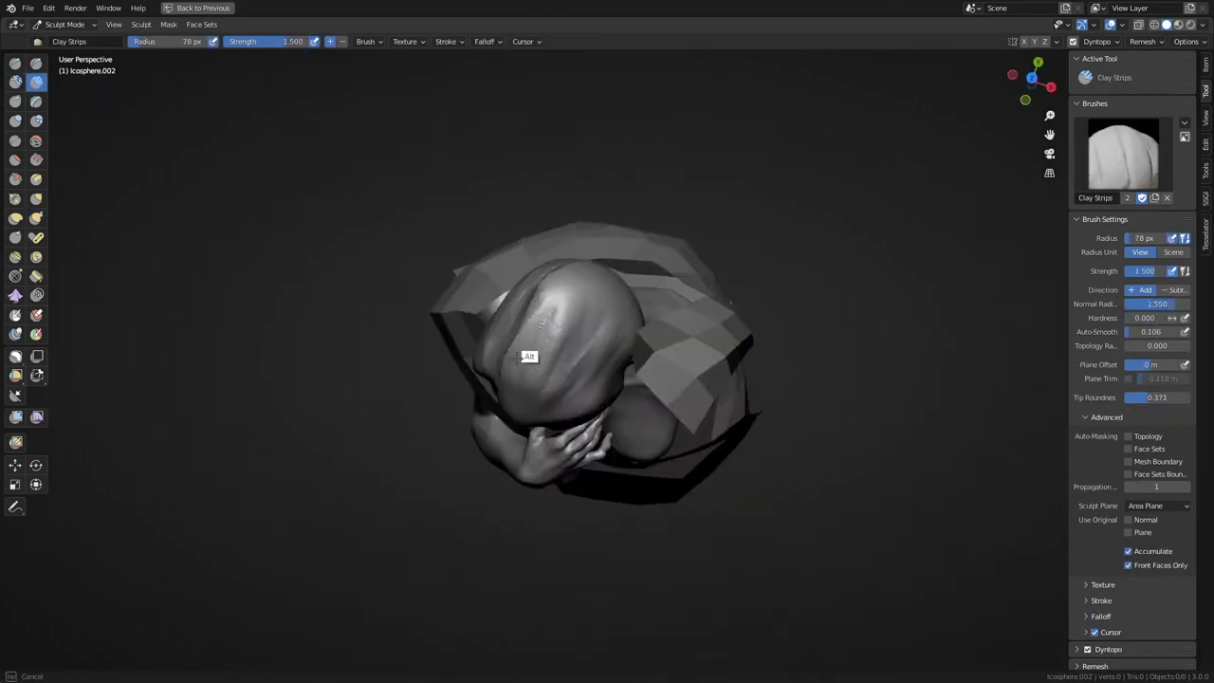
mouse_move(446, 364)
middle_down()
mouse_move(339, 312)
mouse_move(568, 348)
mouse_move(607, 434)
mouse_move(523, 284)
mouse_move(516, 456)
mouse_move(483, 407)
mouse_move(600, 427)
mouse_move(490, 339)
middle_up()
key(i)
key(k)
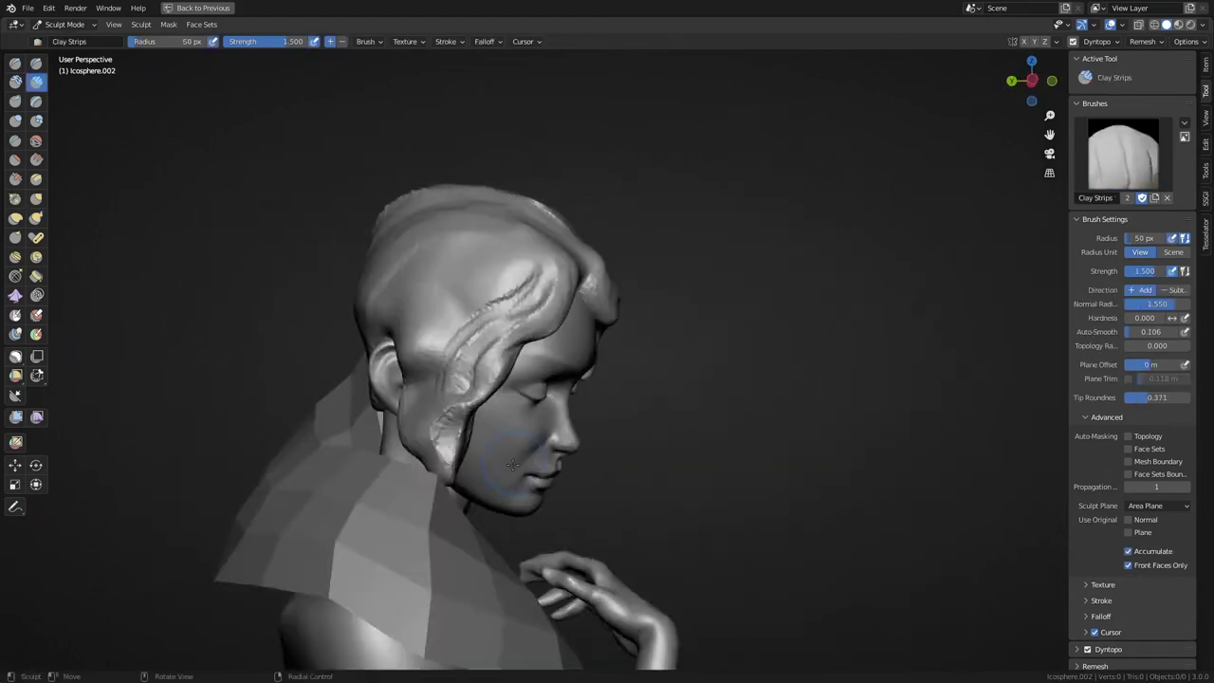
key(g)
mouse_move(445, 336)
middle_down()
mouse_move(380, 185)
mouse_move(589, 248)
mouse_move(465, 374)
middle_up()
key(i)
middle_drag(482, 440, 496, 429)
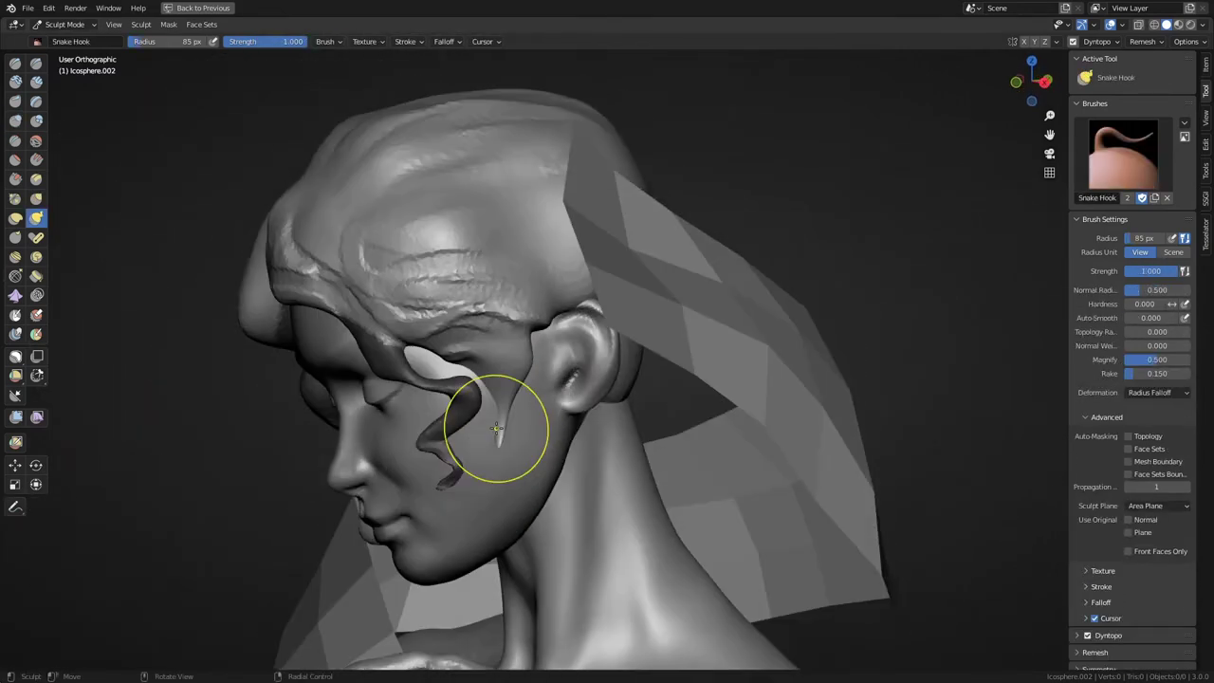
Step: Swirl the hair near the temple with Clay Strips and enlarge the Snake Hook brush
mouse_move(476, 374)
middle_down()
mouse_move(408, 360)
mouse_move(516, 295)
mouse_move(465, 313)
mouse_move(417, 293)
middle_up()
key(c)
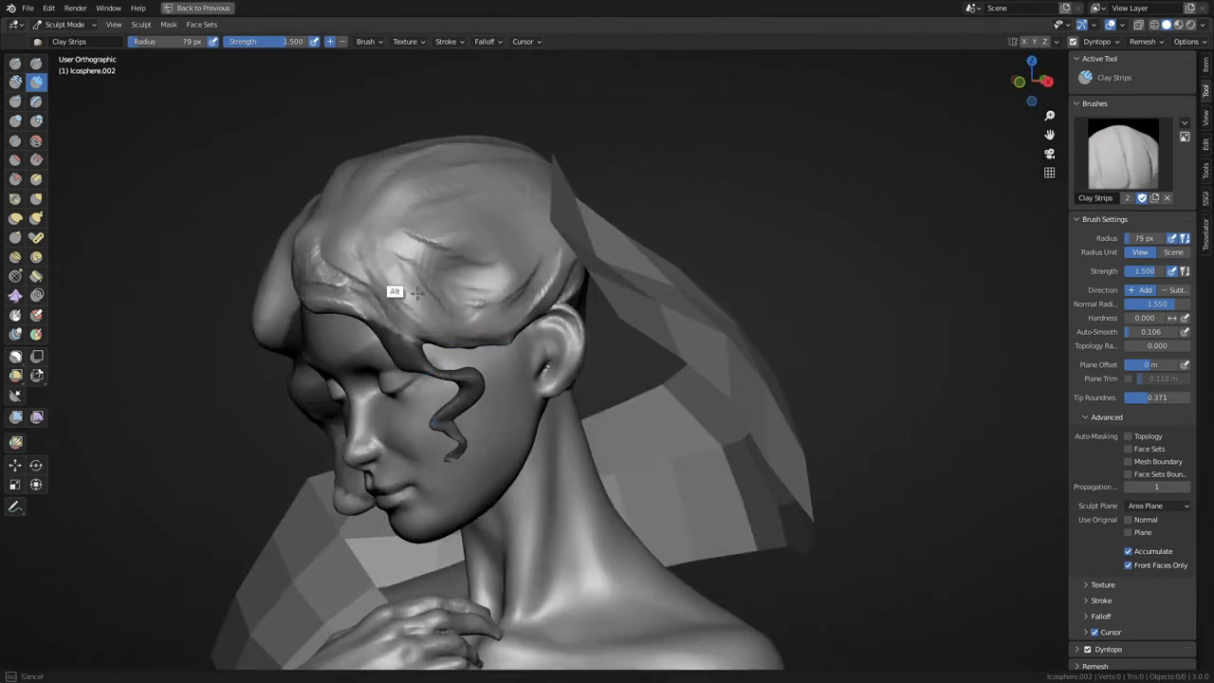
drag(533, 302, 493, 297)
shift+middle_drag(492, 300, 486, 276)
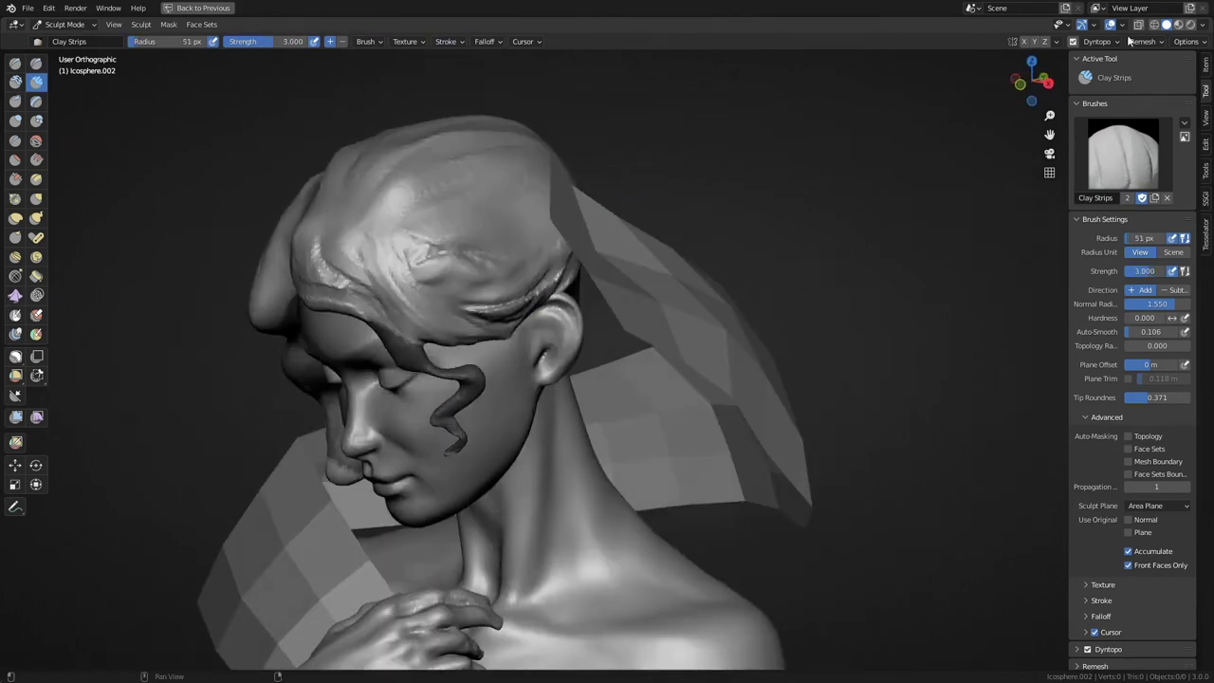
mouse_move(404, 284)
middle_down()
mouse_move(420, 271)
mouse_move(547, 319)
mouse_move(454, 380)
middle_up()
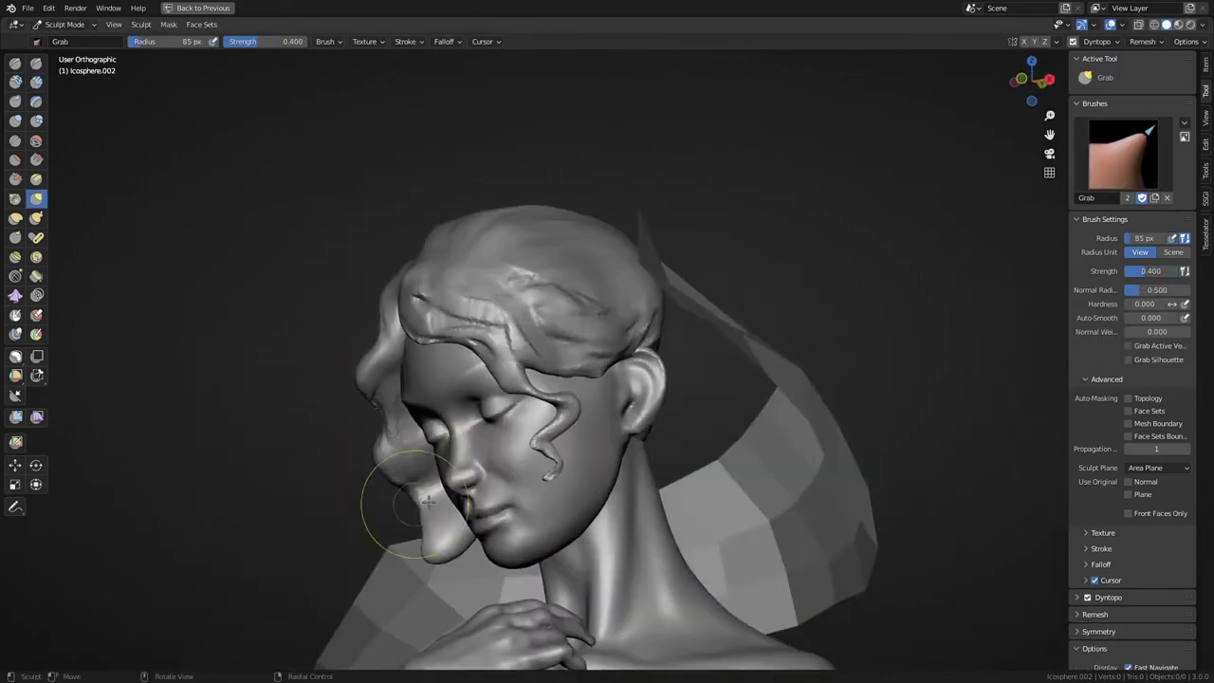
key(k)
mouse_move(581, 443)
middle_down()
mouse_move(597, 450)
mouse_move(569, 445)
mouse_move(583, 434)
mouse_move(561, 481)
mouse_move(577, 496)
mouse_move(607, 415)
mouse_move(607, 387)
mouse_move(588, 375)
mouse_move(550, 389)
mouse_move(482, 457)
middle_up()
key(f)
click(576, 367)
Step: Refine the hair locks with Clay Strips, Draw Sharp, Snake Hook and Scrape, then return to Object Mode
key(c)
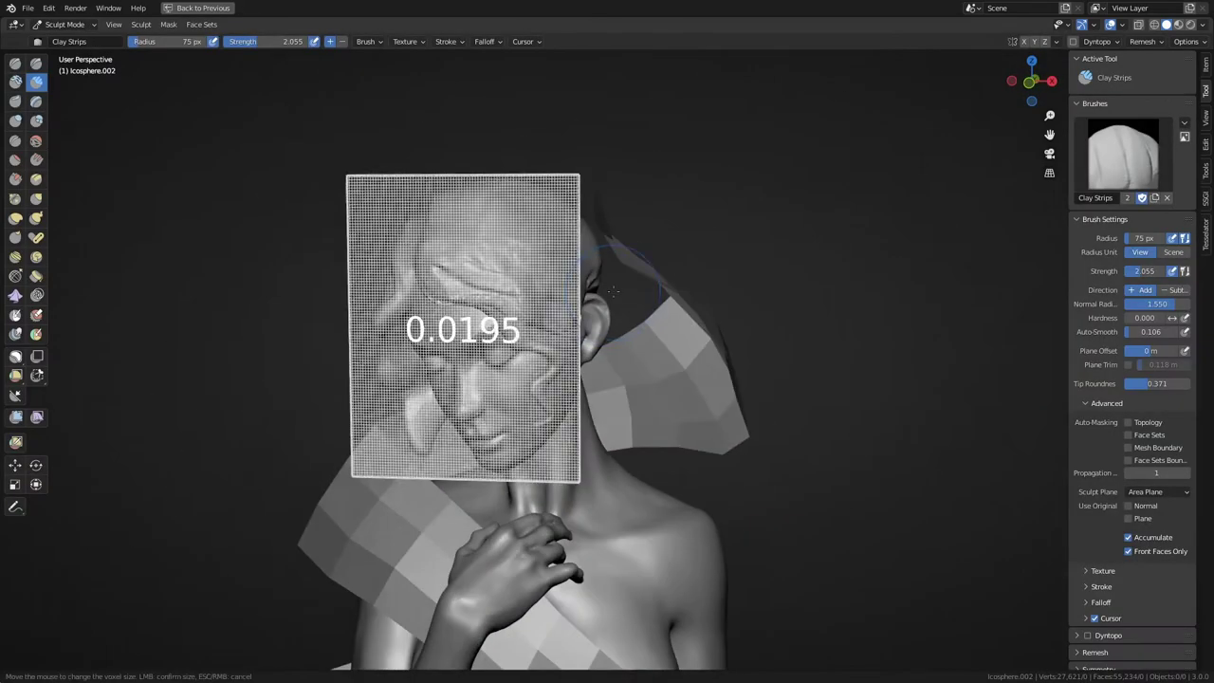
mouse_move(525, 375)
middle_down()
mouse_move(631, 348)
mouse_move(408, 256)
mouse_move(536, 484)
middle_up()
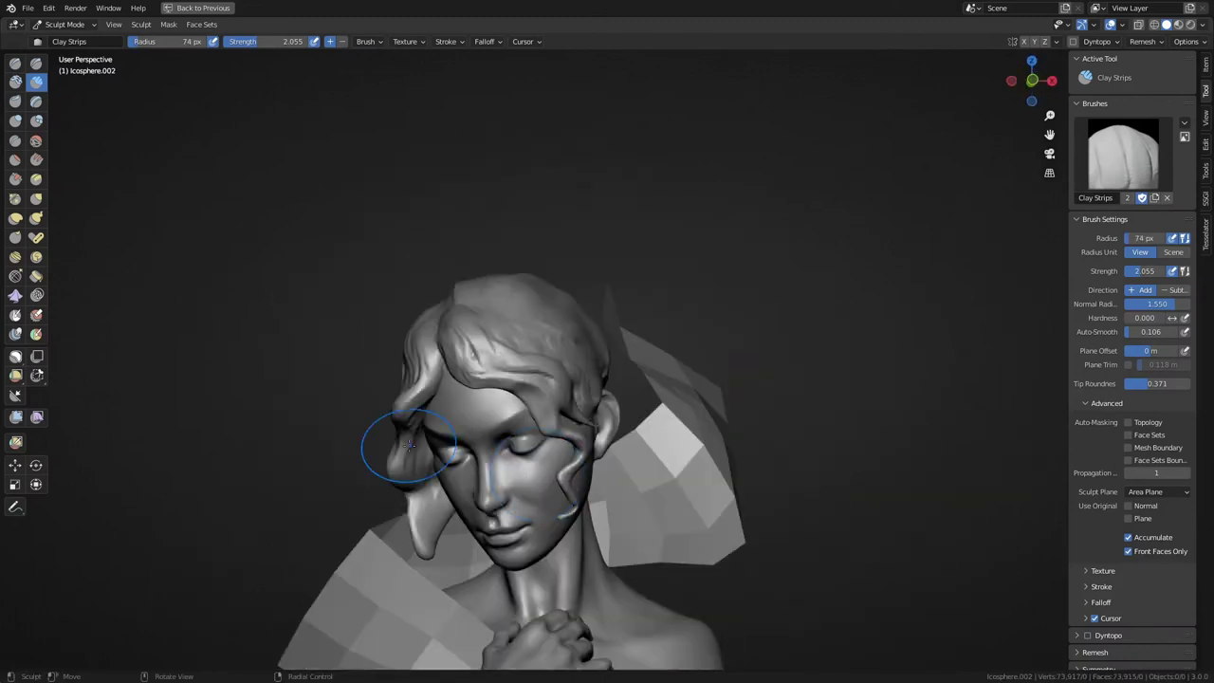
mouse_move(477, 337)
middle_down()
mouse_move(532, 284)
mouse_move(541, 199)
mouse_move(555, 257)
mouse_move(520, 373)
middle_up()
key(shift+x)
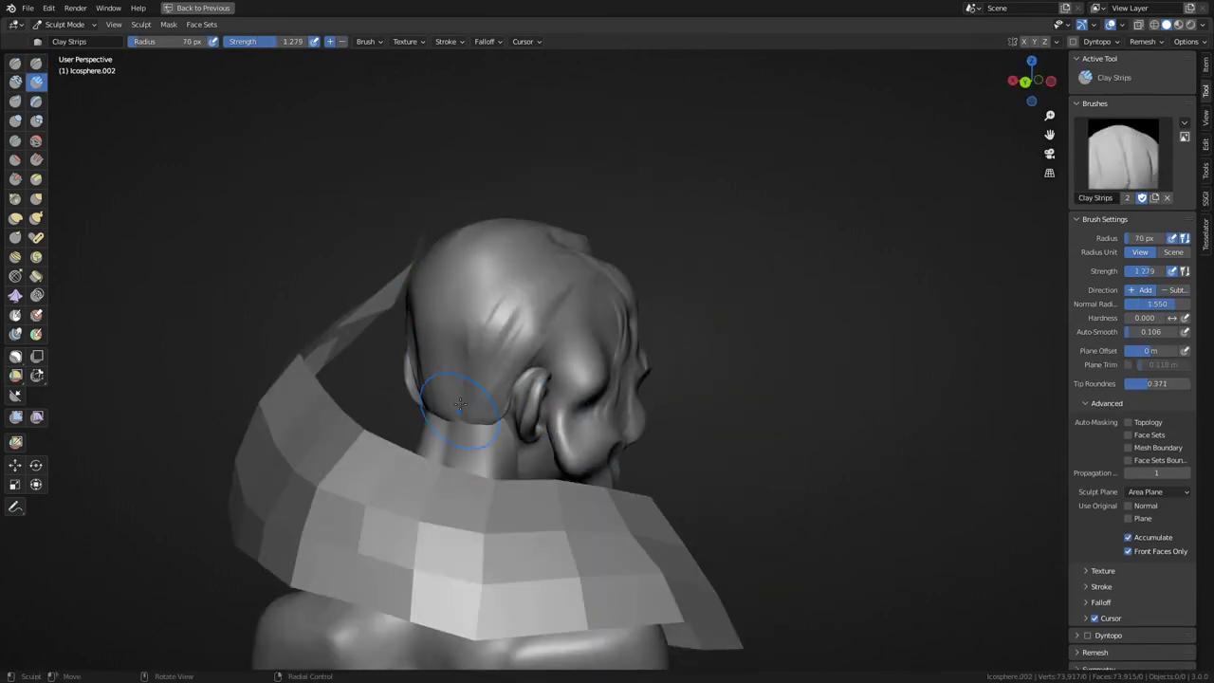
middle_drag(459, 403, 657, 366)
mouse_move(637, 475)
middle_down()
mouse_move(607, 446)
mouse_move(560, 460)
mouse_move(588, 465)
mouse_move(594, 417)
mouse_move(556, 266)
mouse_move(493, 341)
mouse_move(408, 379)
mouse_move(484, 399)
mouse_move(997, 393)
mouse_move(721, 361)
mouse_move(646, 334)
middle_up()
key(k)
key(shift+t)
key(c)
key(ctrl+Tab)
Step: Add a sphere, move it onto the top of the head, and sculpt it into a bun with clay
click(1088, 274)
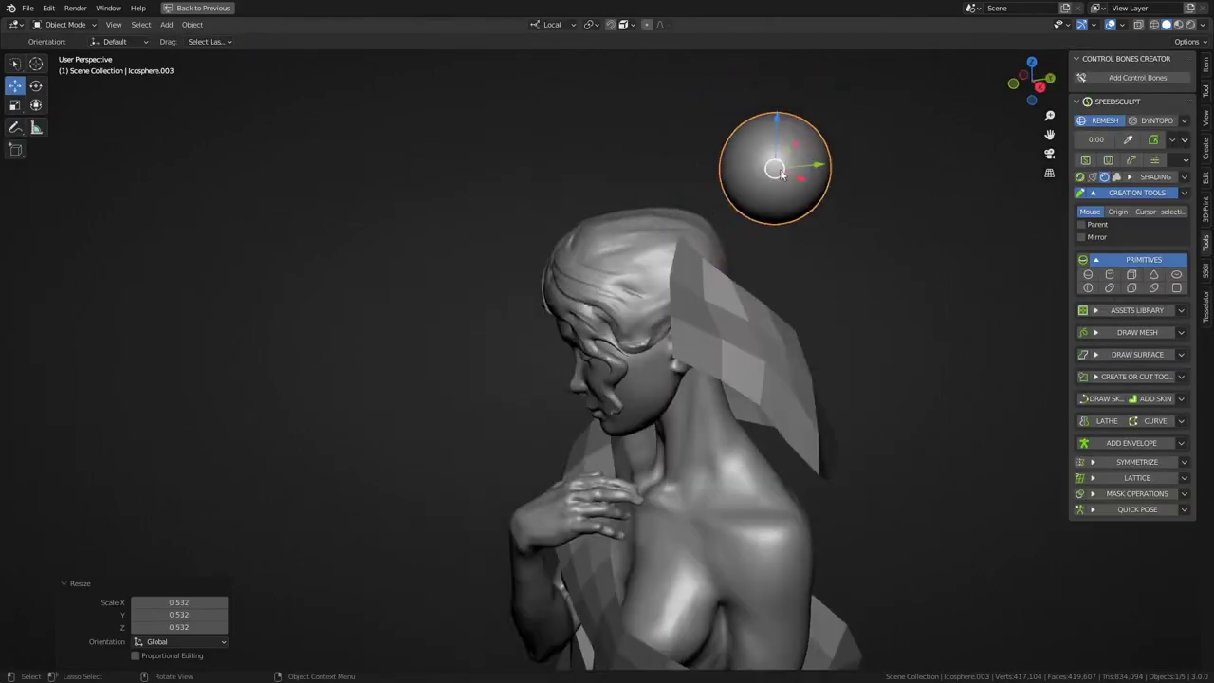
key(g)
mouse_move(775, 168)
middle_down()
mouse_move(509, 263)
mouse_move(556, 412)
mouse_move(741, 289)
mouse_move(722, 328)
mouse_move(497, 343)
mouse_move(455, 323)
middle_up()
click(541, 286)
key(ctrl+Tab)
drag(455, 323, 475, 304)
mouse_move(475, 303)
middle_down()
mouse_move(392, 354)
mouse_move(618, 238)
mouse_move(627, 427)
middle_up()
key(f)
click(420, 319)
Step: Select the cloth wrap plane and save the file
key(ctrl+Tab)
click(627, 434)
key(ctrl+s)
key(ctrl+space)
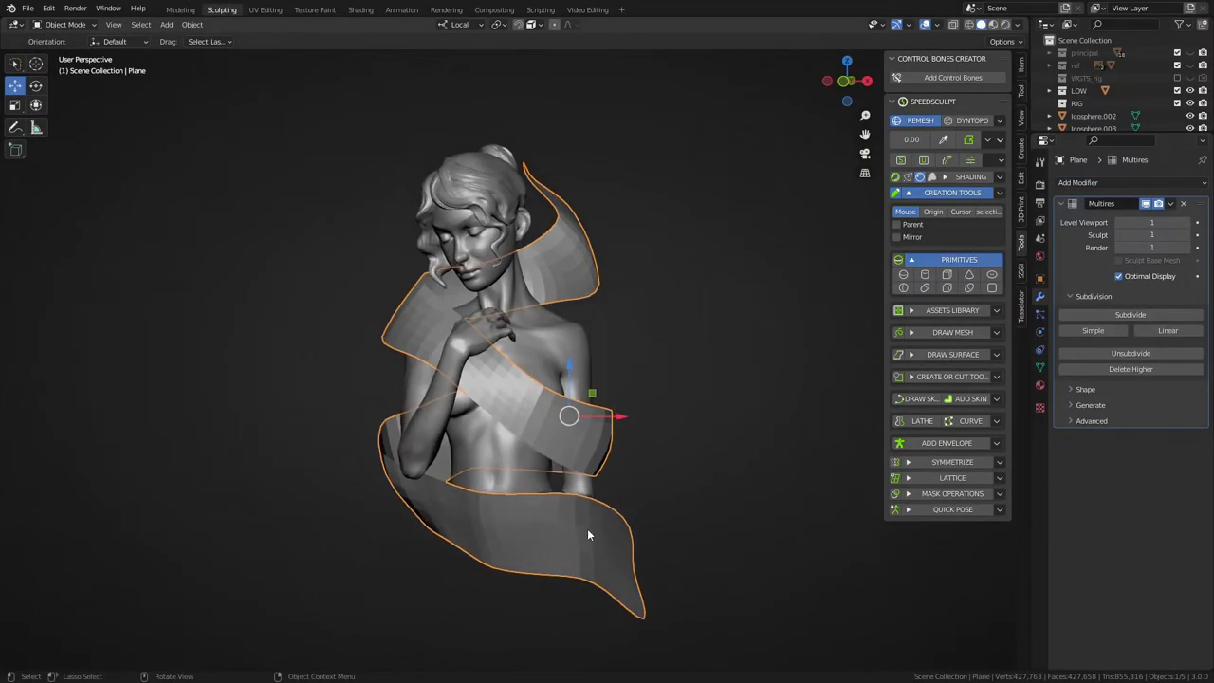
mouse_move(587, 536)
middle_down()
mouse_move(645, 541)
mouse_move(588, 525)
middle_up()
Step: Raise the cloth wrap's subdivision to level 3 and start sculpting it
key(ctrl+3)
scroll(607, 474, up, 4)
scroll(635, 444, up, 2)
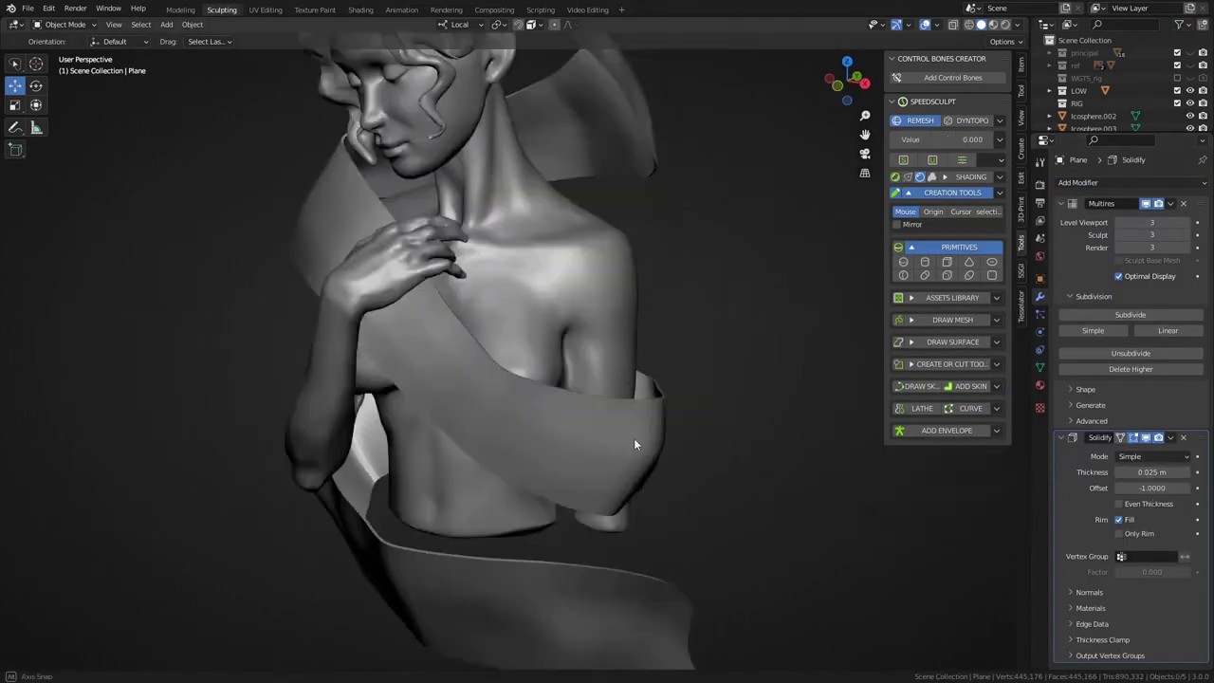
scroll(634, 444, down, 5)
middle_drag(633, 444, 595, 481)
key(ctrl+Tab)
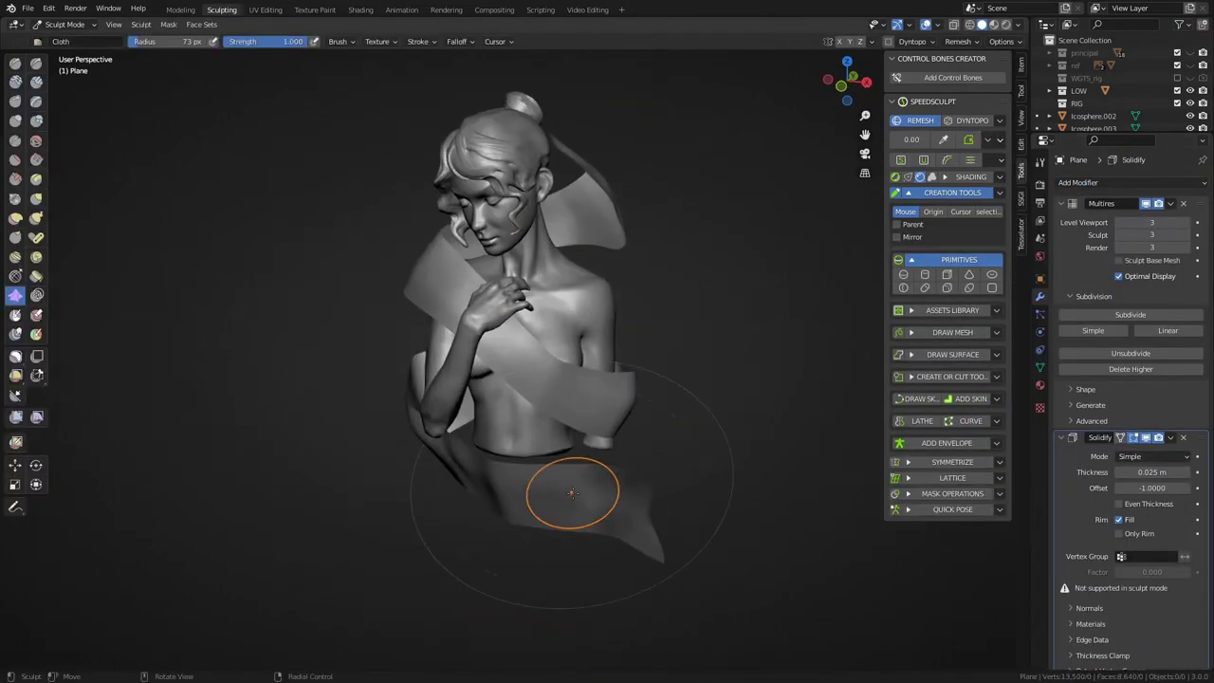
Step: Maximize the viewport on the cloth wrap and set the Cloth brush strength to about half
key(ctrl+space)
scroll(607, 455, up, 3)
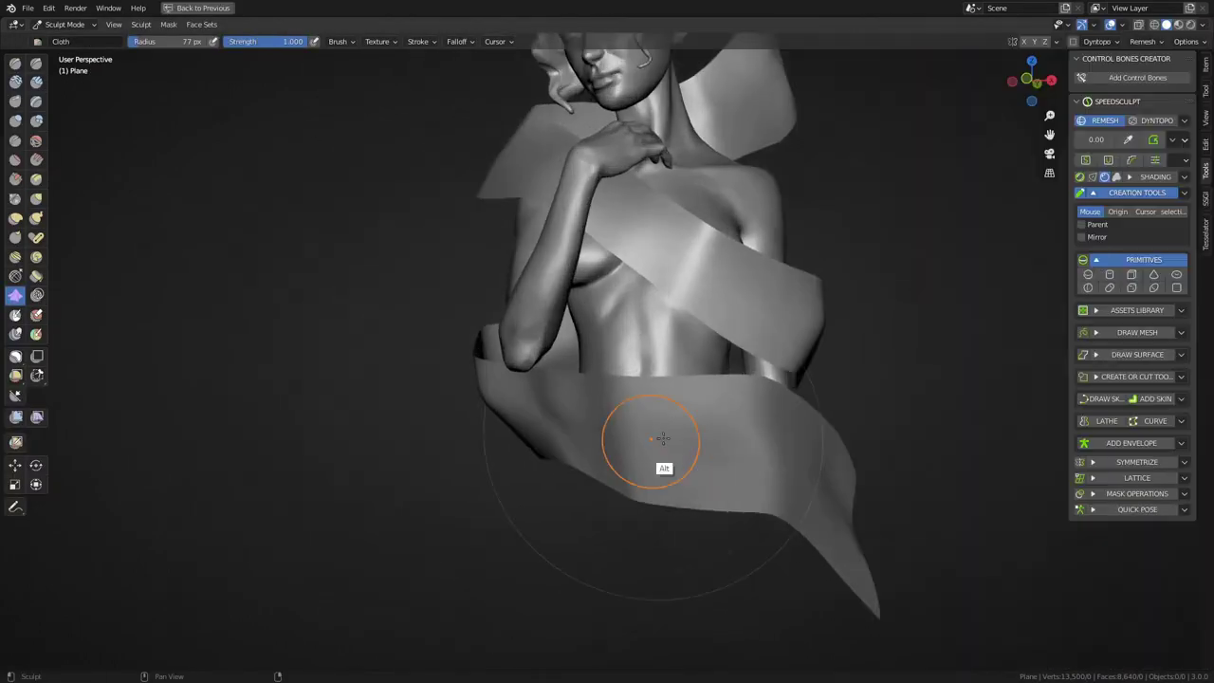
mouse_move(651, 447)
middle_down()
mouse_move(677, 386)
mouse_move(702, 380)
mouse_move(691, 417)
mouse_move(656, 397)
mouse_move(461, 352)
mouse_move(465, 392)
mouse_move(755, 270)
mouse_move(704, 428)
mouse_move(638, 355)
middle_up()
key(shift+f)
click(691, 420)
Step: Orbit to a side view of the figure and switch to the Grab brush
key(ctrl+space)
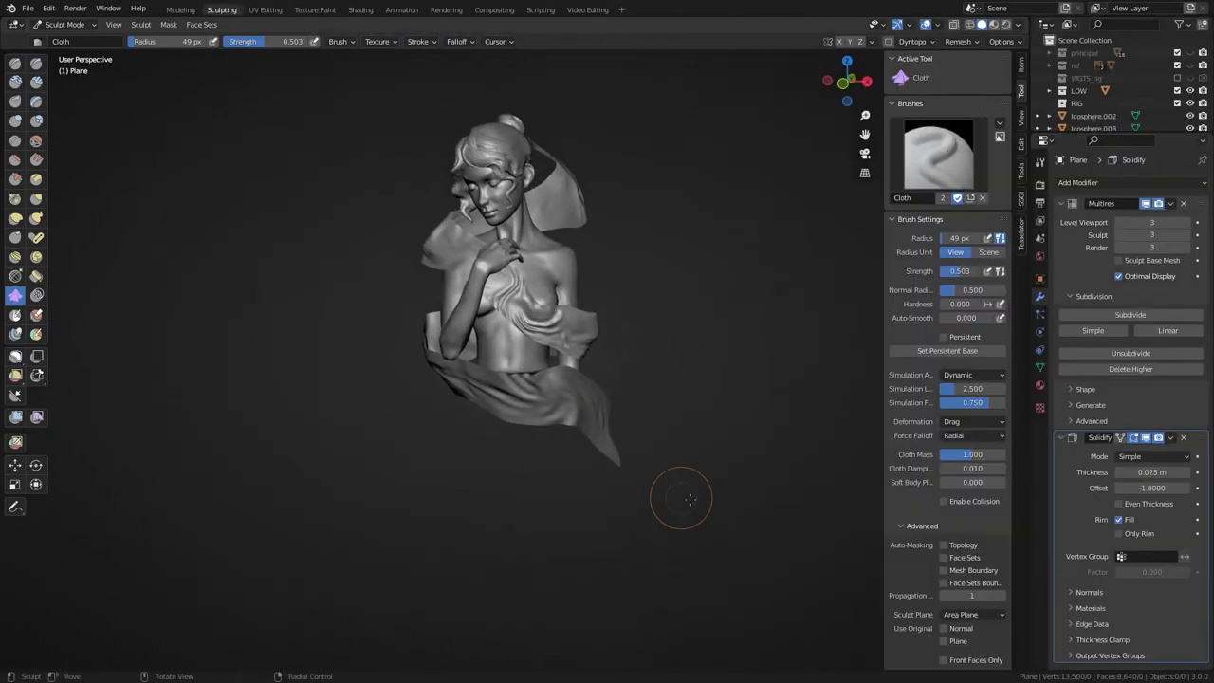
middle_drag(536, 439, 539, 446)
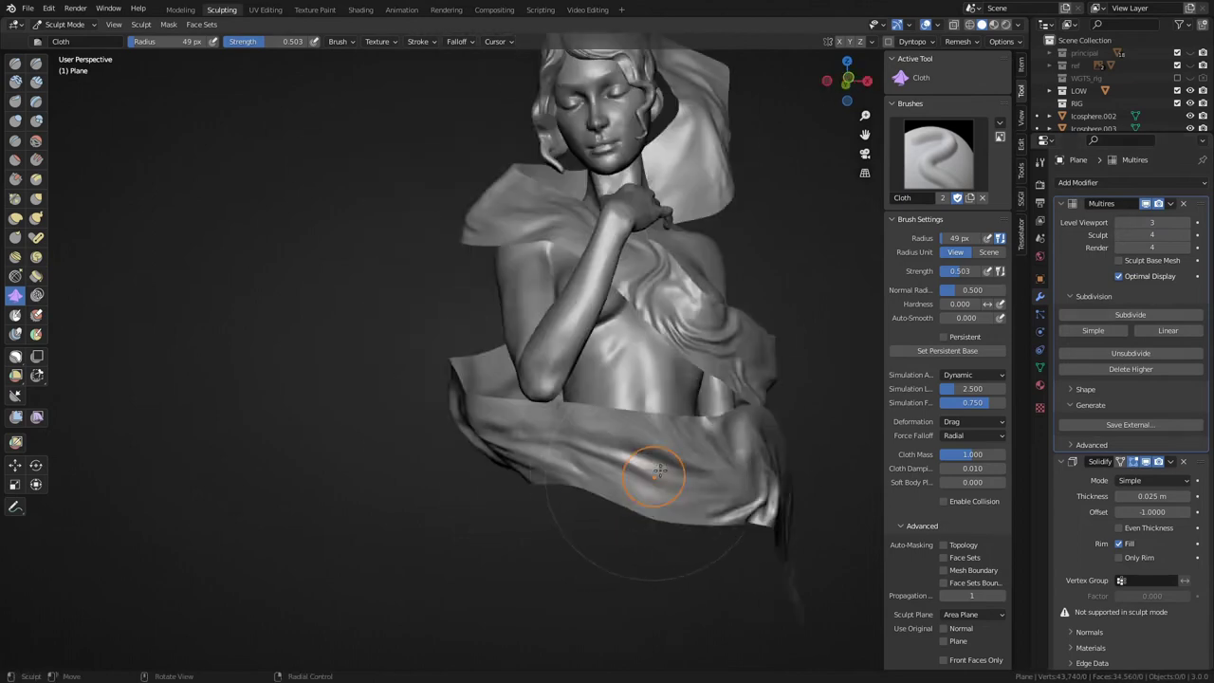
key(ctrl+space)
middle_drag(660, 472, 636, 504)
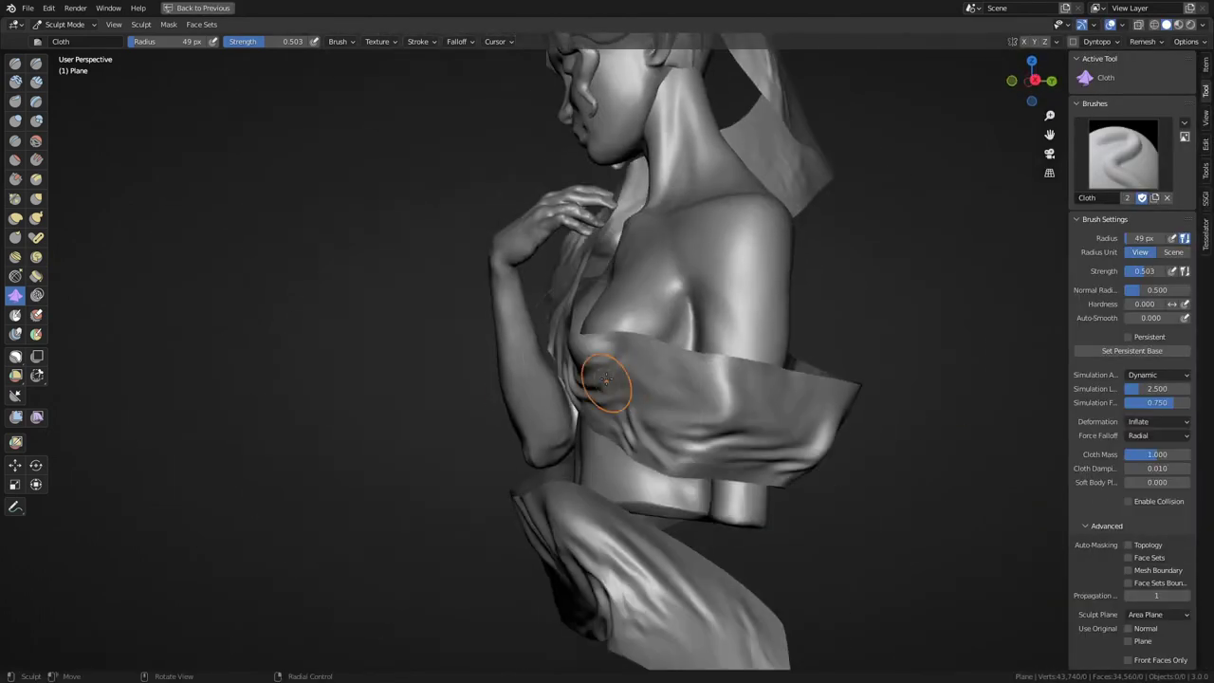
key(g)
Step: Orbit around the figure's front and side, re-entering Sculpt Mode on the cloth plane
mouse_move(619, 434)
middle_down()
mouse_move(631, 362)
mouse_move(351, 218)
middle_up()
mouse_move(748, 453)
middle_down()
mouse_move(591, 271)
mouse_move(636, 569)
mouse_move(650, 433)
middle_up()
scroll(543, 380, up, 3)
middle_drag(542, 380, 488, 380)
key(ctrl+Tab)
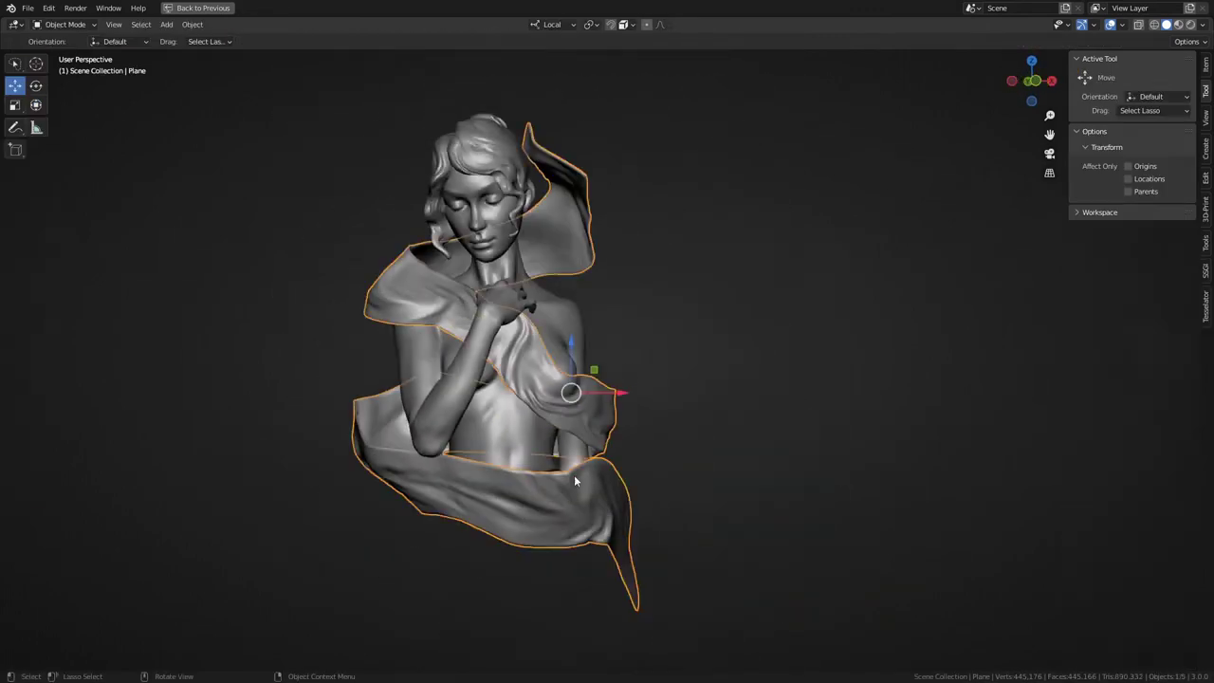
key(ctrl+Tab)
middle_drag(630, 440, 542, 427)
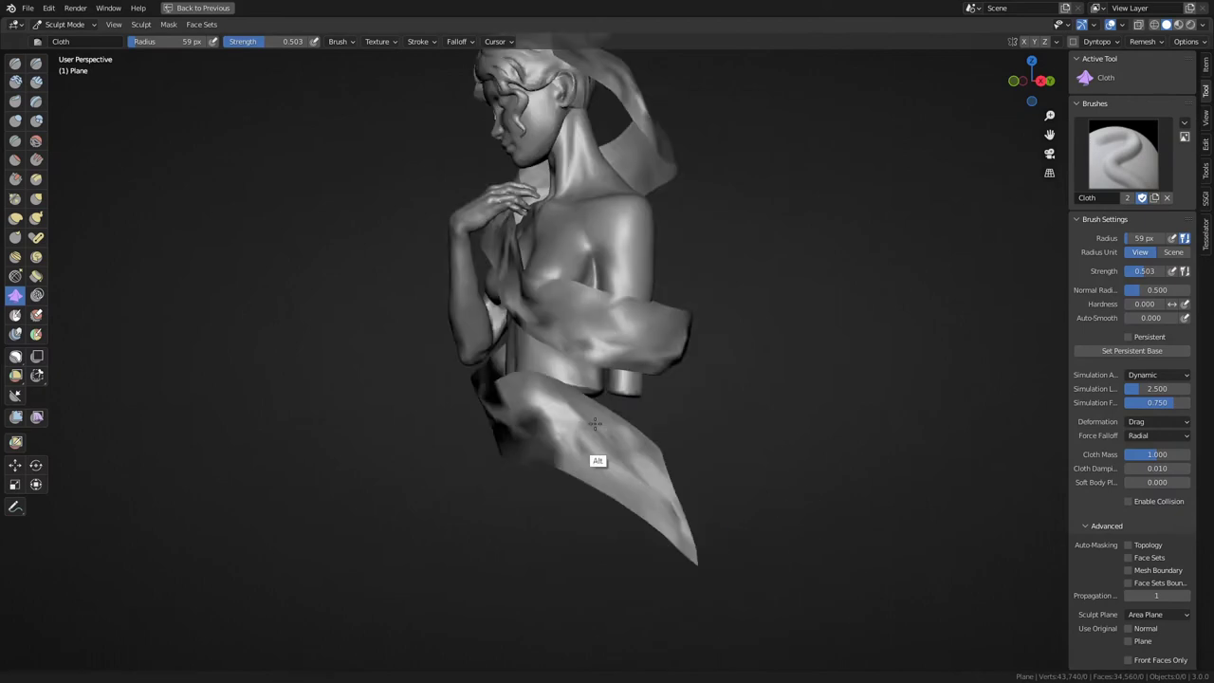
middle_drag(538, 406, 664, 408)
Step: Set the Cloth brush to Grab deformation, 78 px radius and 0.26 strength to drape the folds
click(1158, 422)
click(1147, 435)
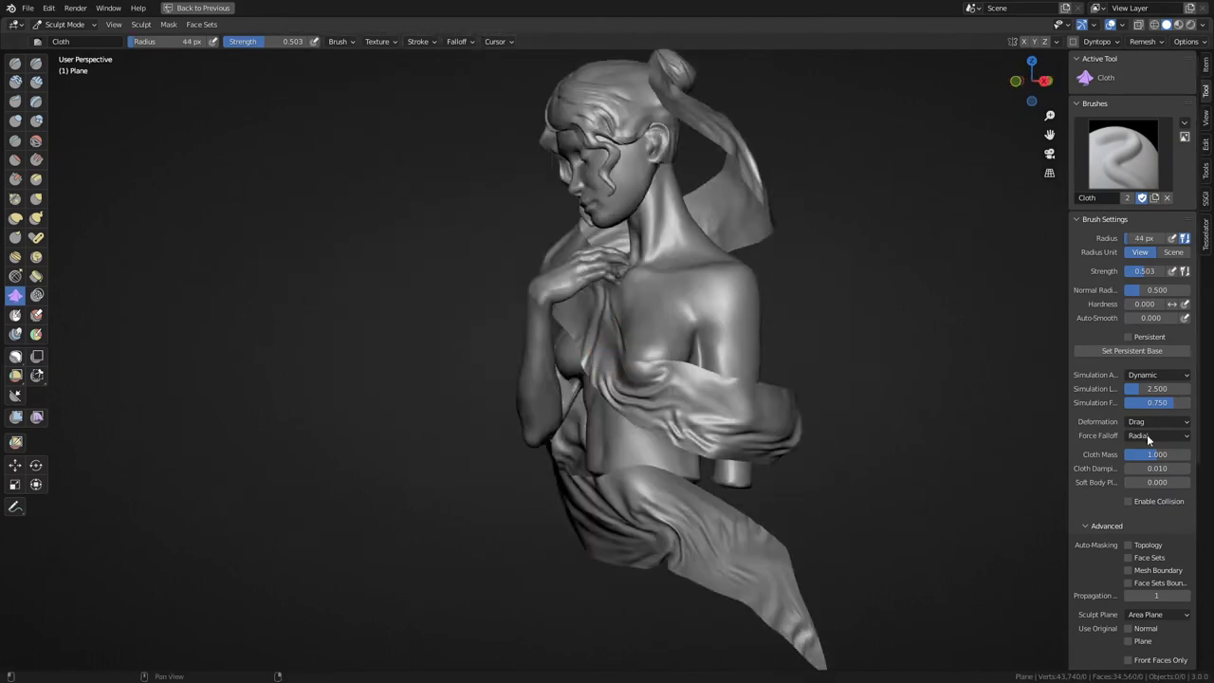
middle_drag(588, 408, 531, 407)
key(shift+f)
click(551, 417)
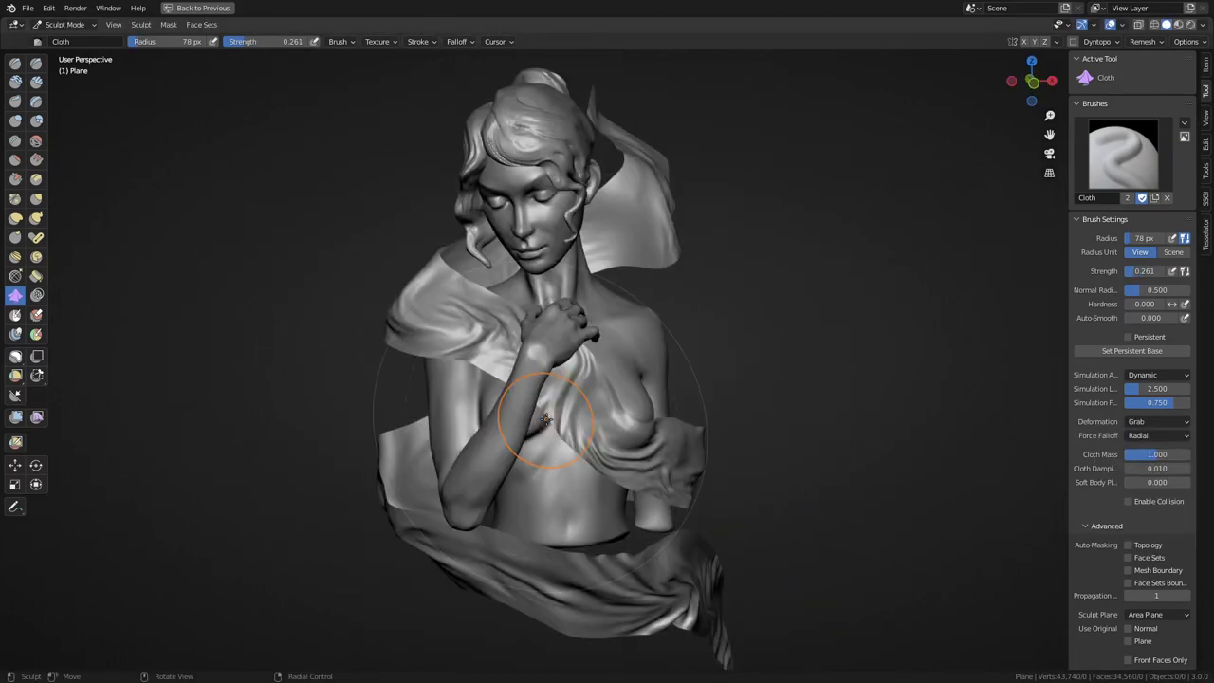
mouse_move(631, 298)
middle_down()
mouse_move(634, 417)
mouse_move(659, 455)
mouse_move(434, 311)
mouse_move(655, 432)
mouse_move(417, 536)
middle_up()
mouse_move(497, 497)
middle_down()
mouse_move(502, 461)
mouse_move(465, 278)
mouse_move(521, 365)
middle_up()
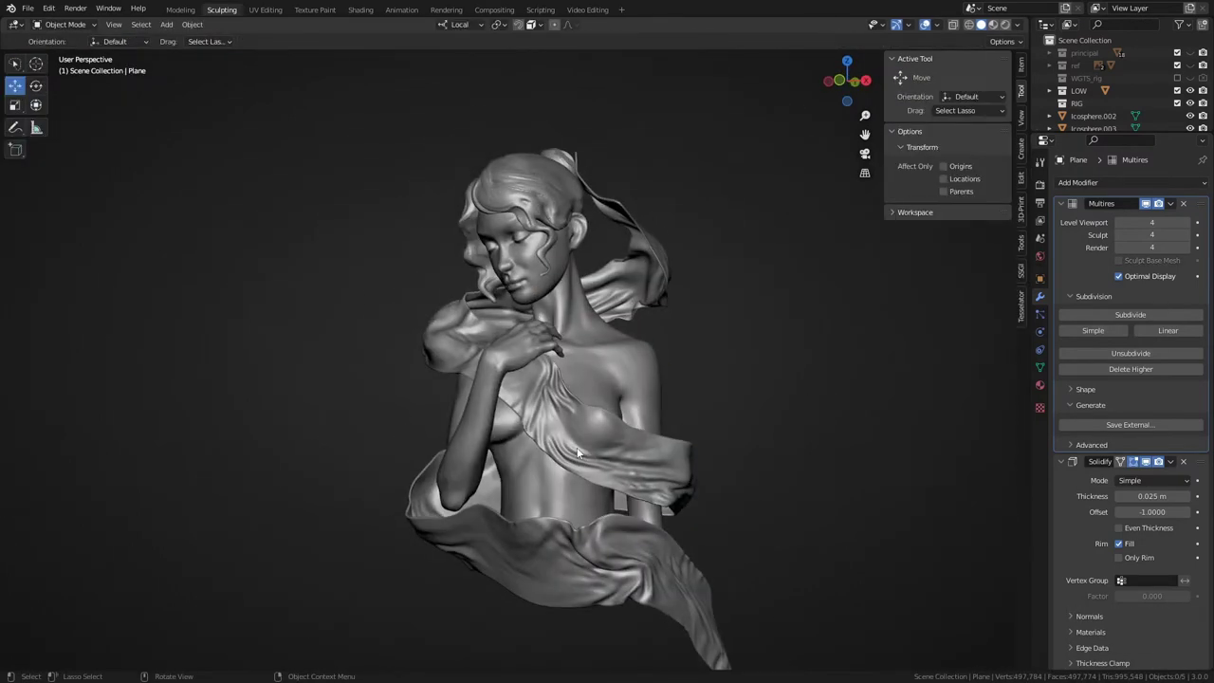
Step: Select the cloth plane, enter Sculpt Mode and zoom in on its folds in a maximized viewport
click(578, 453)
key(ctrl+Tab)
click(623, 534)
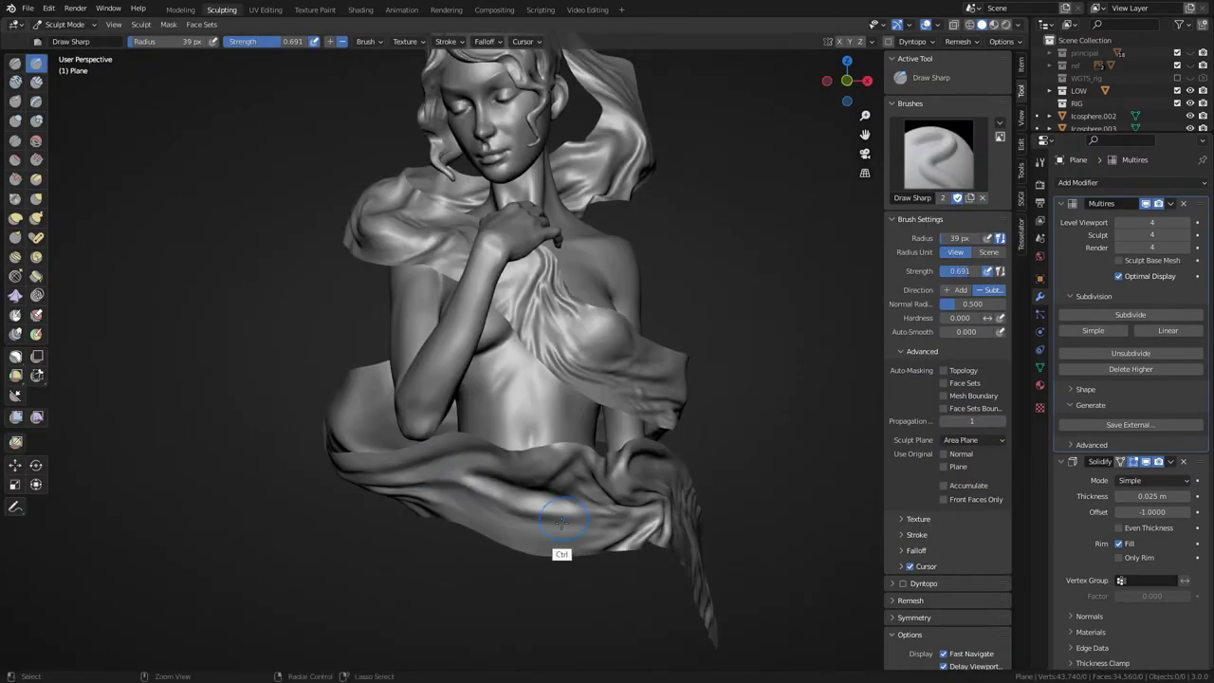
mouse_move(563, 521)
ctrl+middle_down()
mouse_move(569, 463)
mouse_move(401, 387)
mouse_move(458, 514)
ctrl+middle_up()
key(ctrl+space)
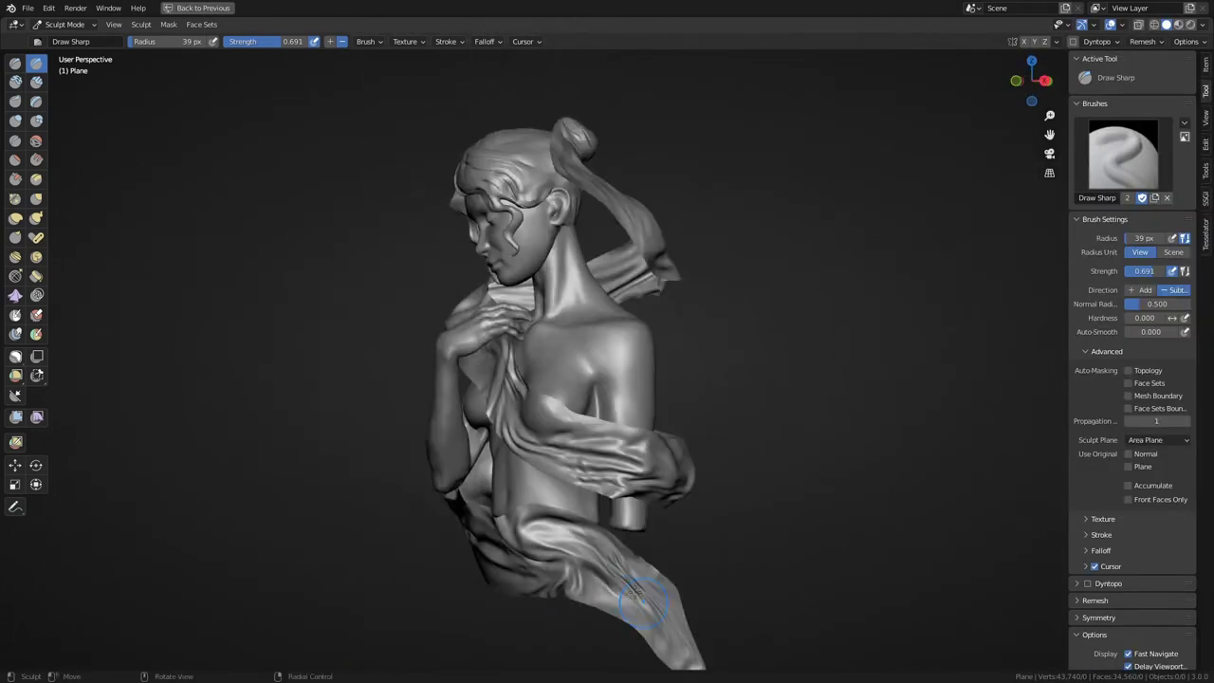
mouse_move(560, 461)
middle_down()
mouse_move(556, 352)
mouse_move(635, 541)
middle_up()
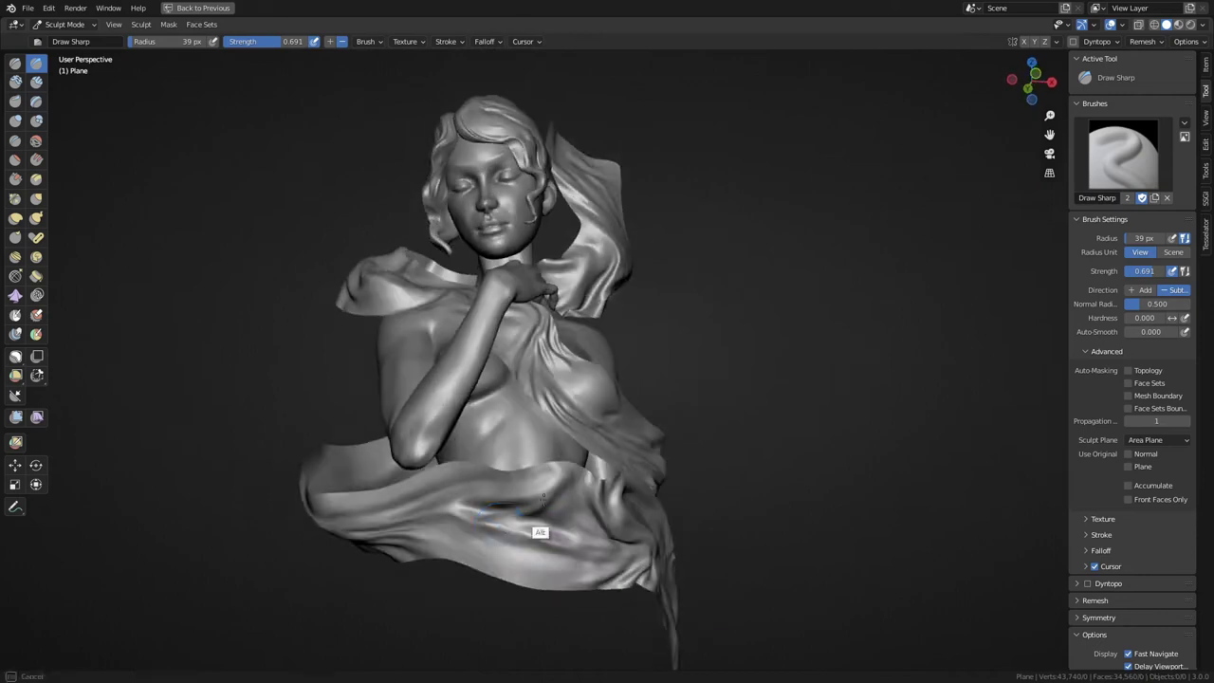
mouse_move(553, 507)
middle_down()
mouse_move(407, 347)
mouse_move(502, 488)
mouse_move(664, 475)
middle_up()
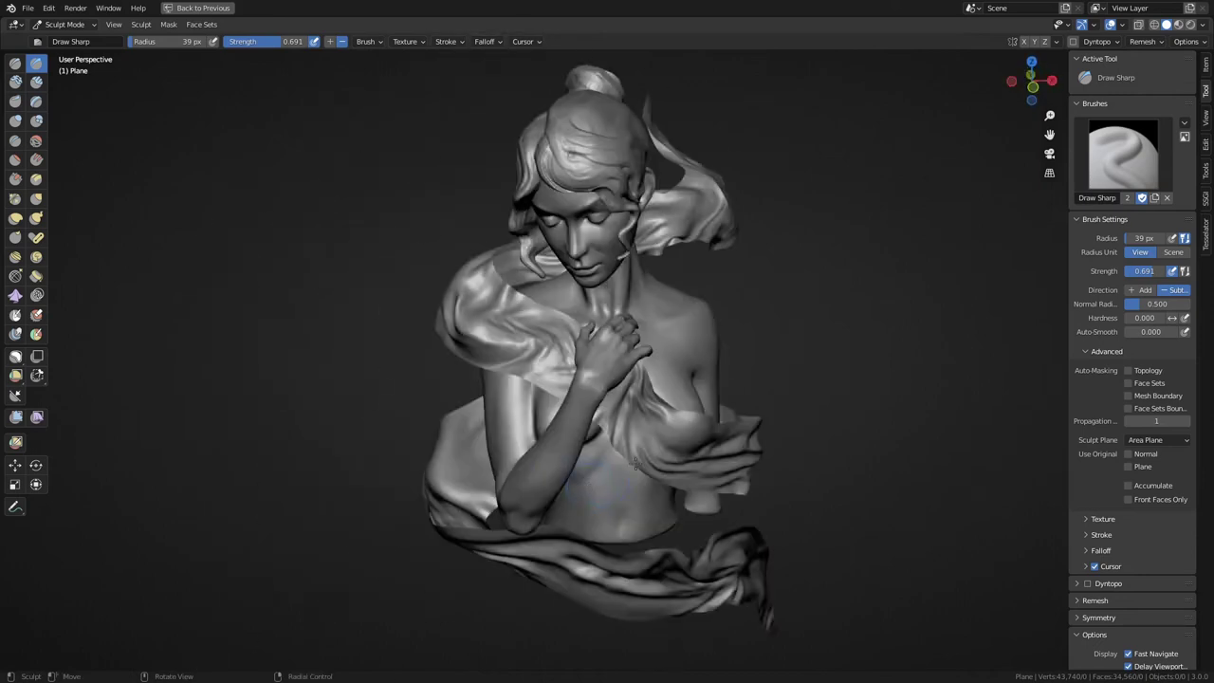
scroll(689, 474, up, 2)
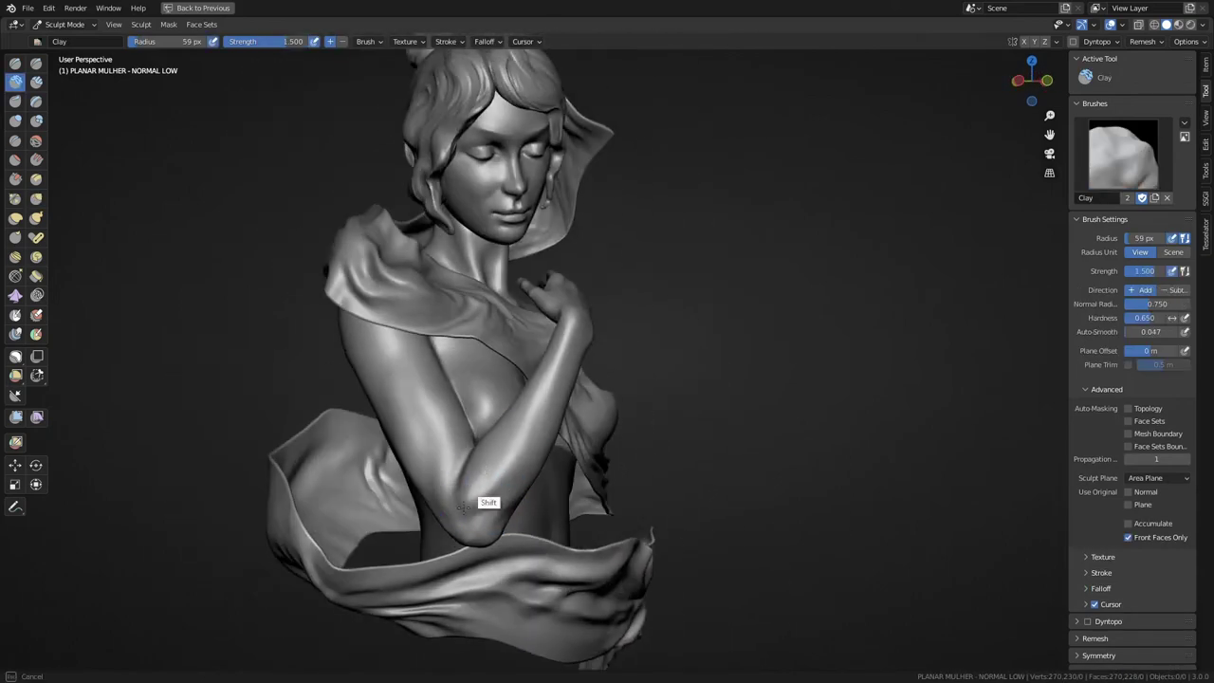
Step: Work the hair curls, checking them from below, the side, the bun at the back and the face
middle_drag(463, 506, 467, 543)
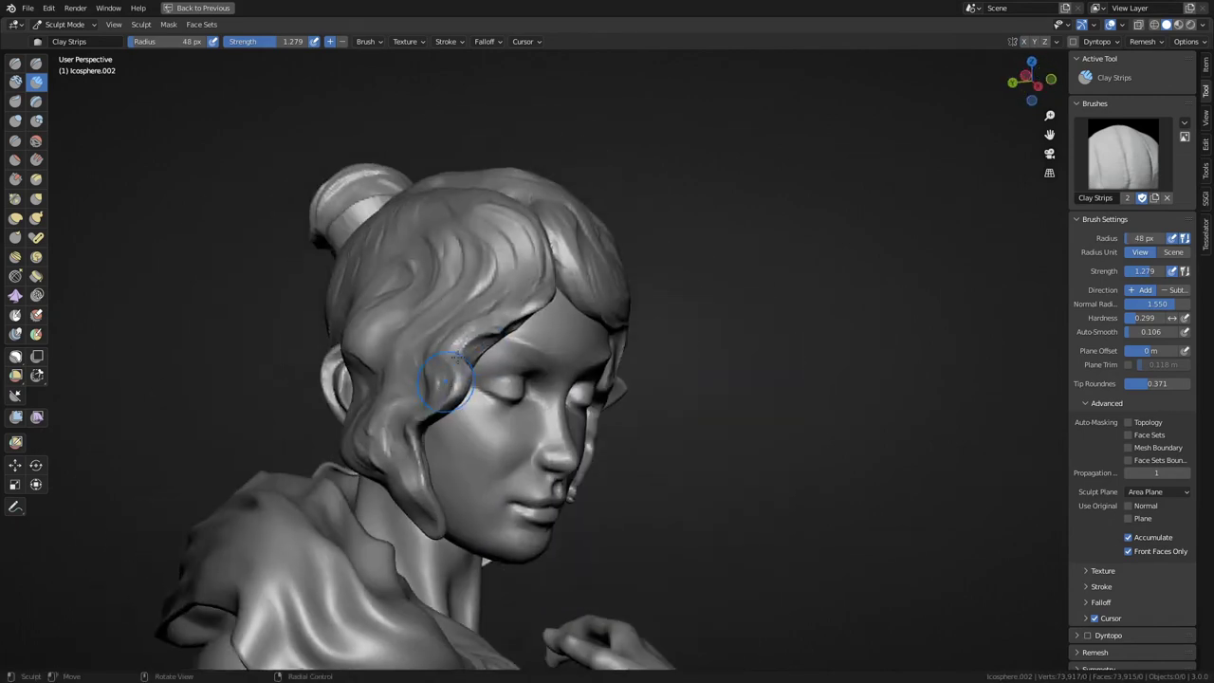
middle_drag(444, 382, 403, 353)
middle_drag(598, 396, 551, 426)
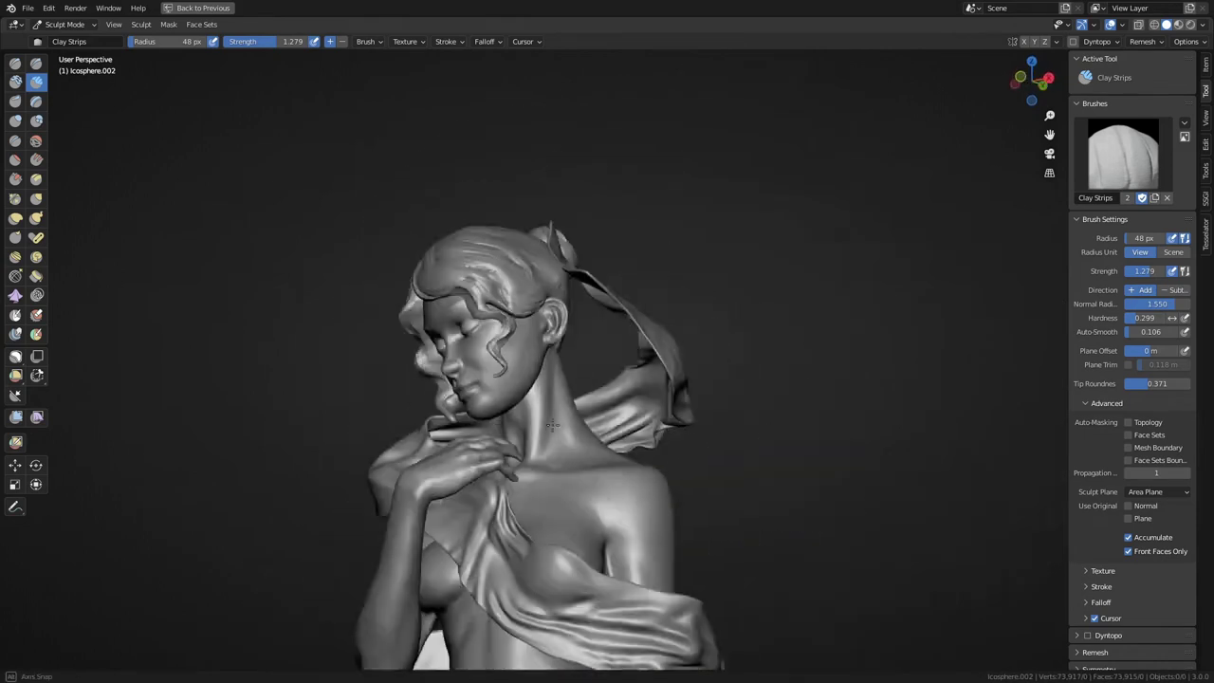
middle_drag(387, 397, 405, 291)
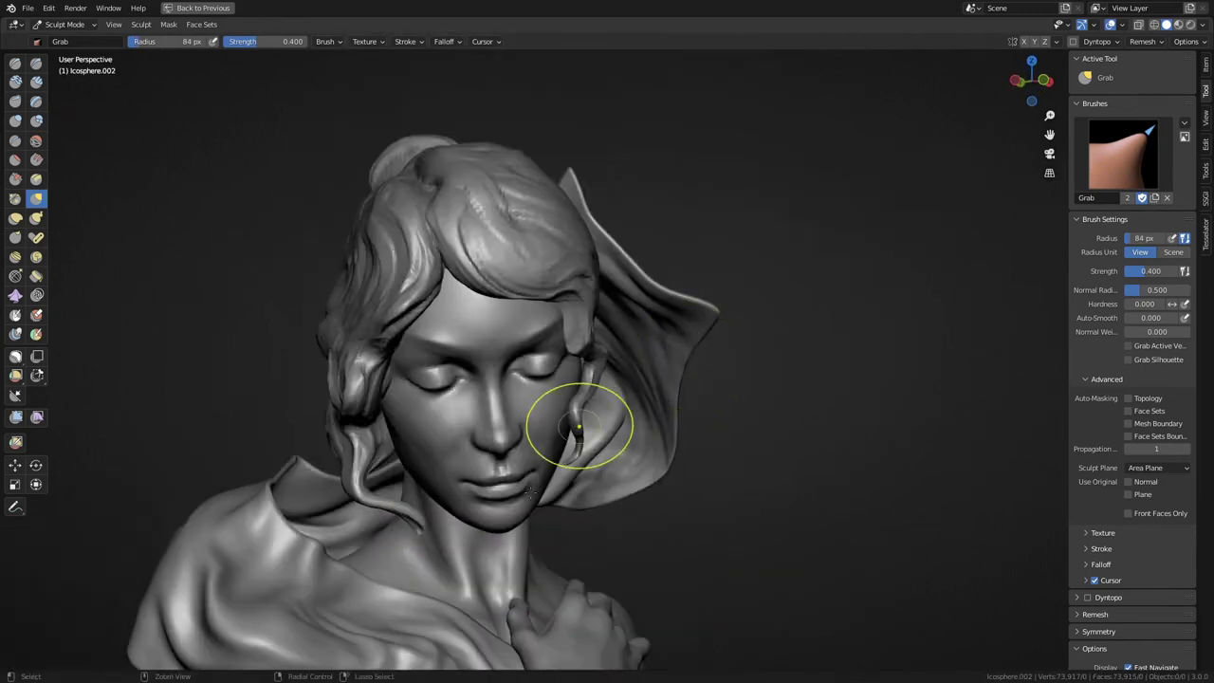
alt+drag(531, 491, 536, 563)
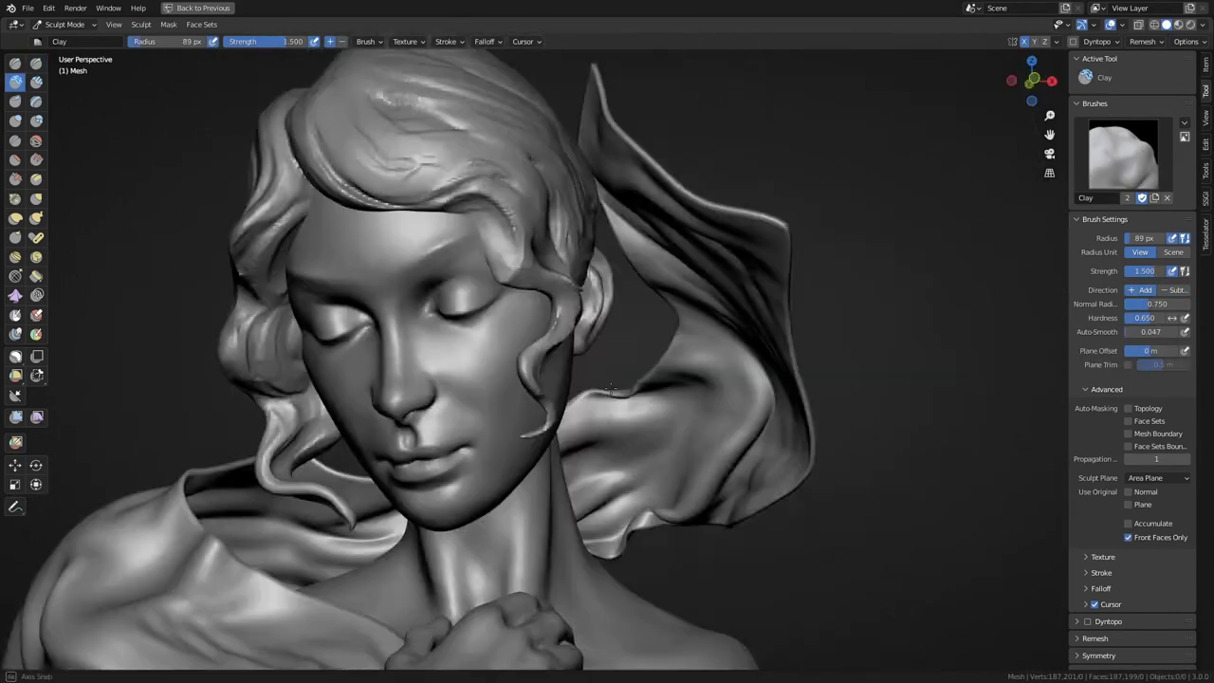
middle_drag(612, 387, 586, 308)
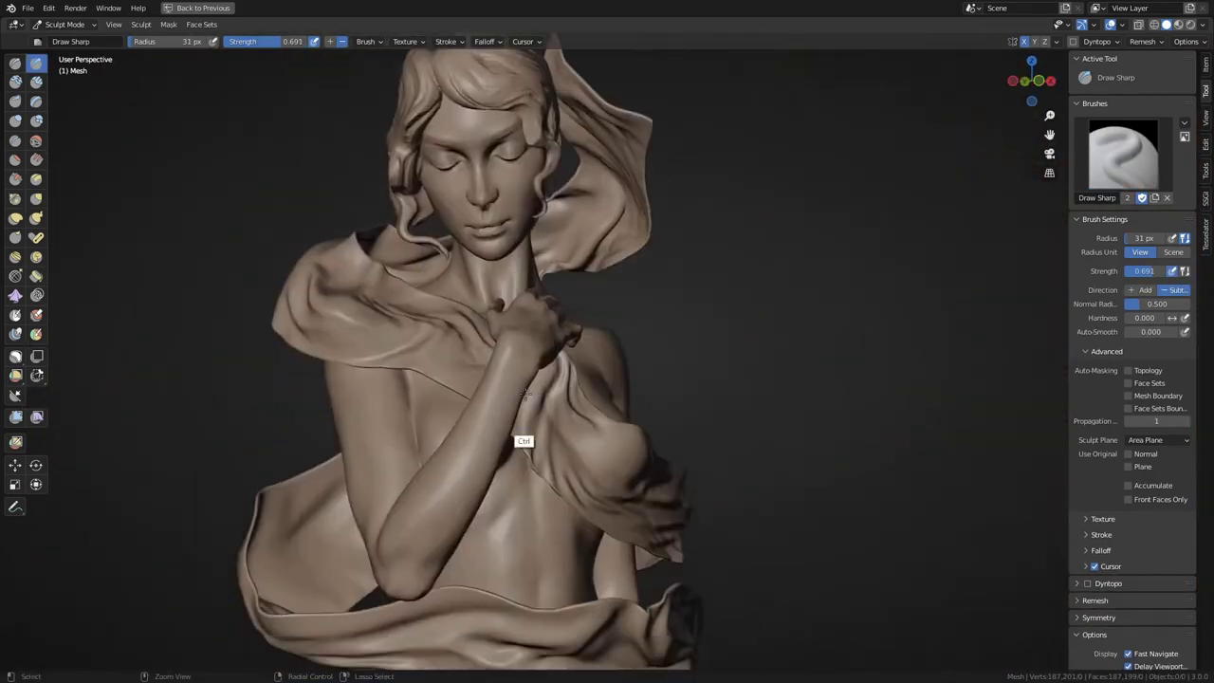
ctrl+middle_drag(525, 393, 589, 517)
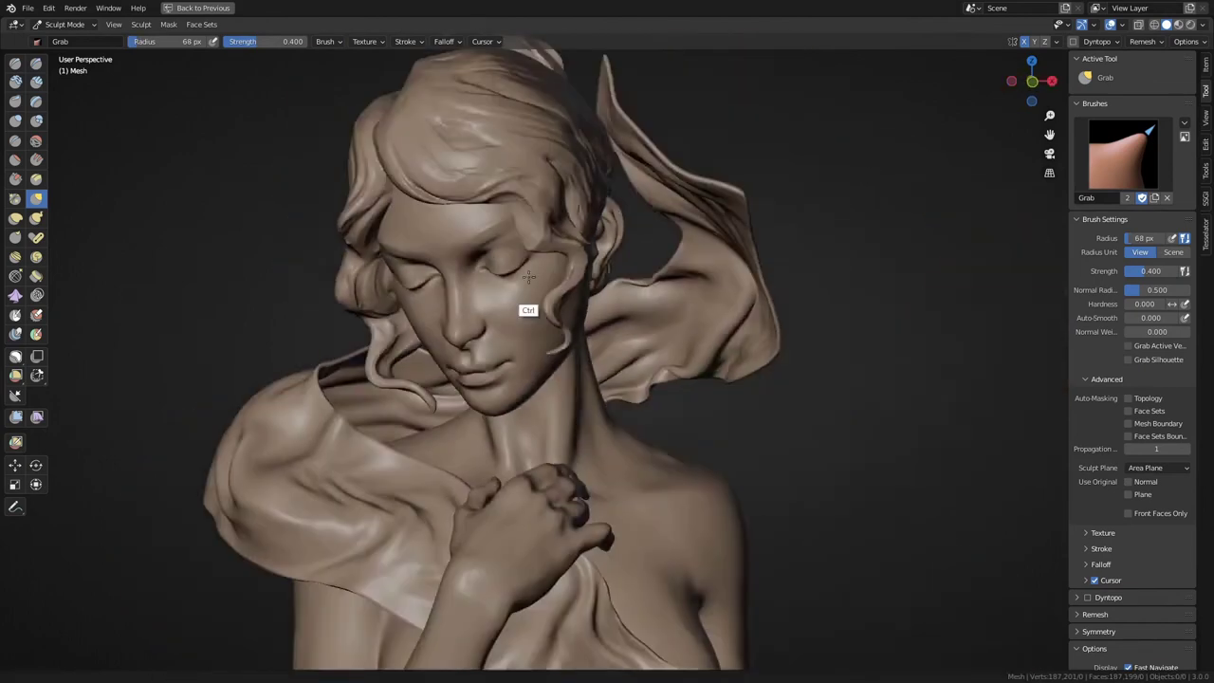
key(ctrl+Tab)
Step: Switch to Object Mode and back into Sculpt Mode on the face mesh
click(512, 313)
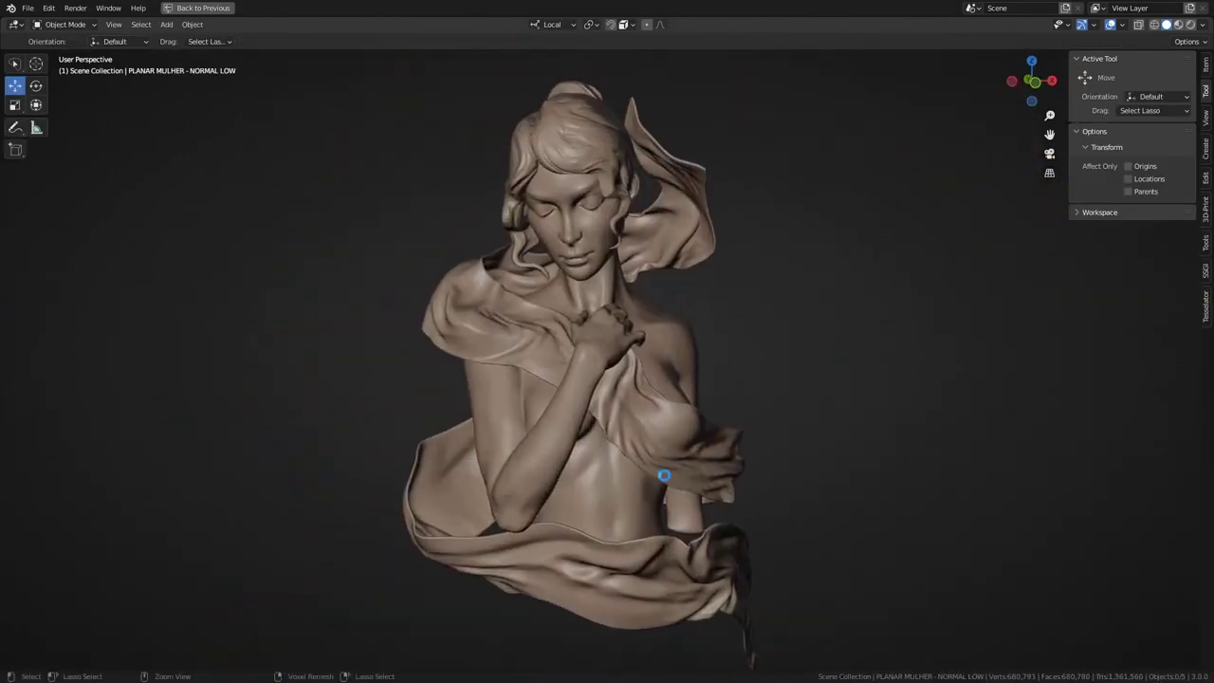
key(ctrl+Tab)
click(621, 534)
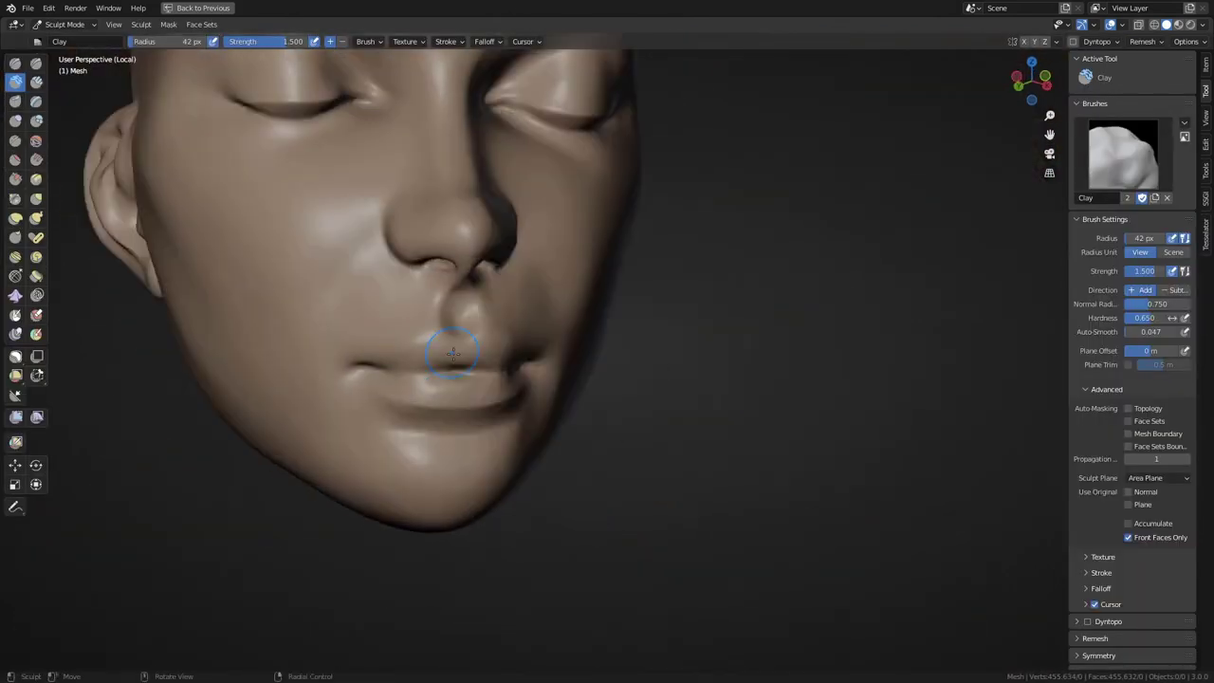
Step: Refine the lips with a resized brush, then exit local view to show the full bust
middle_drag(454, 353, 552, 333)
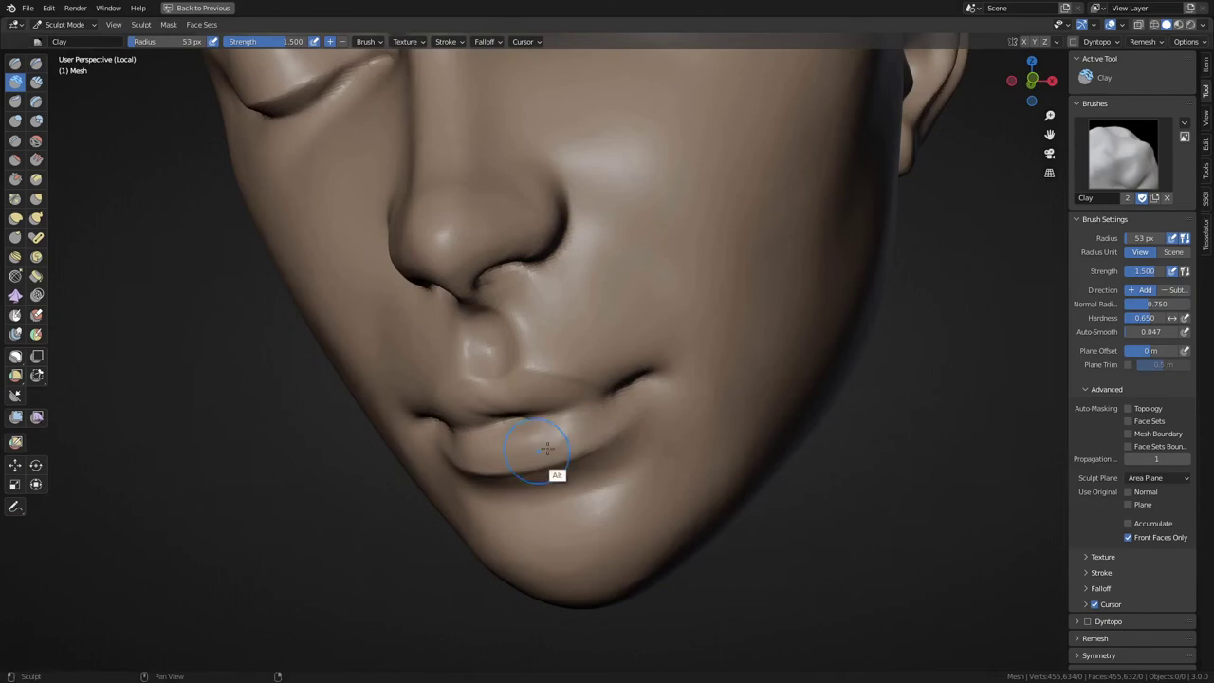
alt+middle_drag(547, 447, 536, 445)
key(f)
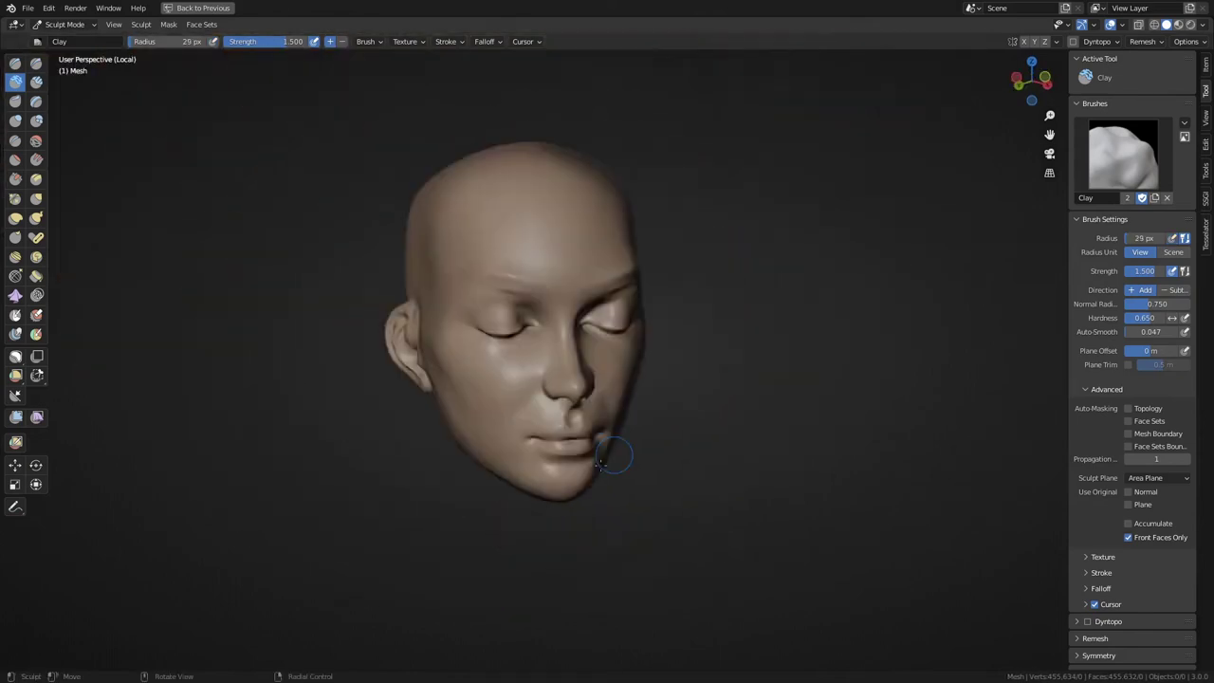
mouse_move(540, 474)
alt+middle_down()
mouse_move(352, 339)
mouse_move(558, 470)
mouse_move(474, 407)
mouse_move(494, 500)
alt+middle_up()
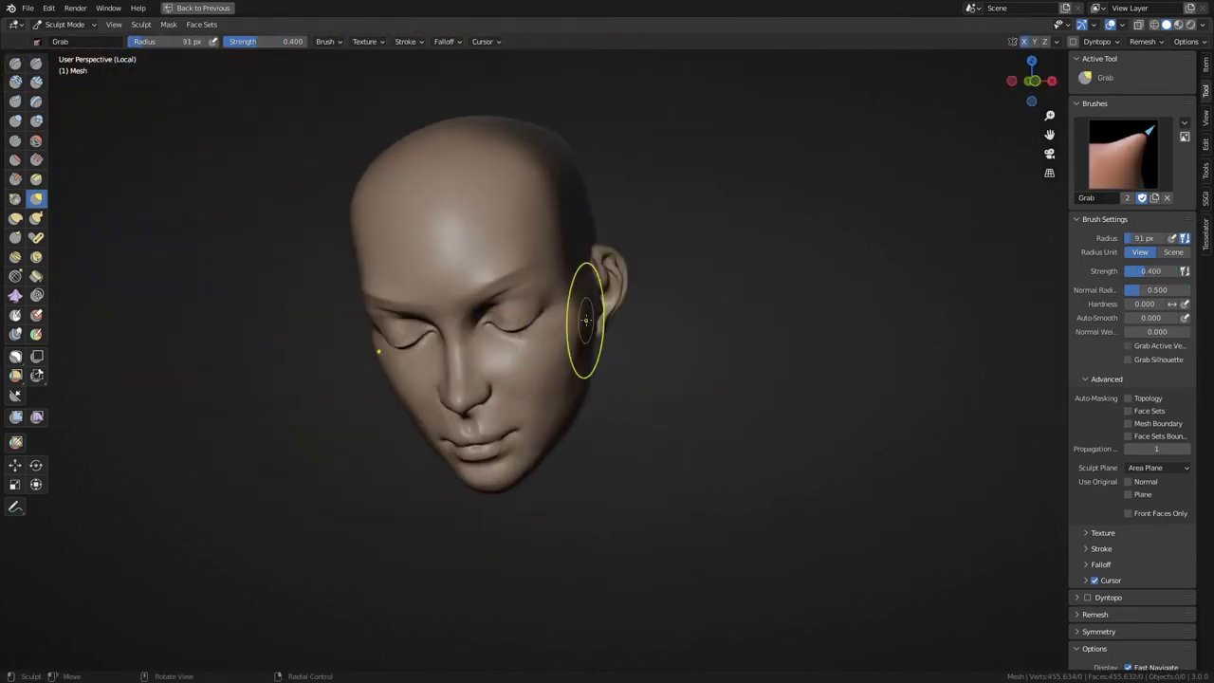
key(KP_Divide)
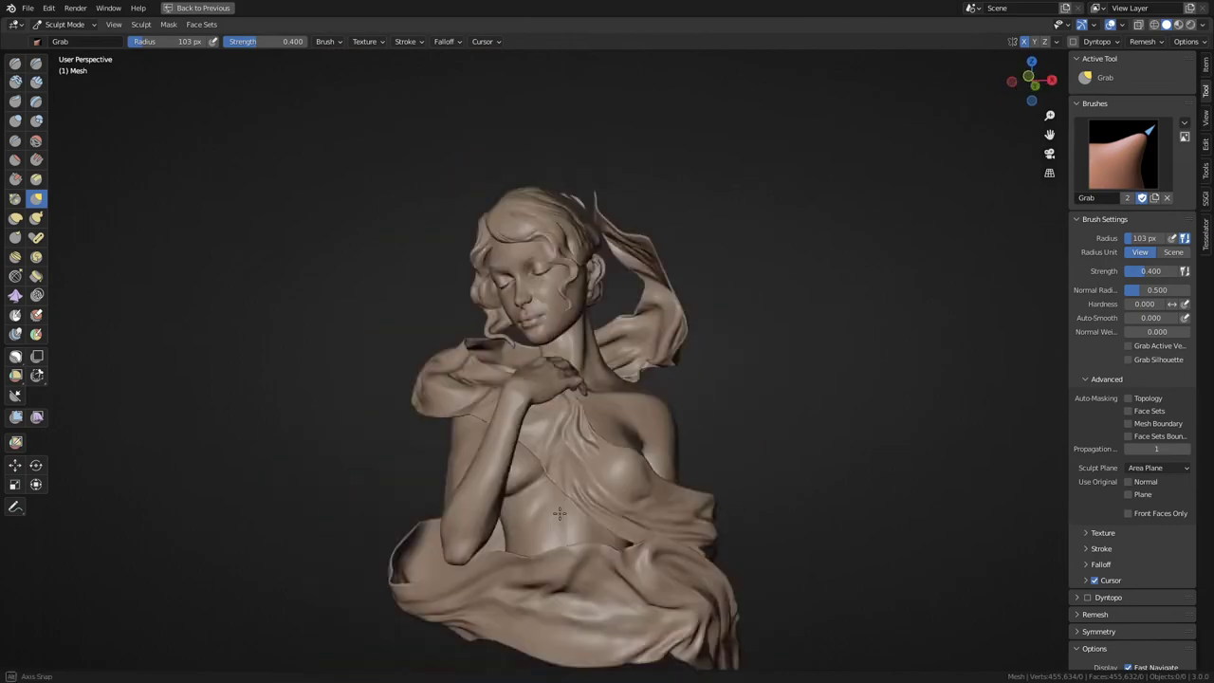
Step: Inspect the chest, hand, face and back to locate the cloth folds to refine
scroll(560, 513, up, 5)
mouse_move(560, 513)
middle_down()
mouse_move(517, 393)
mouse_move(550, 466)
mouse_move(541, 428)
mouse_move(559, 344)
mouse_move(591, 434)
middle_up()
scroll(453, 331, up, 3)
scroll(453, 331, down, 4)
mouse_move(453, 331)
middle_down()
mouse_move(500, 477)
mouse_move(482, 509)
mouse_move(629, 403)
middle_up()
scroll(482, 509, down, 3)
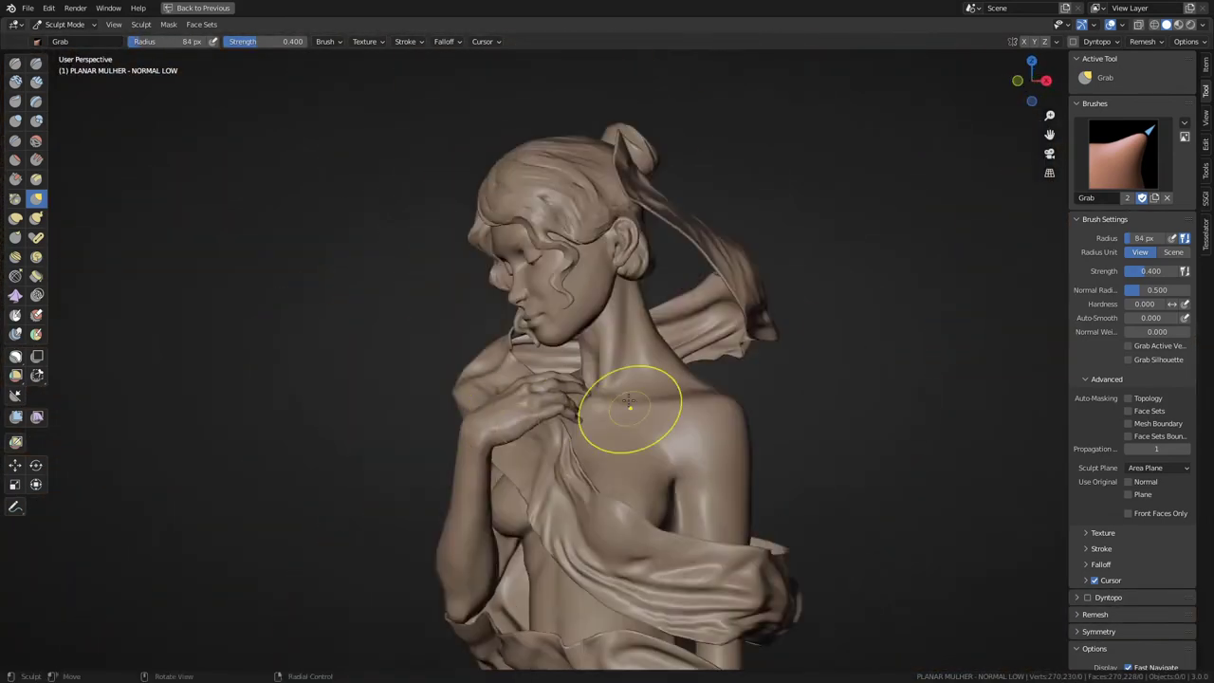
scroll(629, 404, up, 3)
scroll(577, 326, down, 3)
mouse_move(578, 325)
middle_down()
mouse_move(644, 471)
mouse_move(586, 370)
middle_up()
middle_drag(452, 472, 488, 494)
Step: Refine the chest folds, alternating between the Draw Sharp and Grab brushes
key(shift+s)
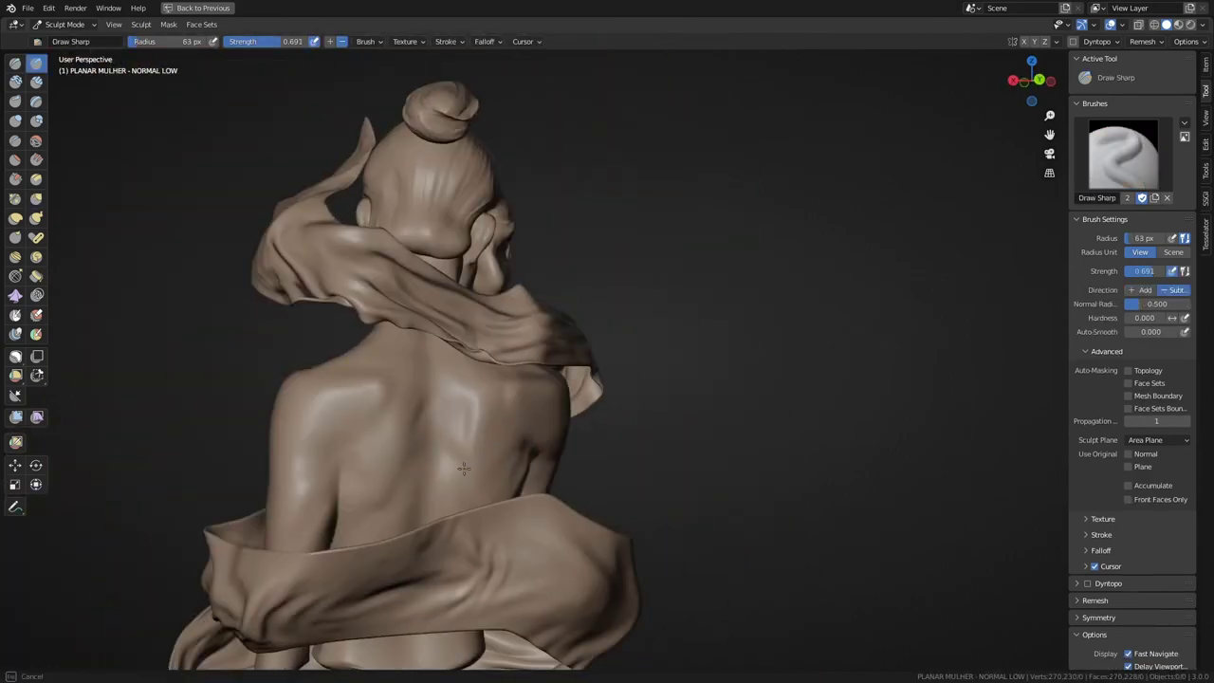
mouse_move(334, 495)
middle_down()
mouse_move(461, 461)
mouse_move(472, 495)
middle_up()
scroll(483, 455, up, 3)
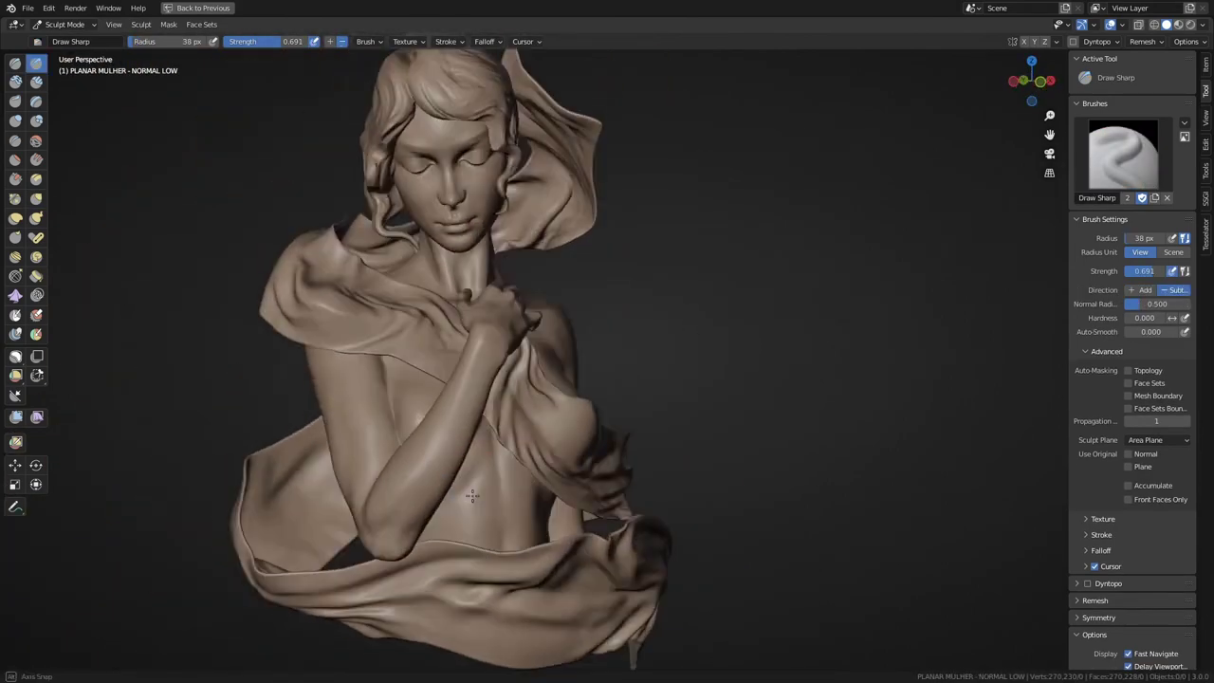
key(g)
mouse_move(605, 343)
middle_down()
mouse_move(556, 361)
mouse_move(588, 467)
middle_up()
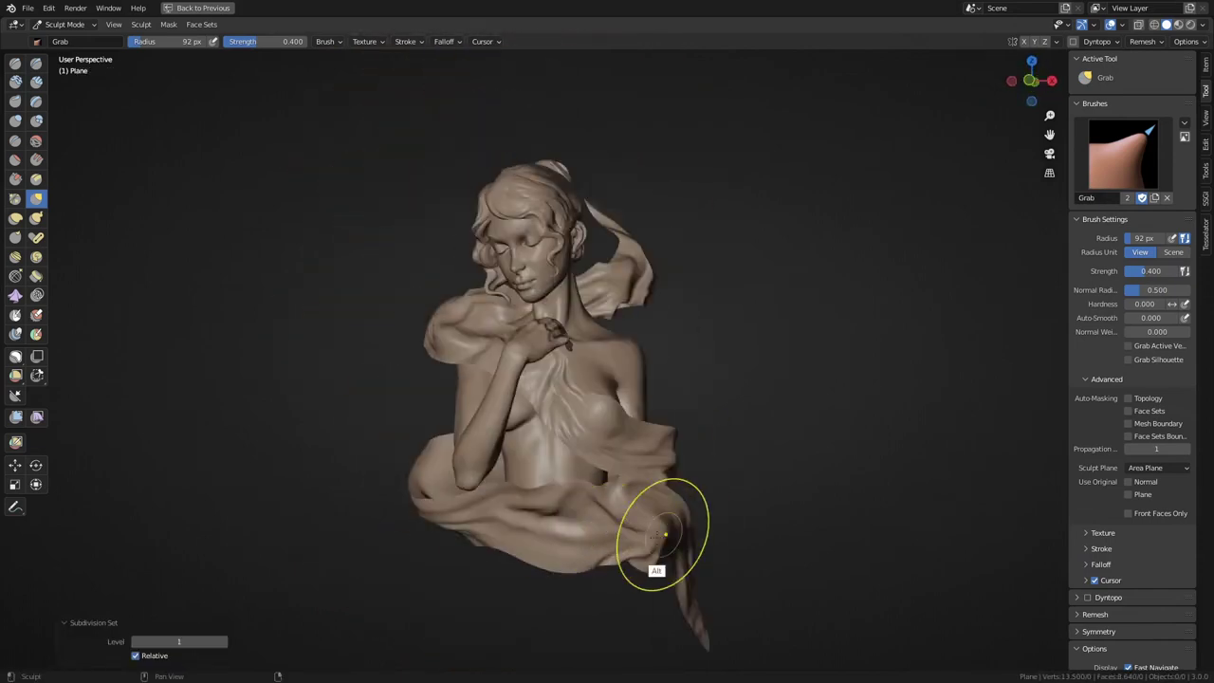
scroll(522, 335, up, 4)
key(shift+s)
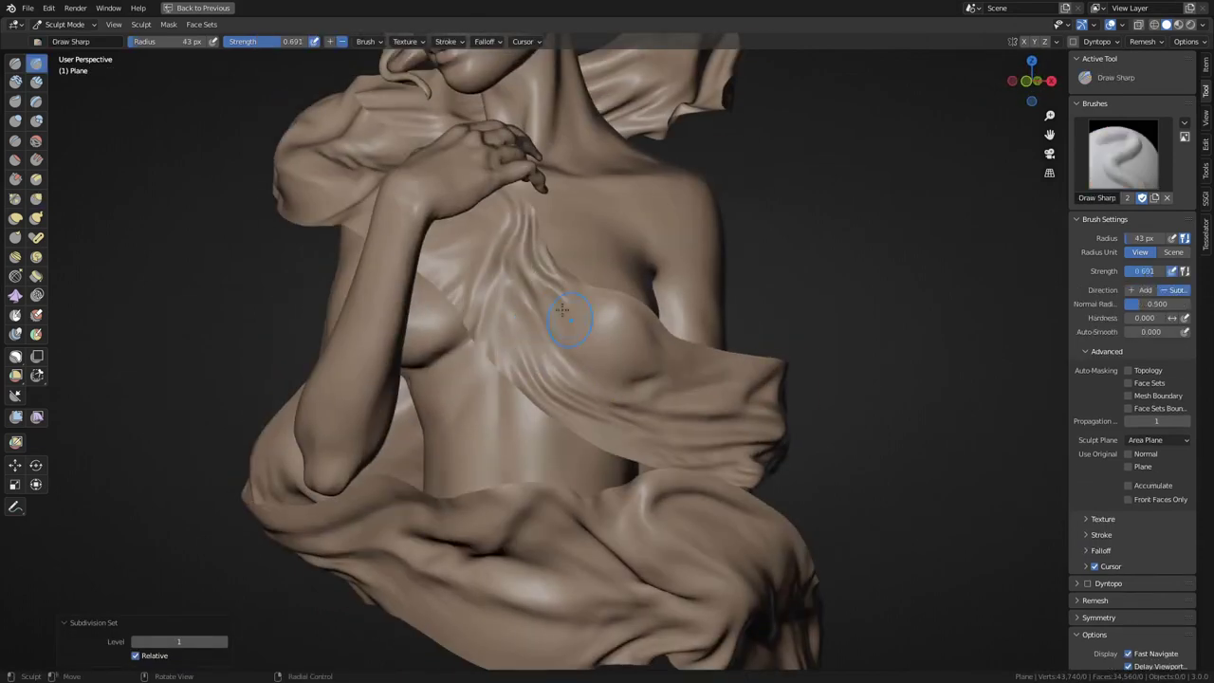
scroll(562, 311, down, 3)
scroll(664, 379, down, 4)
Step: Switch to the body mesh and pick the Clay brush for the back and shoulder
key(ctrl+Tab)
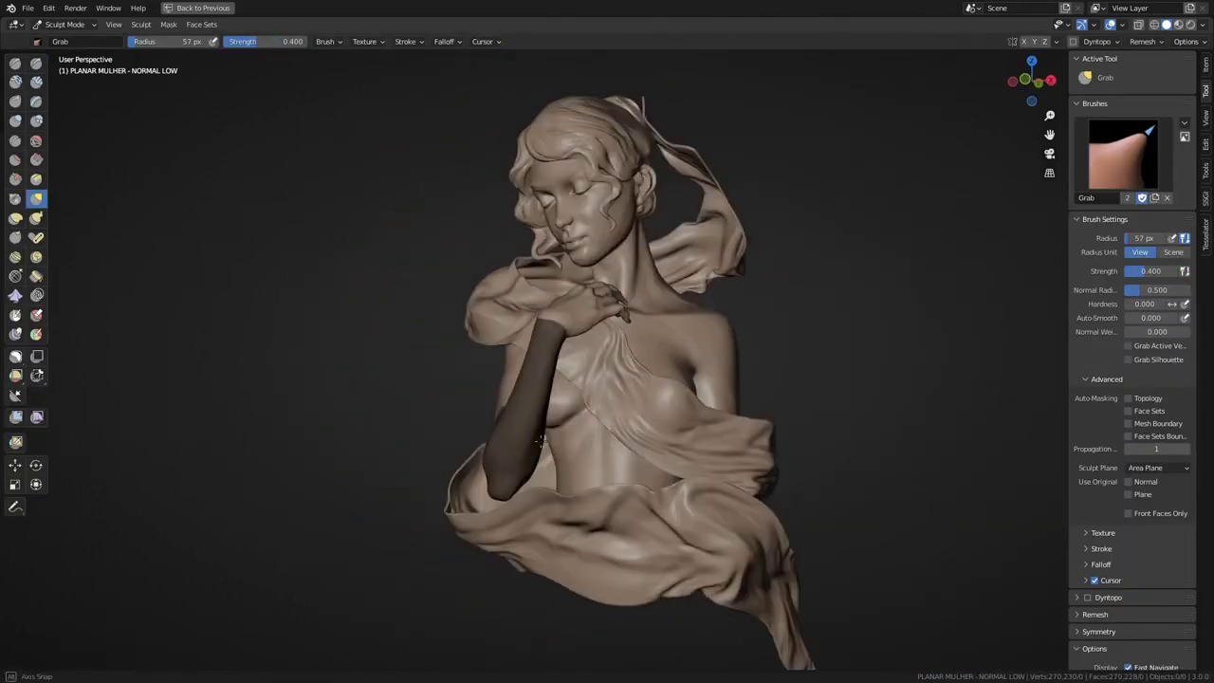
mouse_move(539, 439)
middle_down()
mouse_move(642, 499)
mouse_move(720, 310)
middle_up()
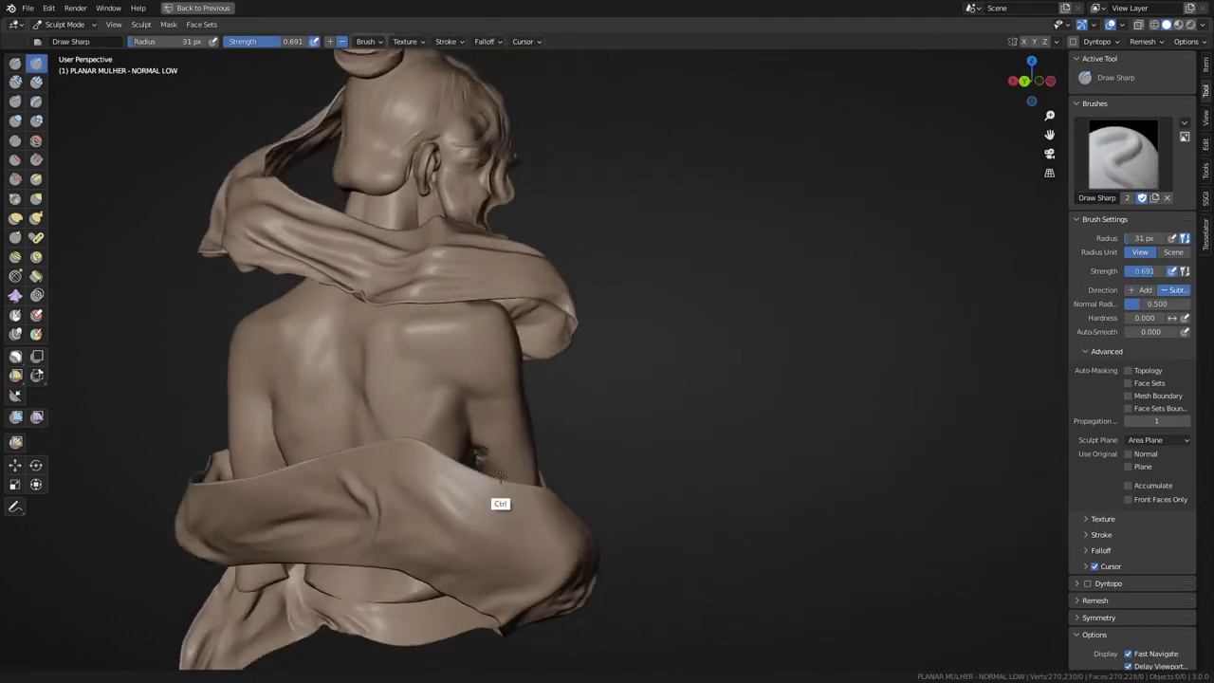
key(c)
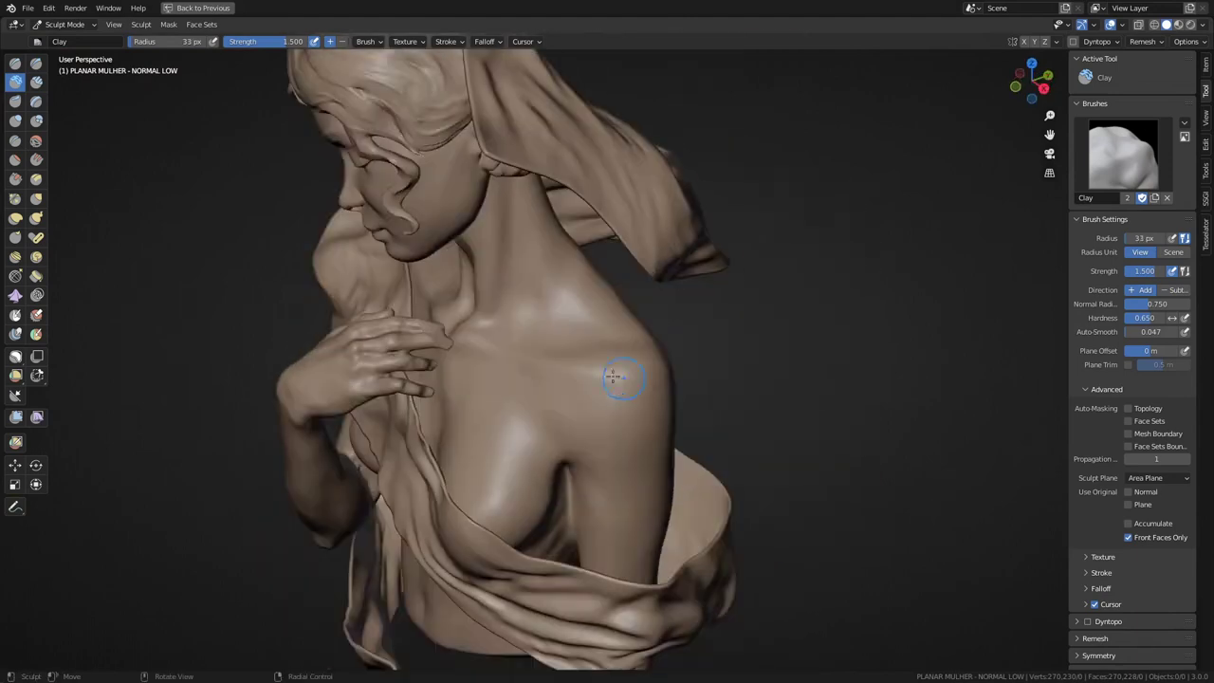
Step: Apply a grey matcap in Viewport Shading, then zoom out to see the whole figure
click(1191, 25)
click(1116, 114)
click(1059, 324)
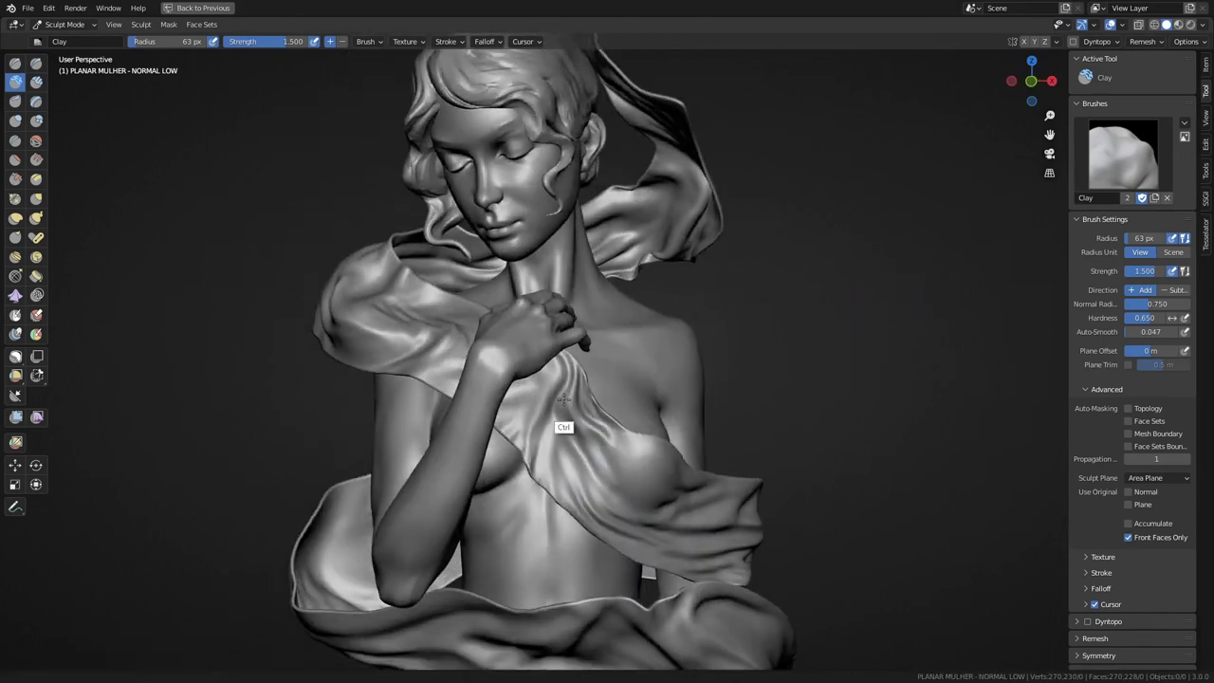
ctrl+middle_drag(564, 398, 588, 439)
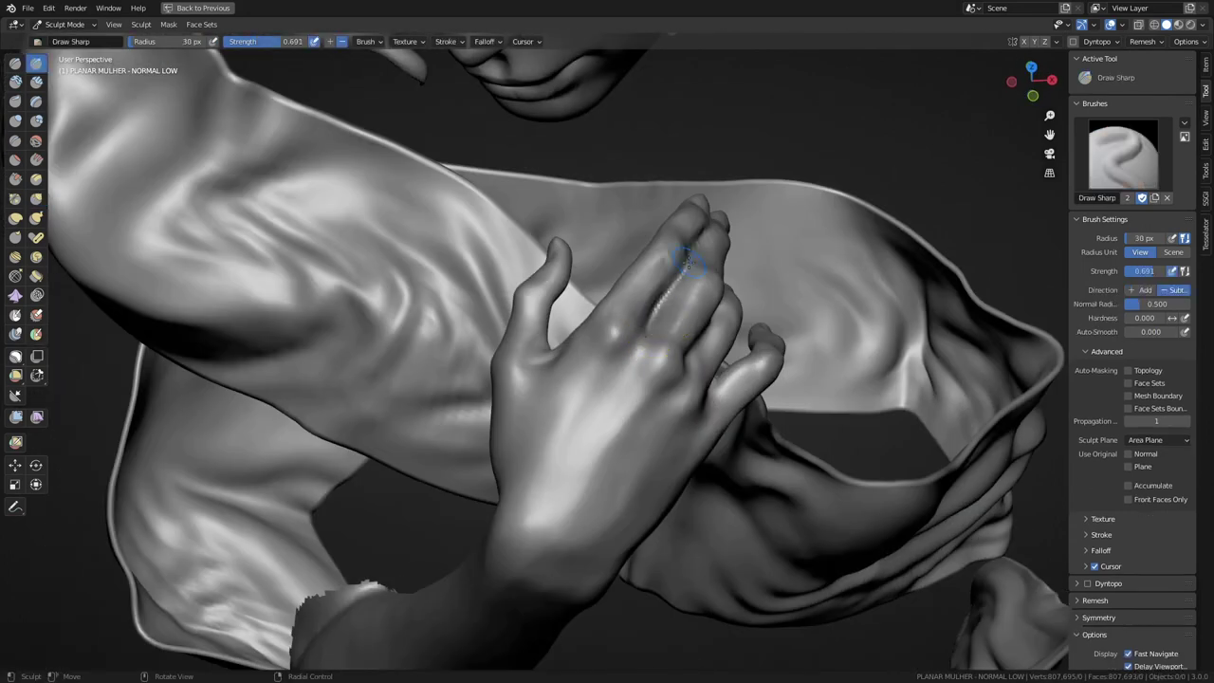
Step: Pick the Clay Strips brush at 40 px radius and frame the forearm and hand
middle_drag(686, 263, 727, 379)
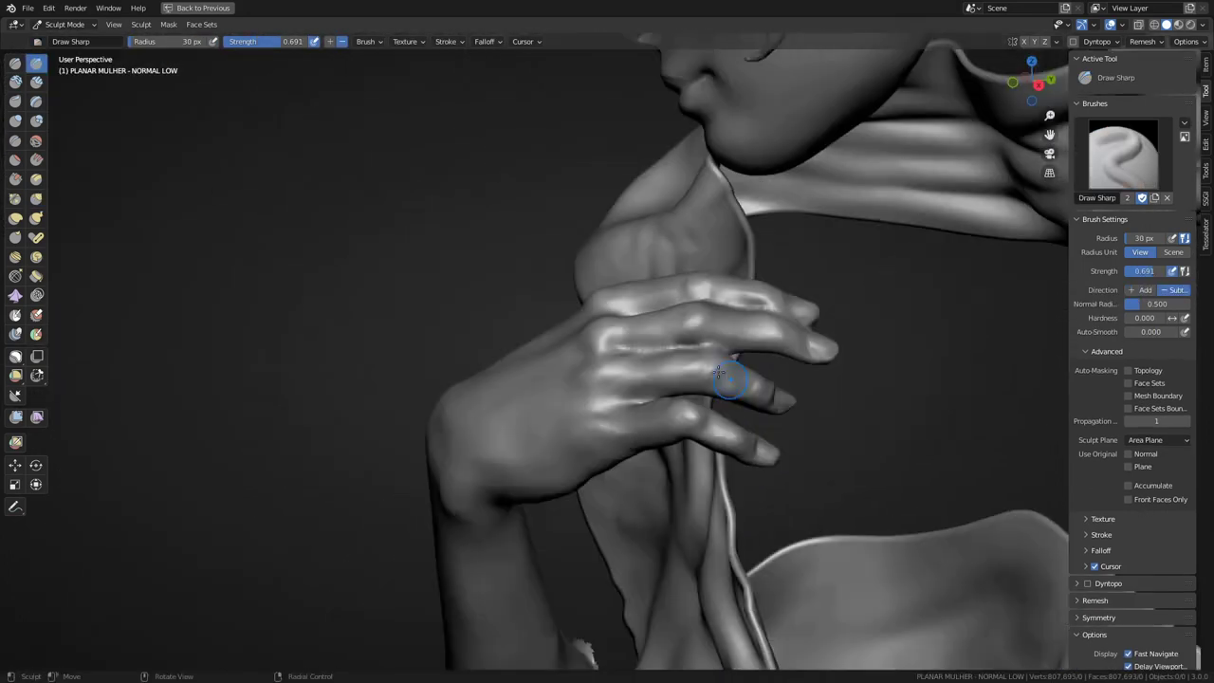
key(c)
middle_drag(650, 392, 677, 370)
scroll(677, 370, down, 8)
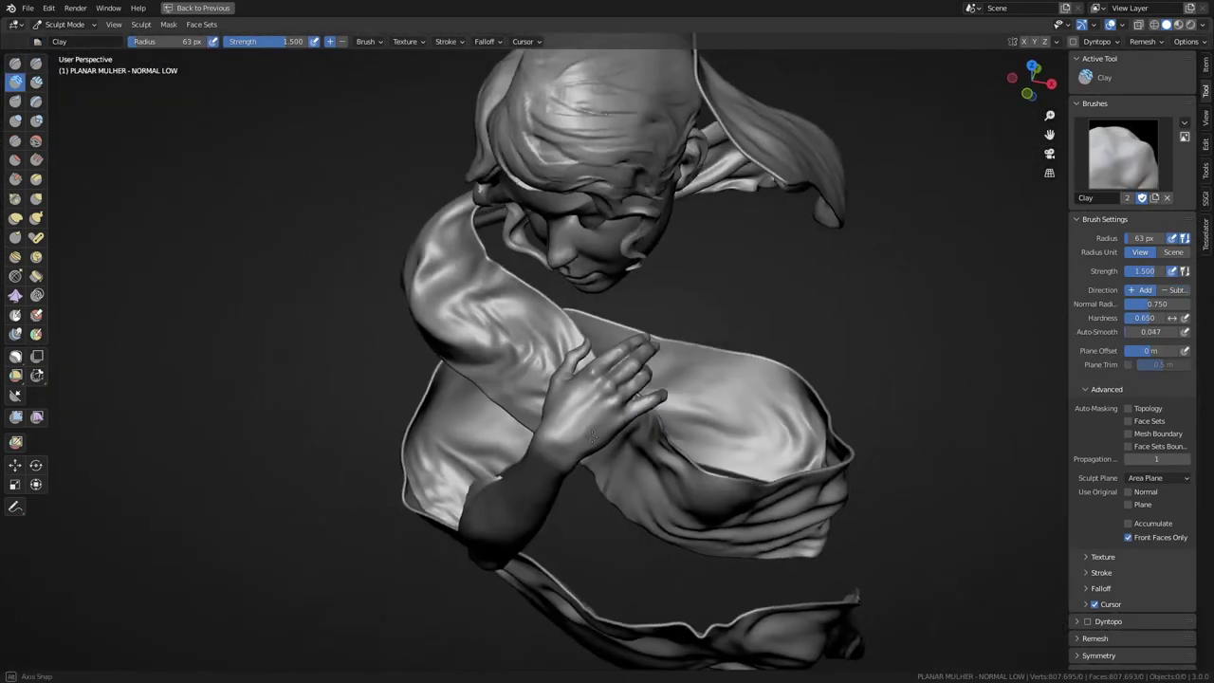
scroll(602, 385, up, 5)
scroll(556, 499, up, 3)
scroll(560, 443, up, 1)
key(f)
click(541, 474)
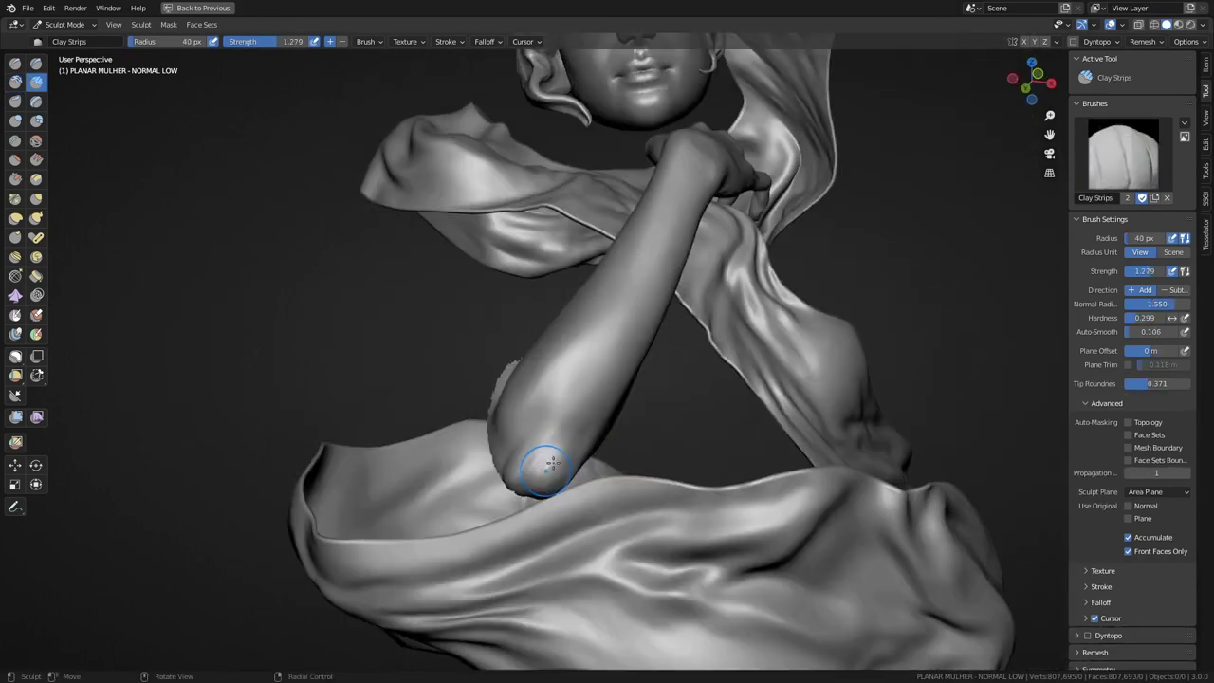
middle_drag(542, 475, 582, 244)
scroll(522, 76, up, 2)
middle_drag(464, 59, 531, 190)
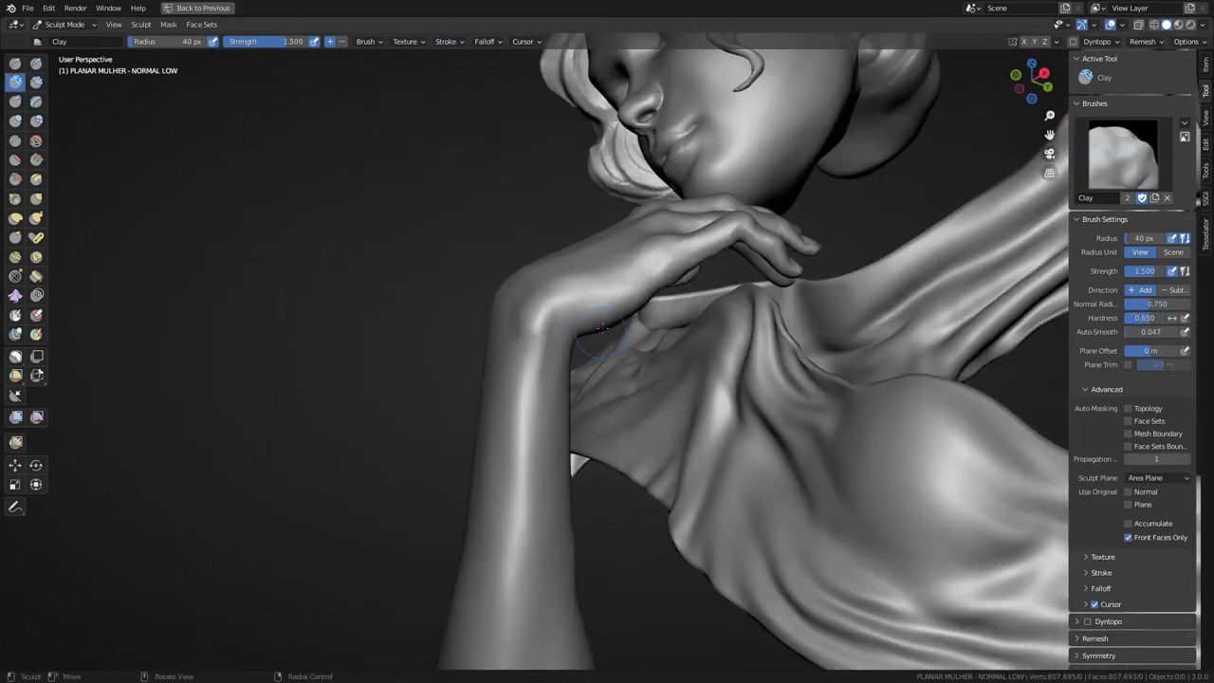
Step: Isolate the arm in local view and shape the hand with Grab from palm and back
key(KP_Divide)
mouse_move(499, 281)
middle_down()
mouse_move(515, 230)
mouse_move(585, 216)
middle_up()
middle_drag(525, 320, 473, 257)
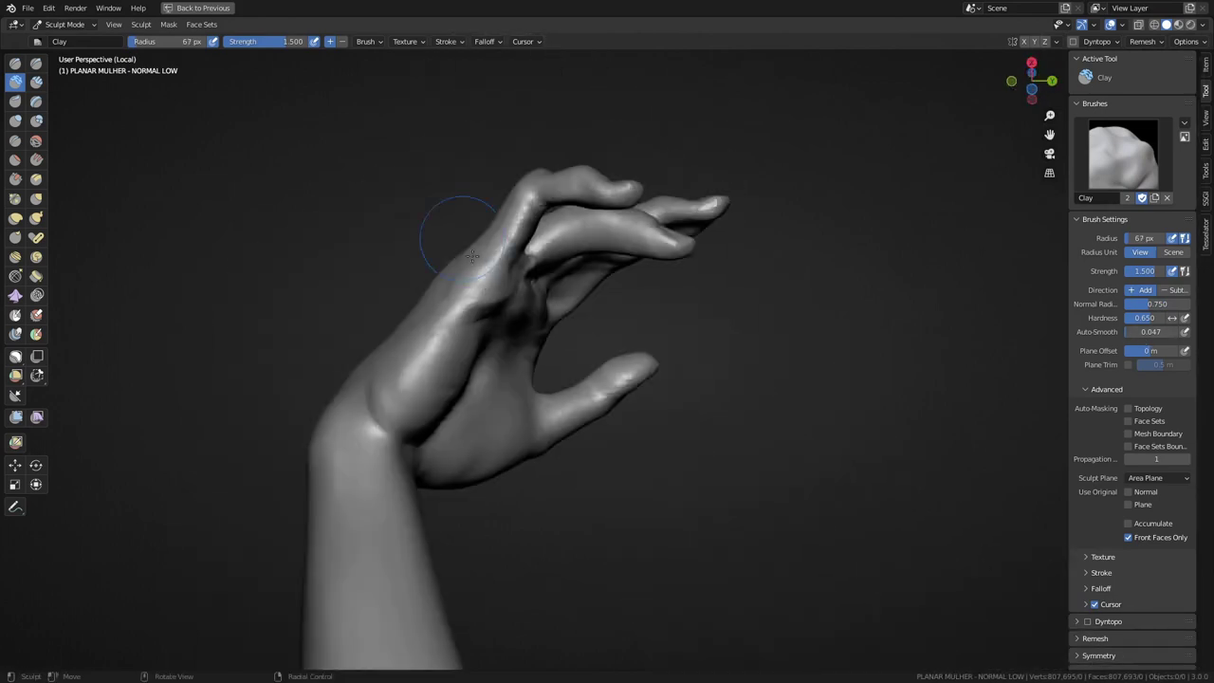
mouse_move(509, 393)
middle_down()
mouse_move(515, 285)
mouse_move(632, 415)
middle_up()
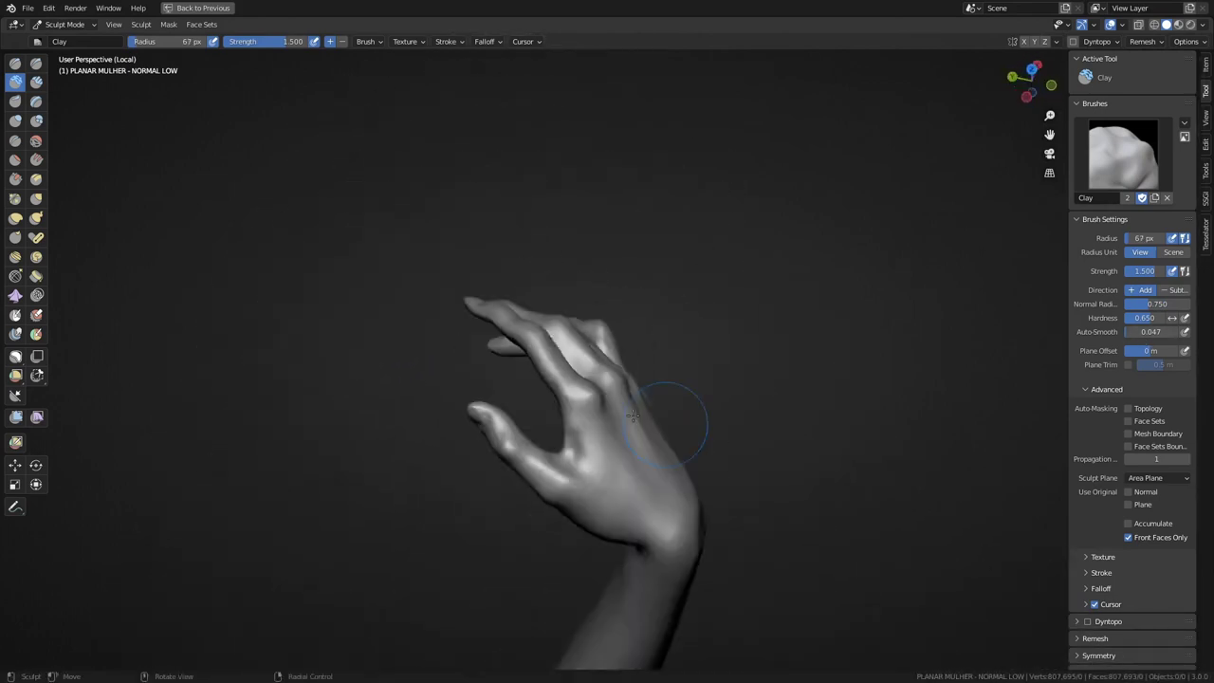
mouse_move(489, 197)
middle_down()
mouse_move(564, 339)
mouse_move(341, 410)
middle_up()
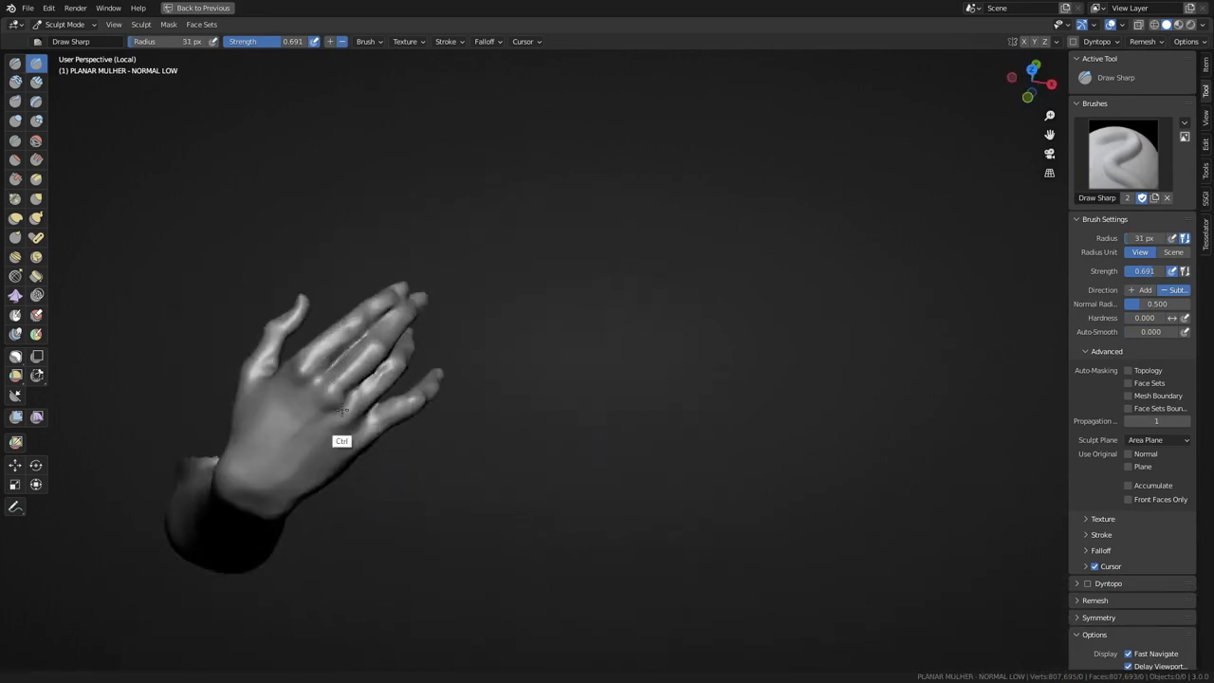
key(g)
middle_drag(353, 338, 449, 299)
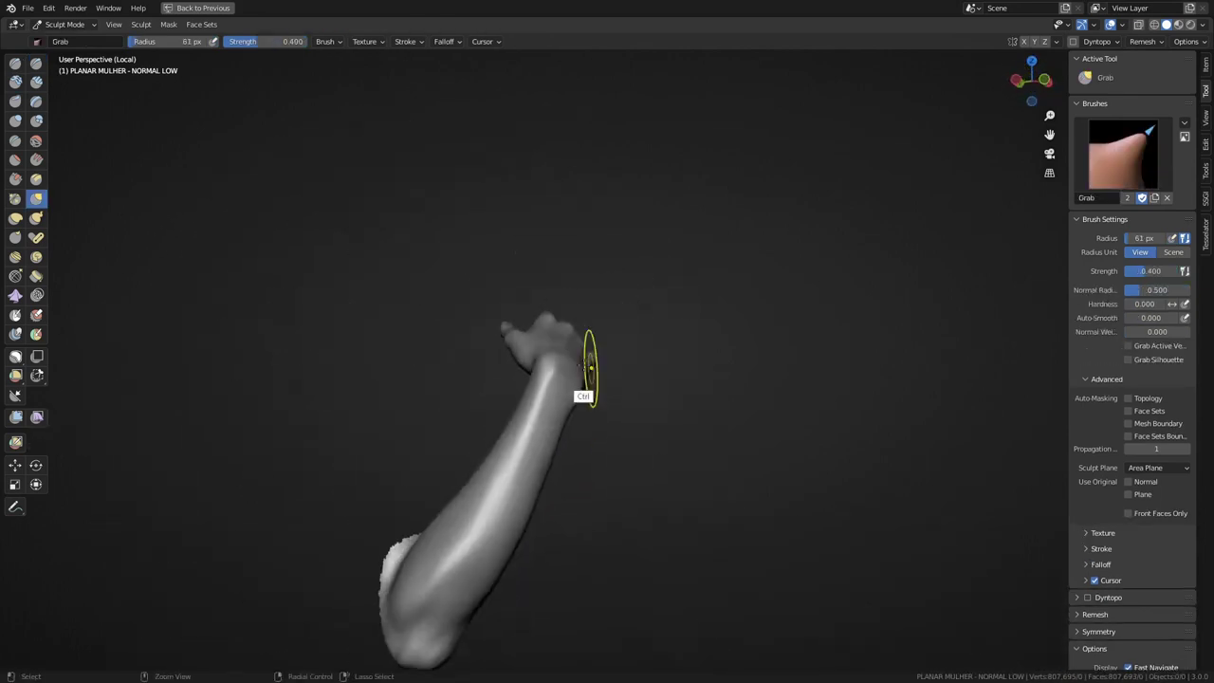
middle_drag(590, 368, 475, 432)
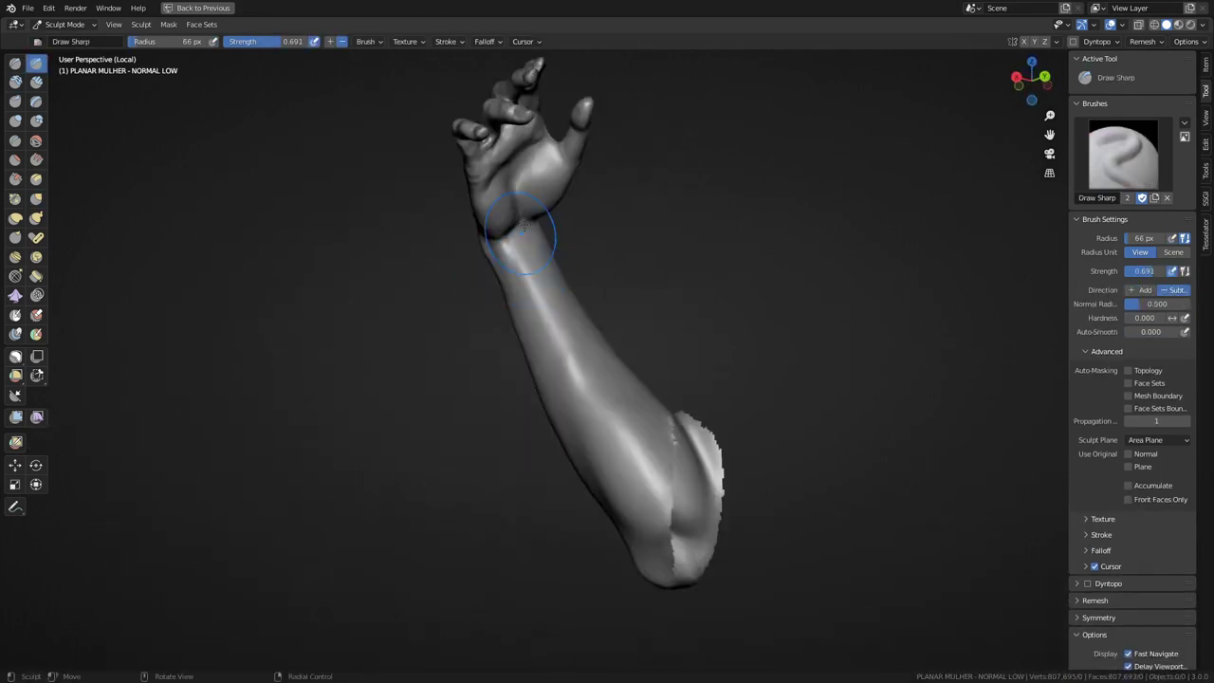
Step: Reveal the hidden torso and refine it with Inflate, Draw Sharp, Grab and Clay brushes
key(shift+h)
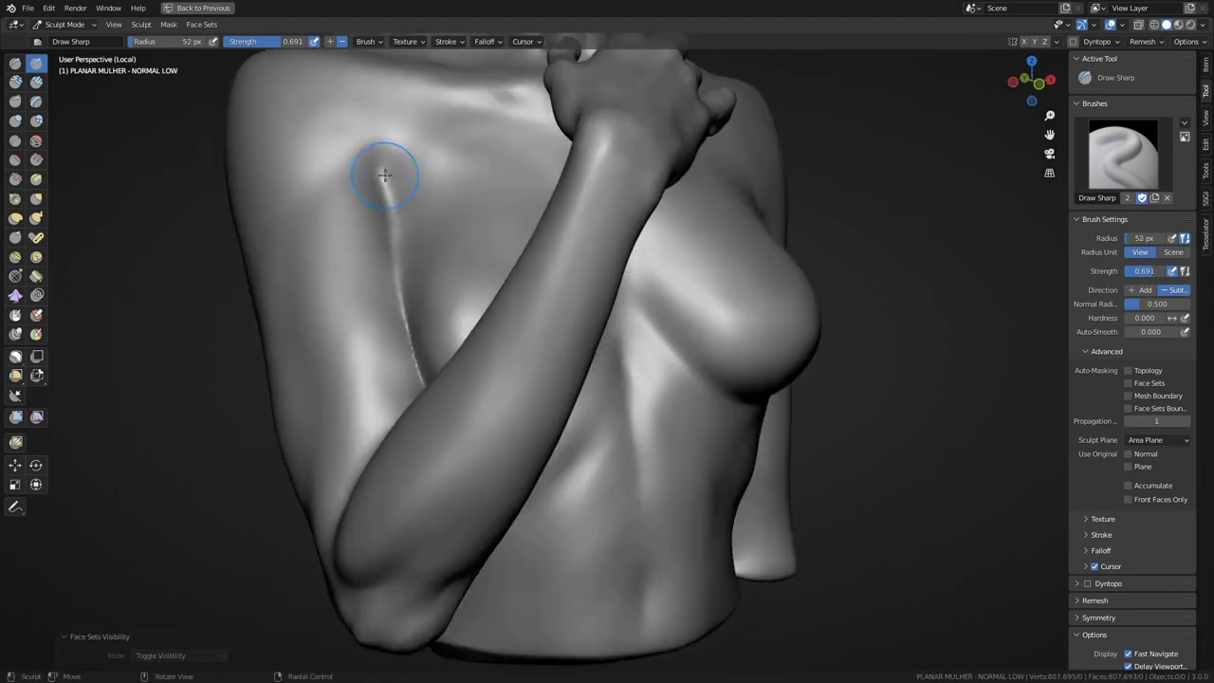
mouse_move(379, 190)
middle_down()
mouse_move(515, 482)
mouse_move(510, 432)
mouse_move(550, 474)
mouse_move(591, 482)
mouse_move(643, 522)
mouse_move(434, 482)
middle_up()
key(i)
key(shift+x)
key(g)
mouse_move(657, 454)
middle_down()
mouse_move(651, 379)
mouse_move(655, 475)
mouse_move(583, 501)
middle_up()
key(shift+x)
scroll(522, 430, up, 3)
mouse_move(522, 430)
middle_down()
mouse_move(748, 361)
mouse_move(579, 360)
mouse_move(601, 426)
mouse_move(636, 381)
mouse_move(618, 446)
mouse_move(617, 436)
mouse_move(565, 488)
mouse_move(658, 417)
middle_up()
key(c)
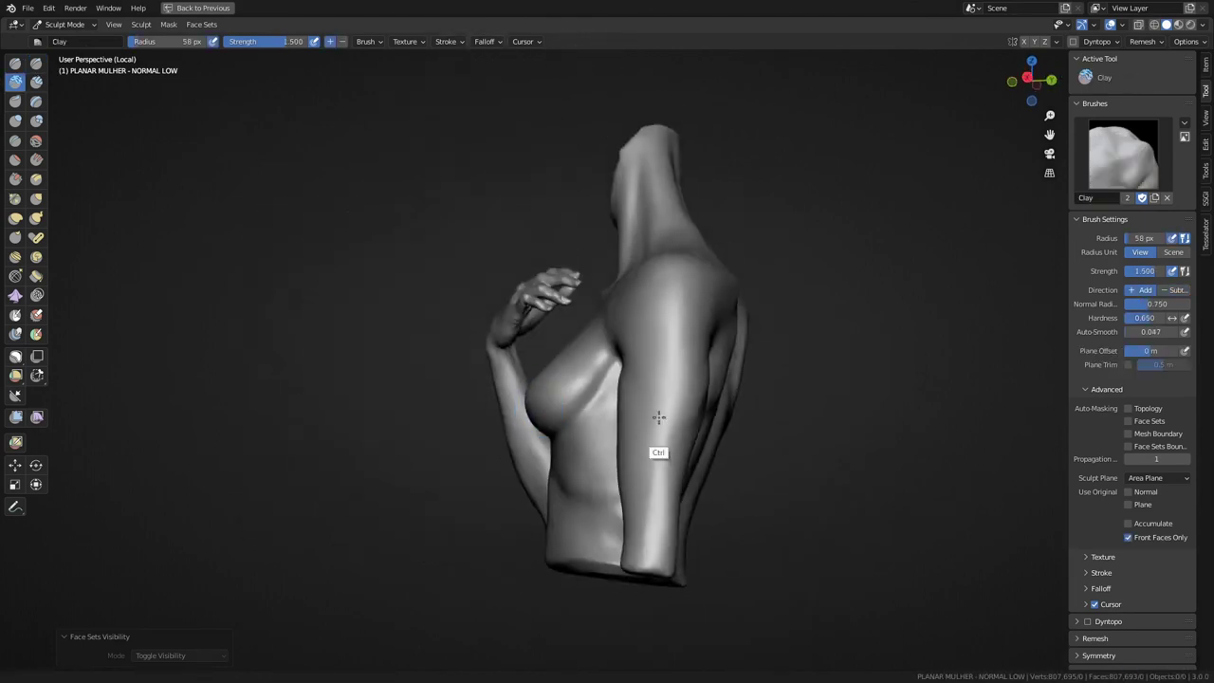
key(KP_Divide)
Step: Select the cloth drape and sculpt it with a 148 px brush, then a larger one
key(ctrl+Tab)
middle_drag(503, 454, 634, 554)
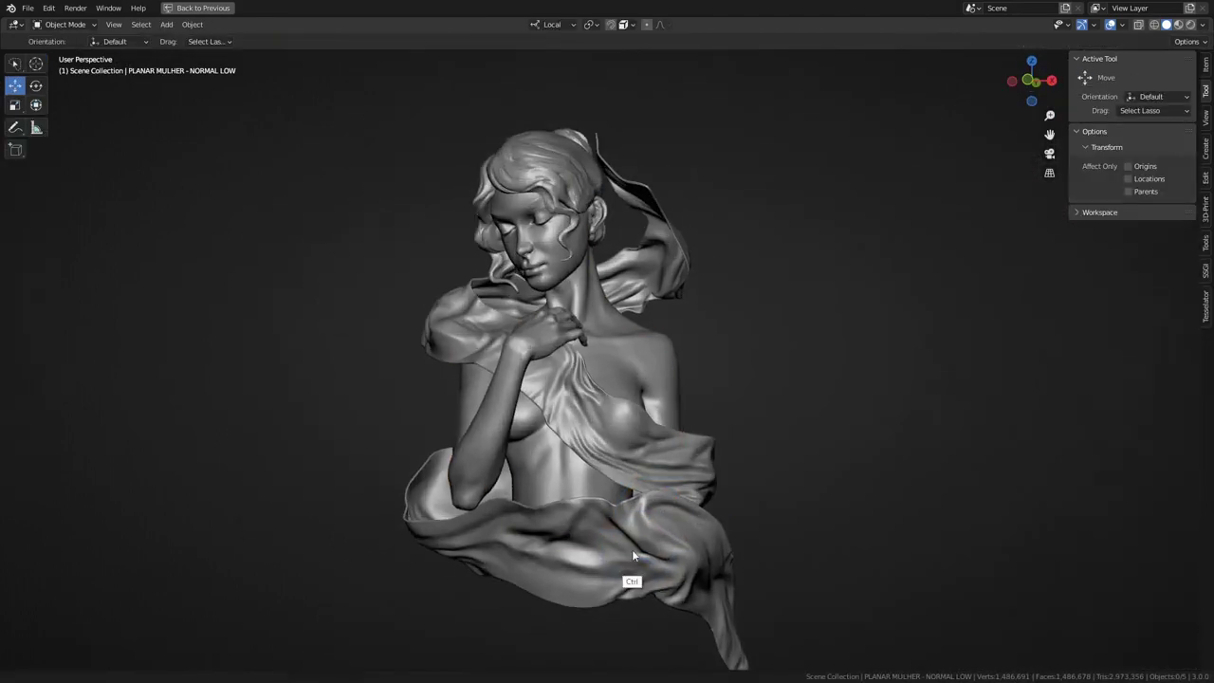
click(631, 555)
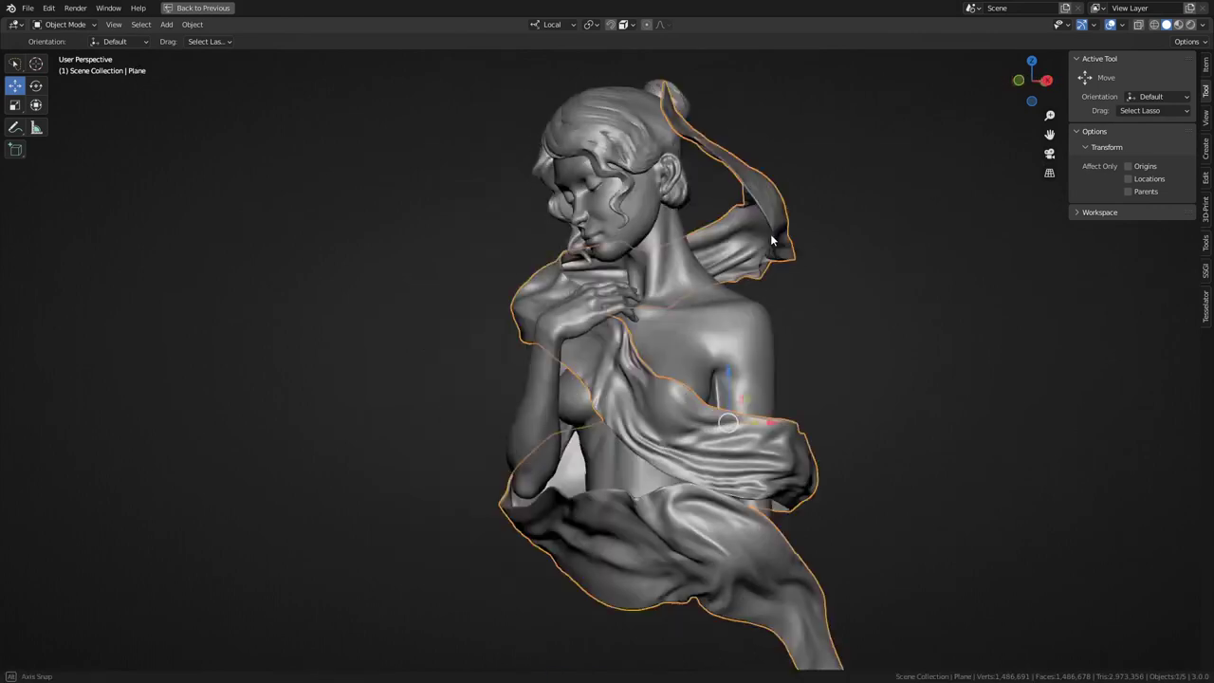
key(ctrl+Tab)
key(f)
click(675, 349)
middle_drag(675, 349, 699, 310)
mouse_move(661, 220)
middle_down()
mouse_move(623, 452)
mouse_move(727, 177)
mouse_move(677, 155)
mouse_move(790, 269)
middle_up()
key(f)
click(677, 155)
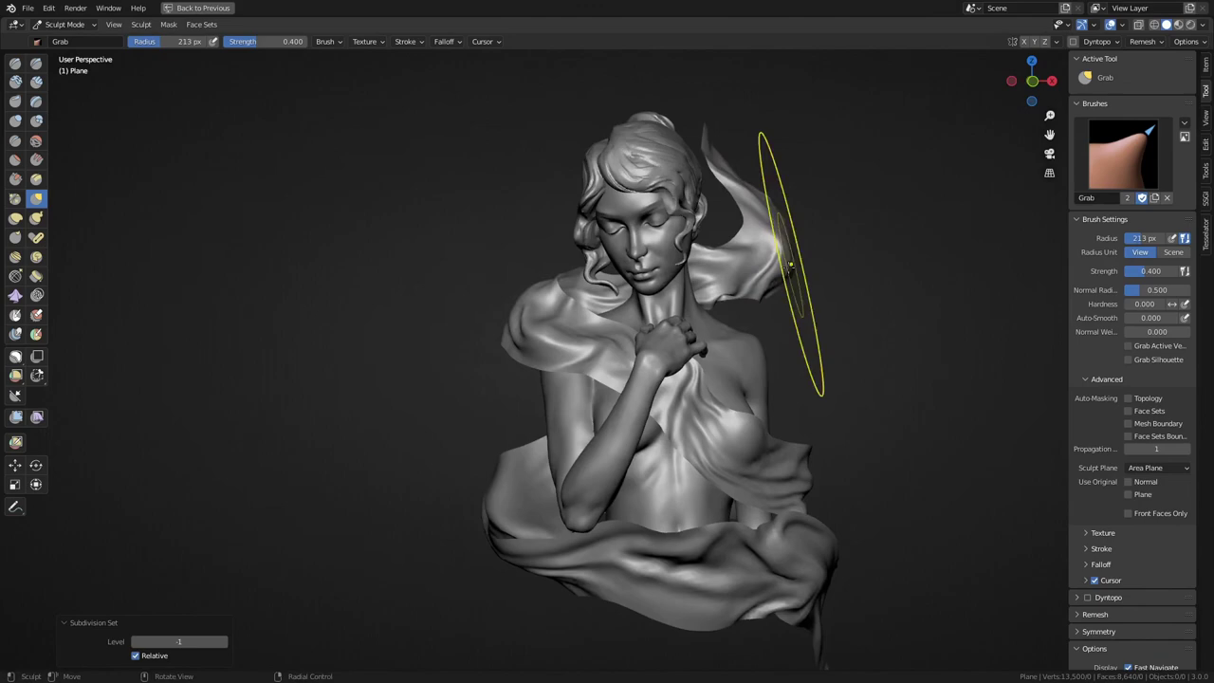
click(817, 565)
key(ctrl+Tab)
Step: Check the remesh voxel size while orbiting around the back of the head
scroll(662, 442, up, 5)
scroll(628, 455, down, 2)
scroll(567, 304, up, 2)
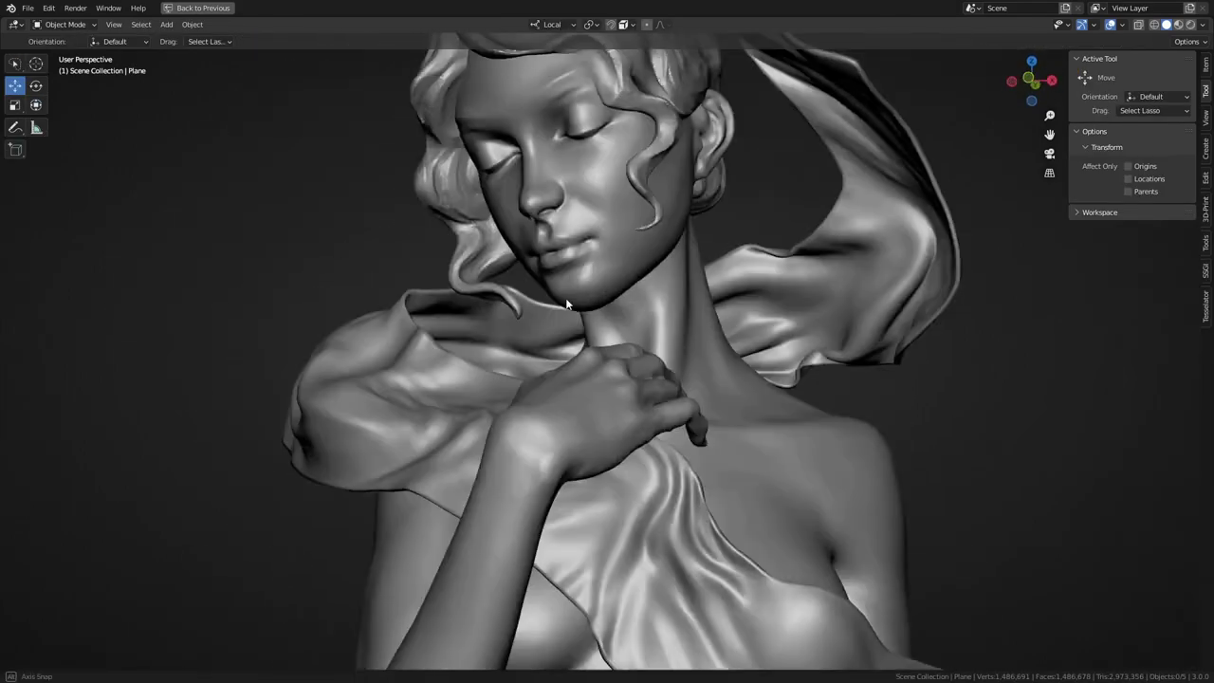
scroll(574, 389, down, 6)
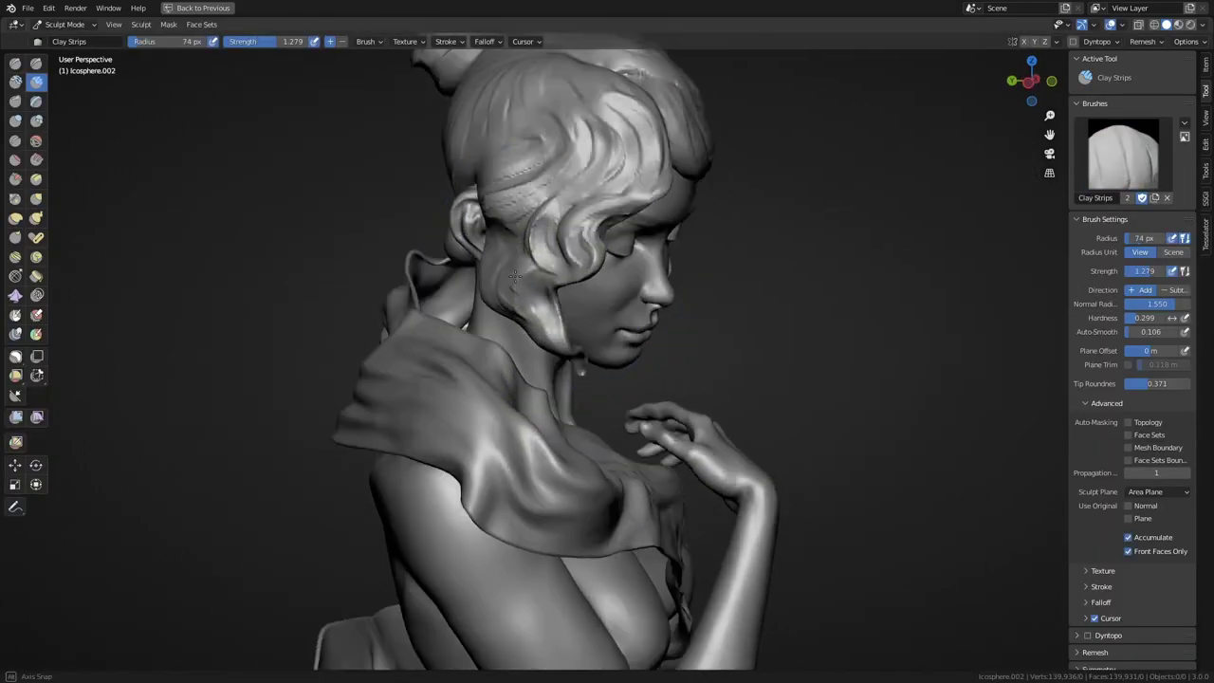
middle_drag(577, 245, 361, 294)
key(r)
scroll(348, 300, up, 4)
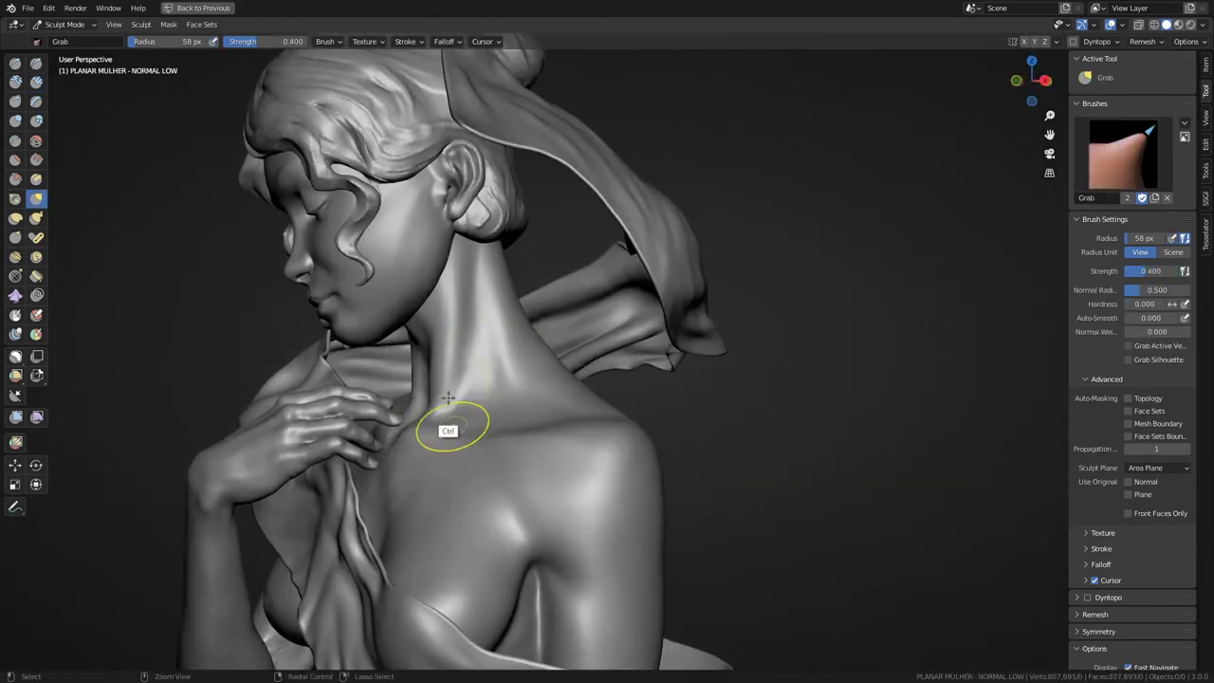
middle_drag(448, 396, 640, 348)
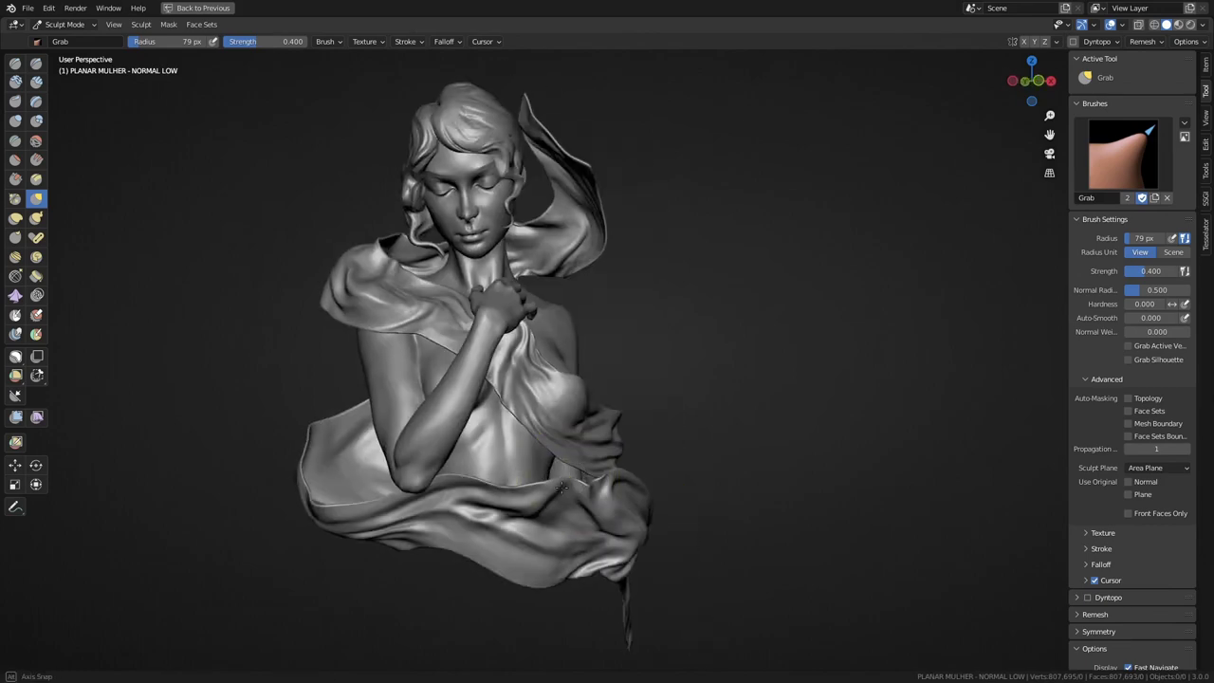
scroll(515, 272, up, 5)
mouse_move(516, 272)
middle_down()
mouse_move(597, 236)
mouse_move(578, 213)
mouse_move(640, 222)
mouse_move(596, 320)
mouse_move(496, 298)
mouse_move(645, 272)
middle_up()
Step: Isolate the arm and refine the fingers with Draw Sharp, Grab and Clay brushes
key(shift+x)
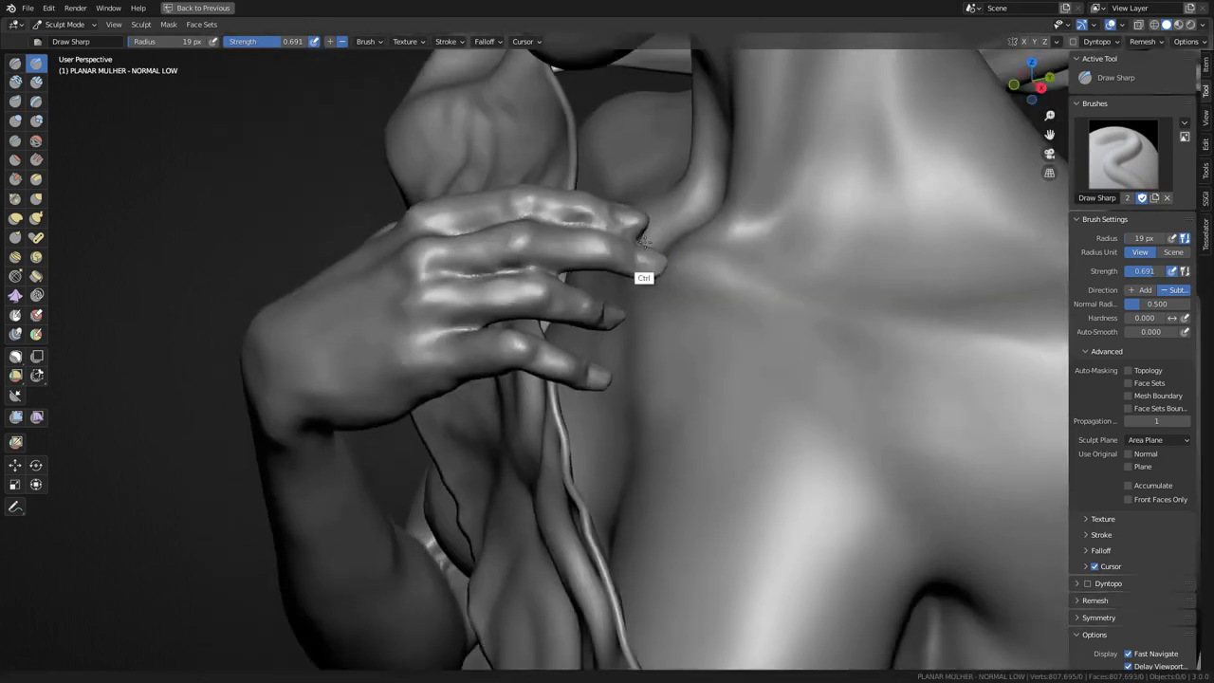
scroll(569, 284, down, 4)
scroll(489, 283, up, 4)
key(KP_Divide)
scroll(632, 258, up, 5)
key(c)
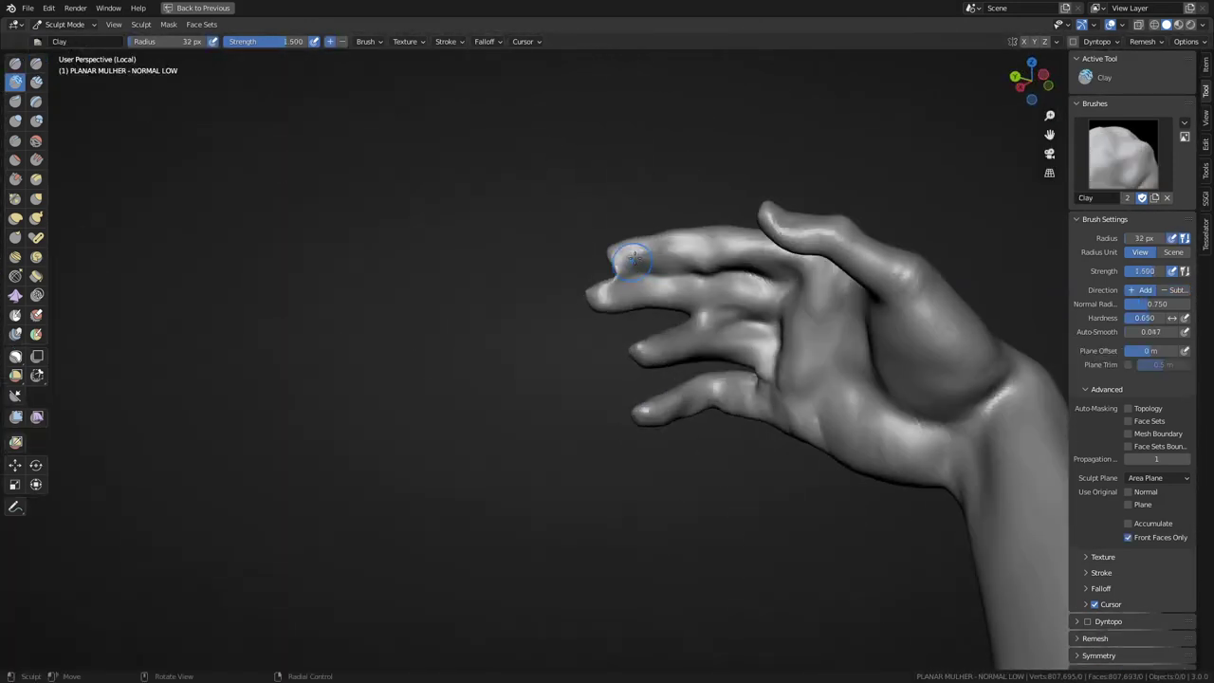
key(g)
mouse_move(659, 272)
middle_down()
mouse_move(709, 263)
mouse_move(670, 350)
mouse_move(699, 402)
mouse_move(691, 382)
mouse_move(664, 421)
mouse_move(711, 434)
mouse_move(642, 423)
middle_up()
key(c)
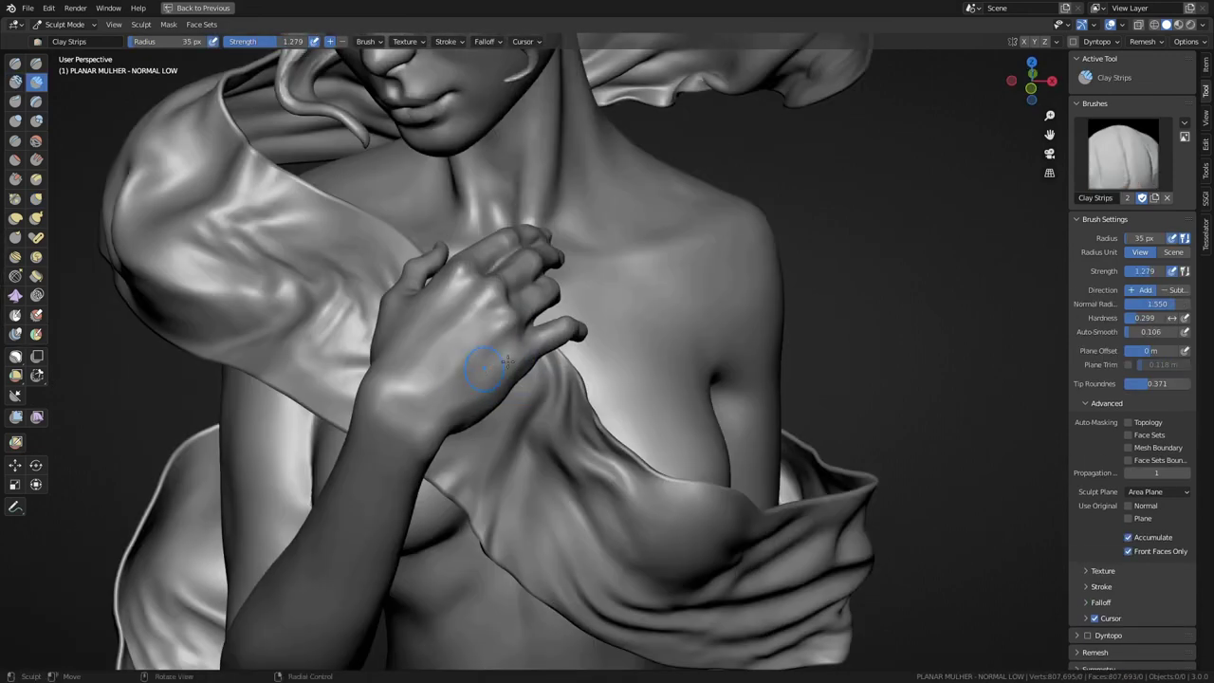
alt+drag(484, 365, 495, 342)
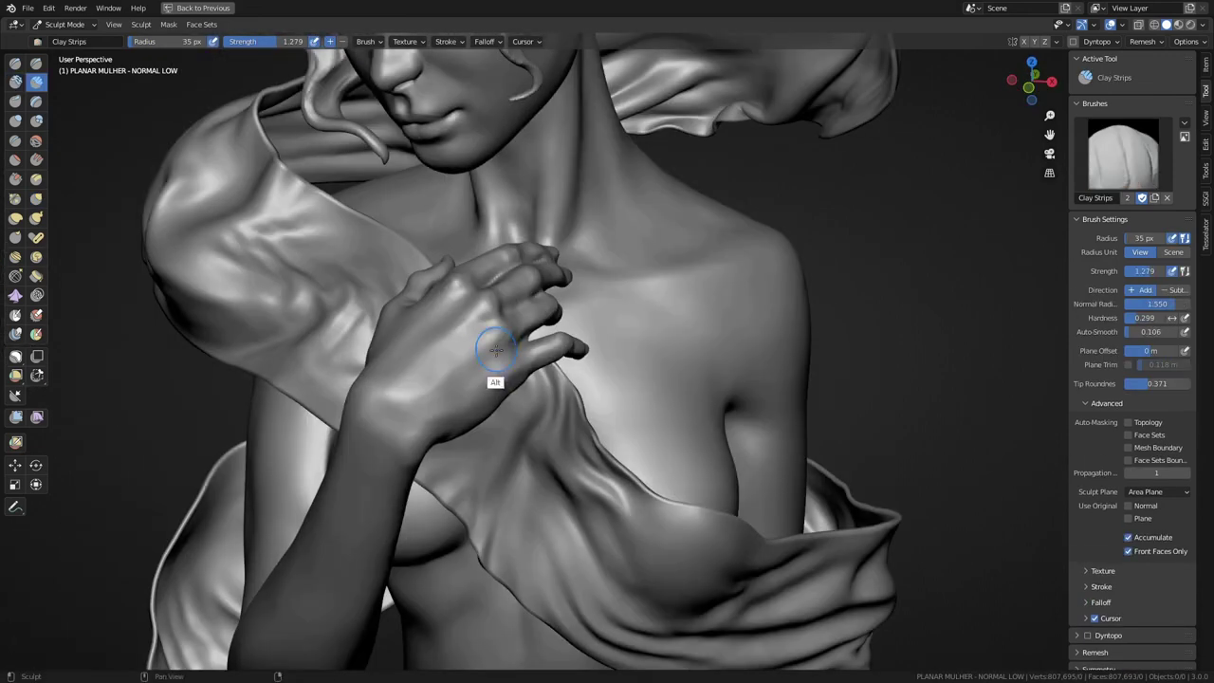